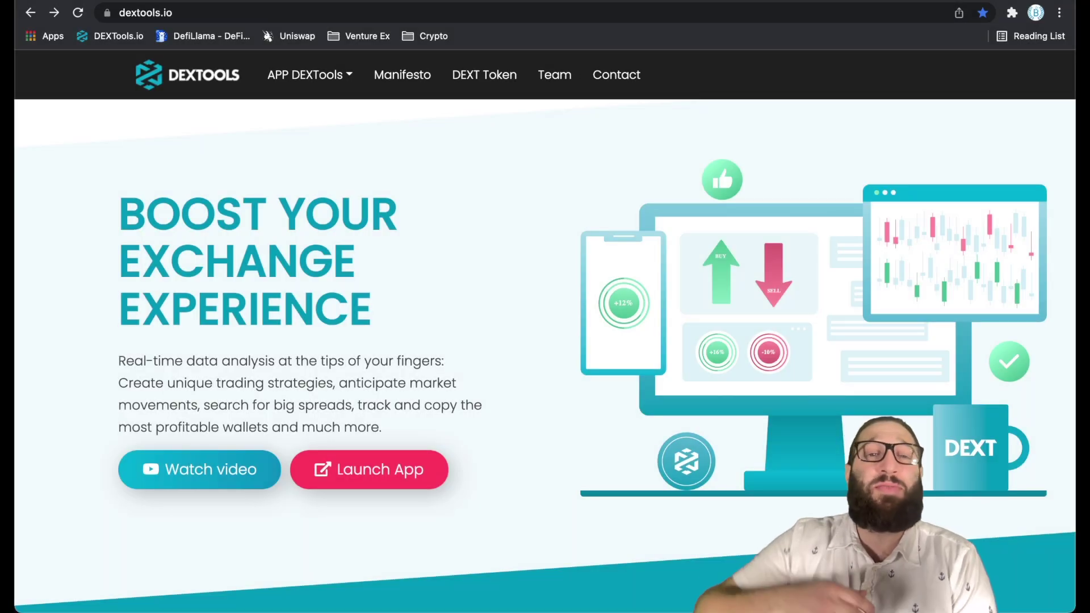
Open the DEXTools web app and browse the Ethereum dashboard and chain list.
click(377, 469)
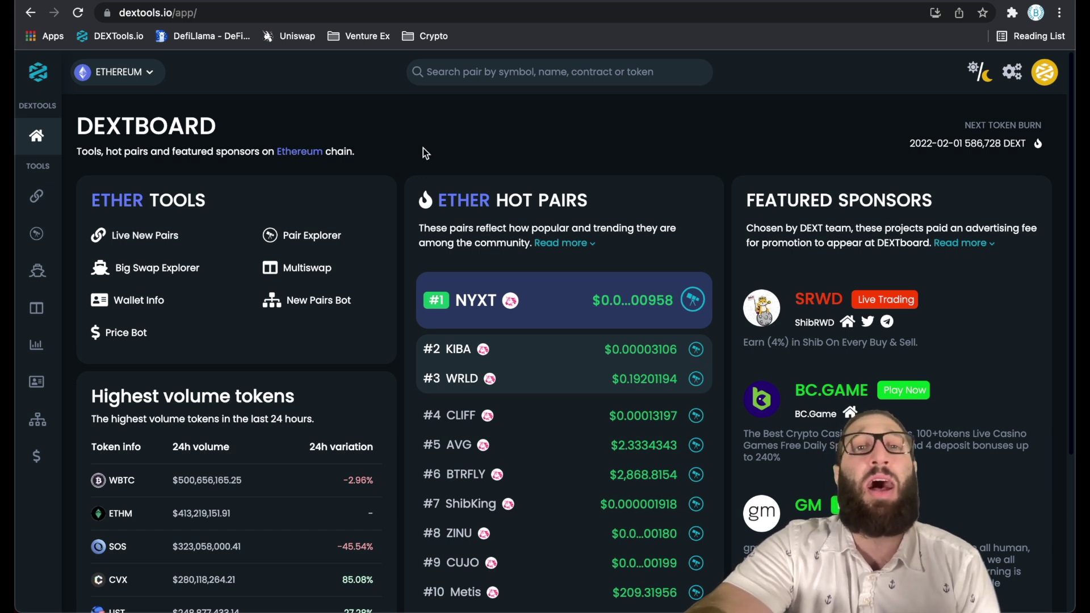
click(148, 76)
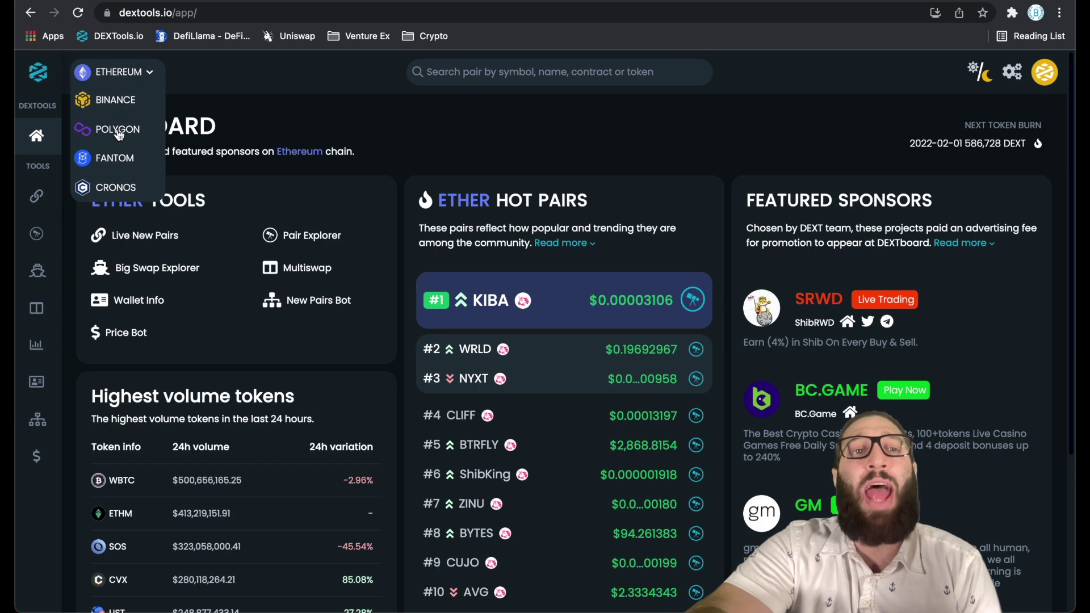
click(410, 163)
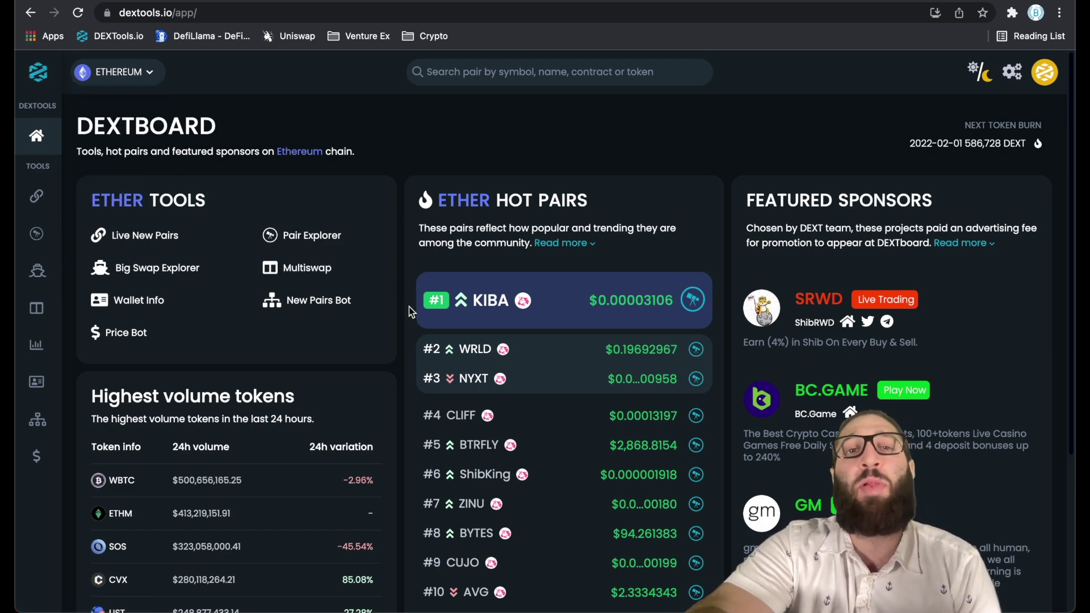
scroll(408, 307, down, 1)
scroll(520, 269, down, 2)
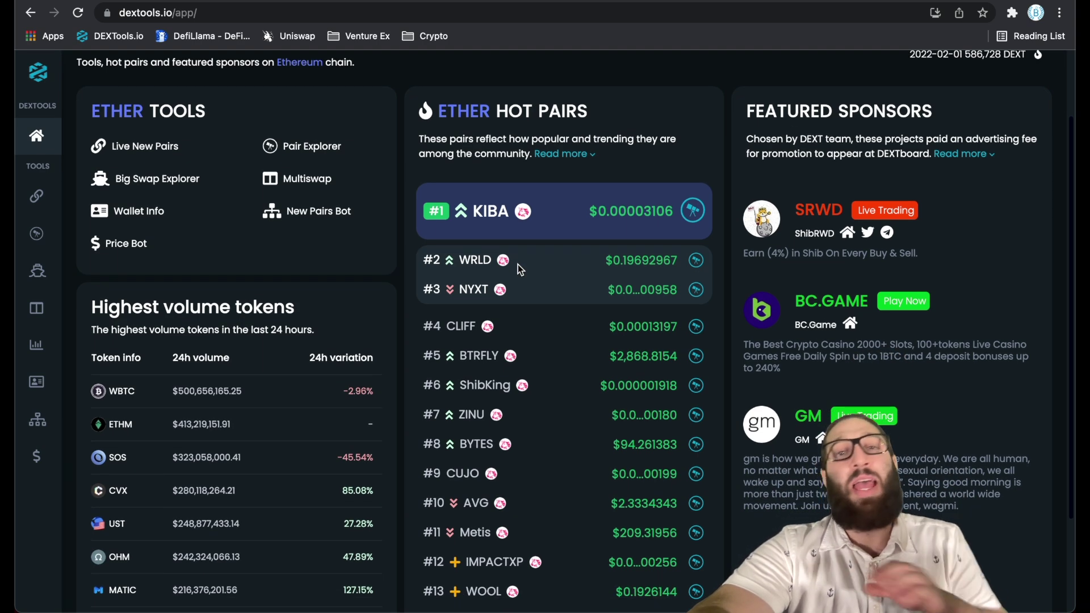
scroll(518, 264, up, 3)
Switch the dashboard to Binance's BSC board, browse it, then return to Ethereum.
click(125, 80)
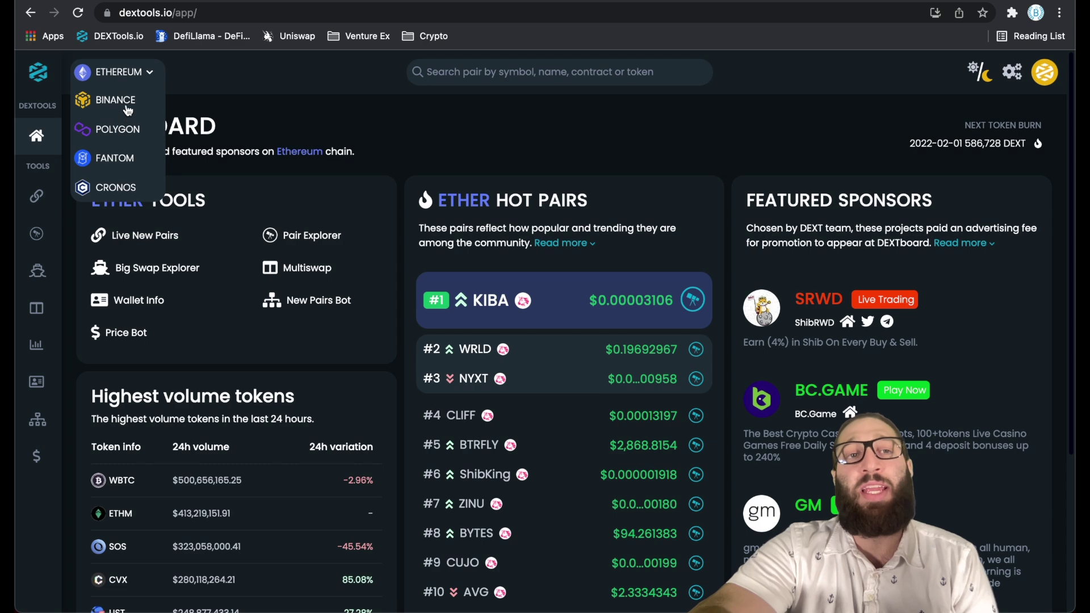
click(120, 101)
scroll(497, 251, down, 1)
scroll(498, 251, down, 1)
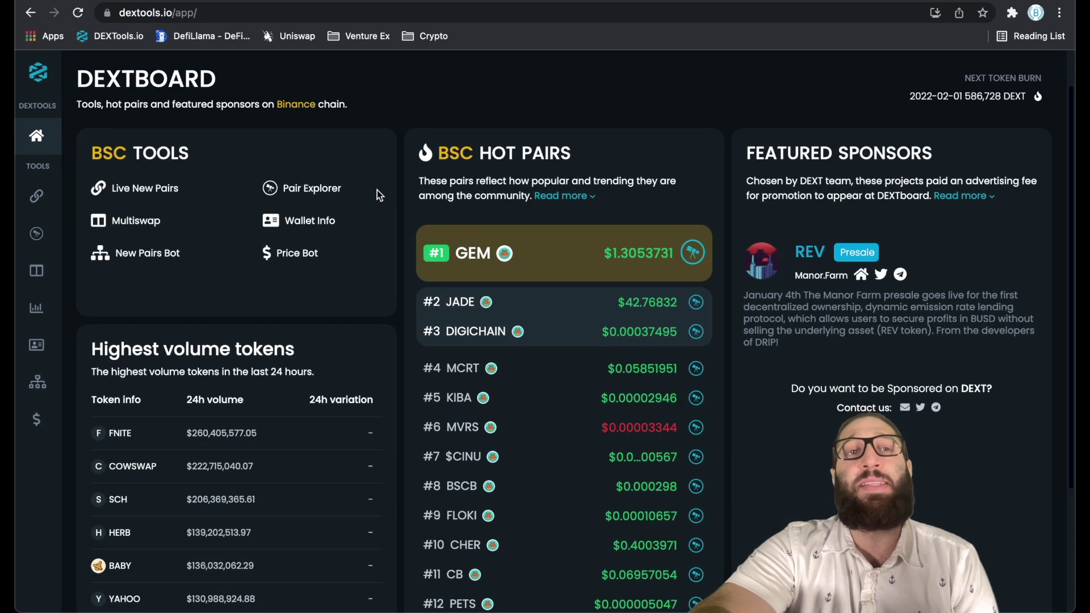
scroll(318, 178, up, 3)
click(114, 83)
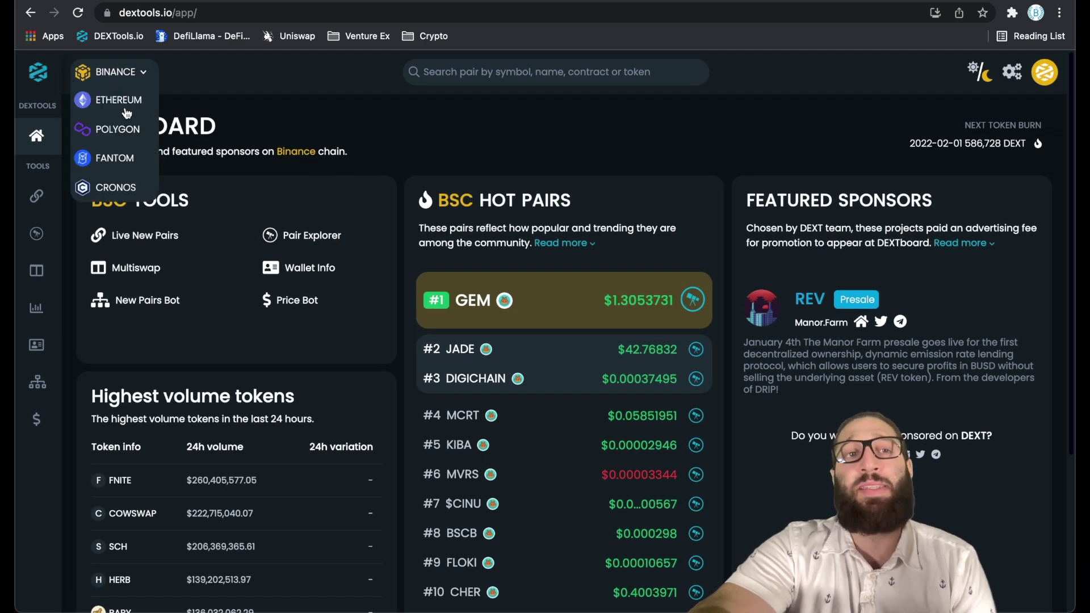
click(127, 107)
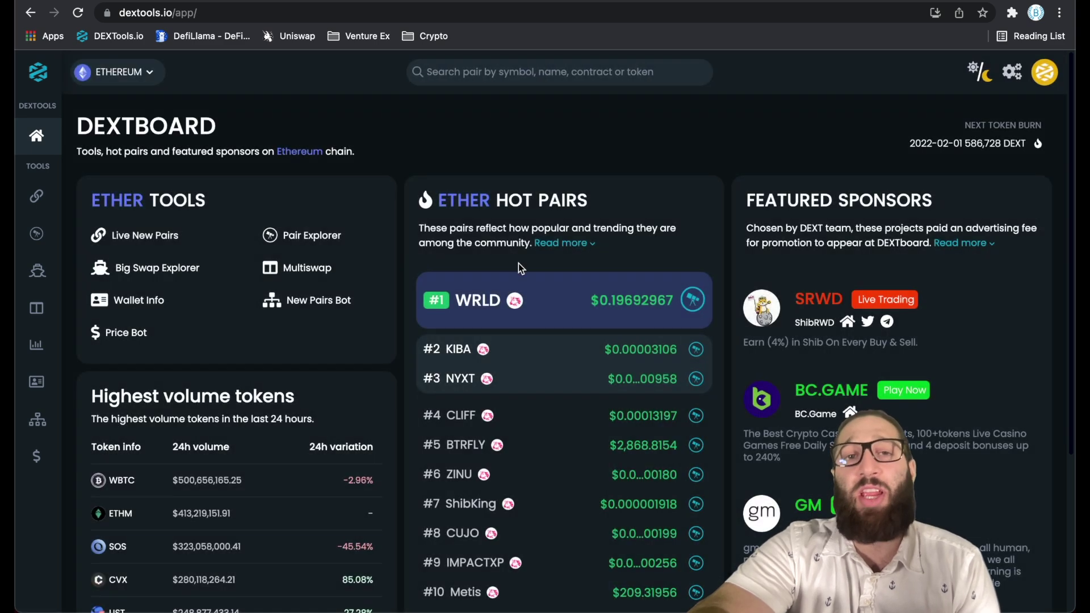
Browse the Ethereum DEXTboard, then open Live New Pairs from the left sidebar.
scroll(548, 284, down, 3)
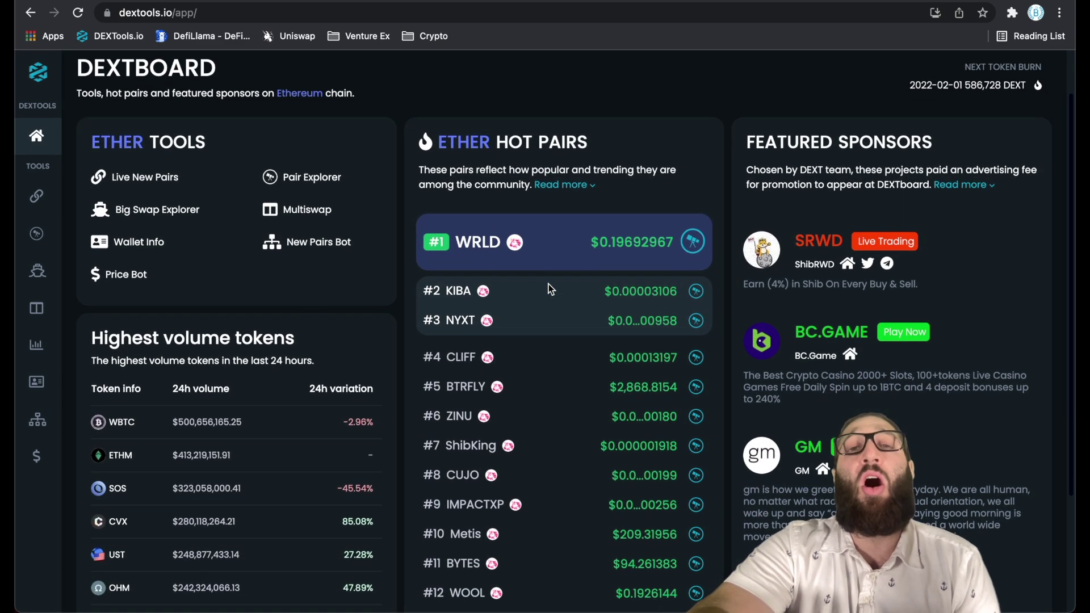
scroll(549, 284, down, 1)
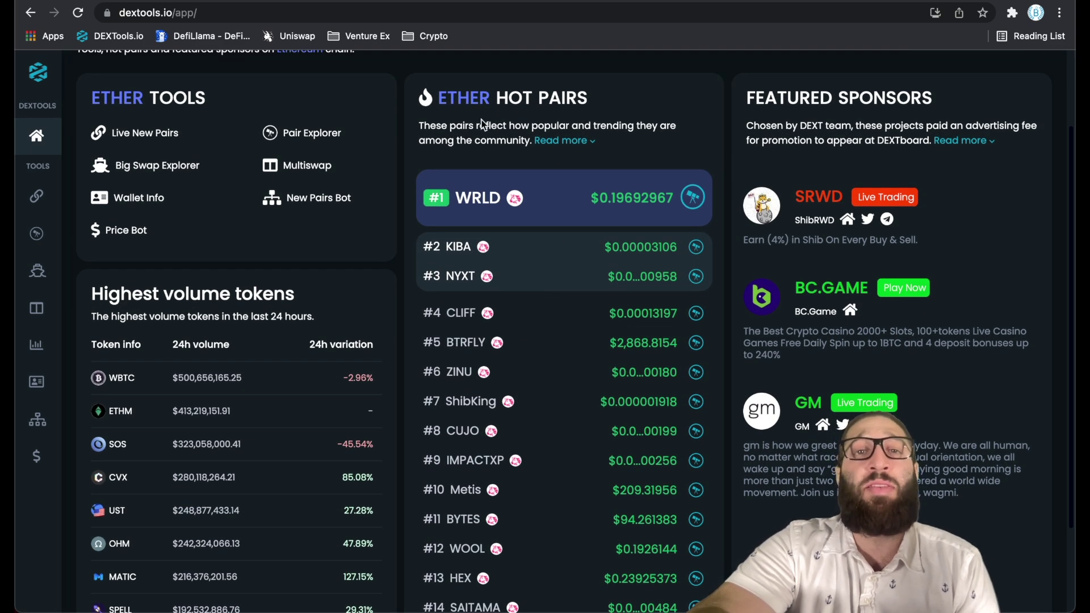
scroll(448, 493, down, 2)
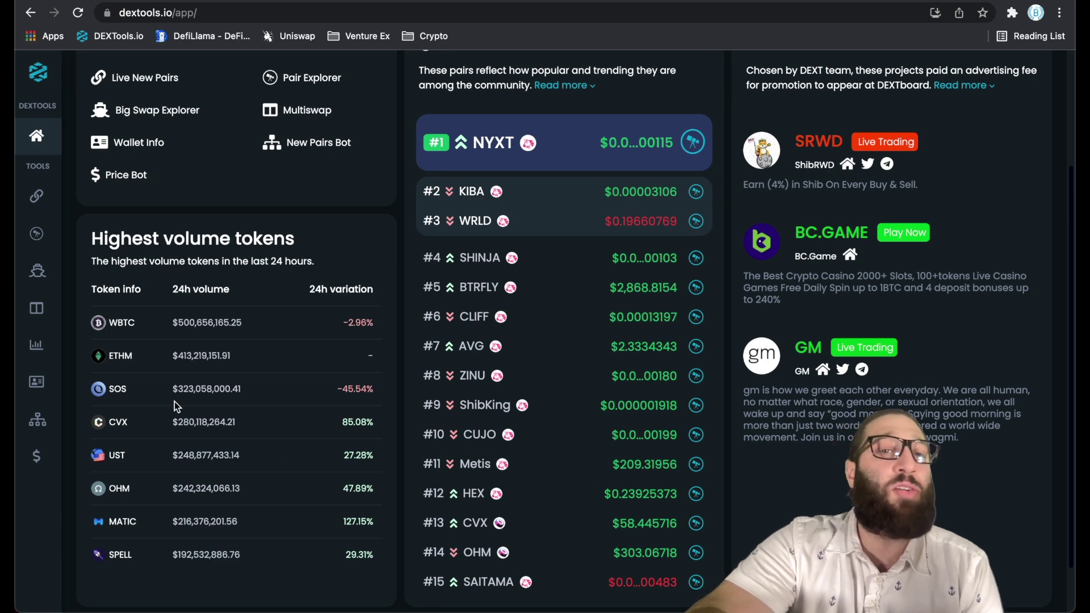
scroll(175, 401, up, 3)
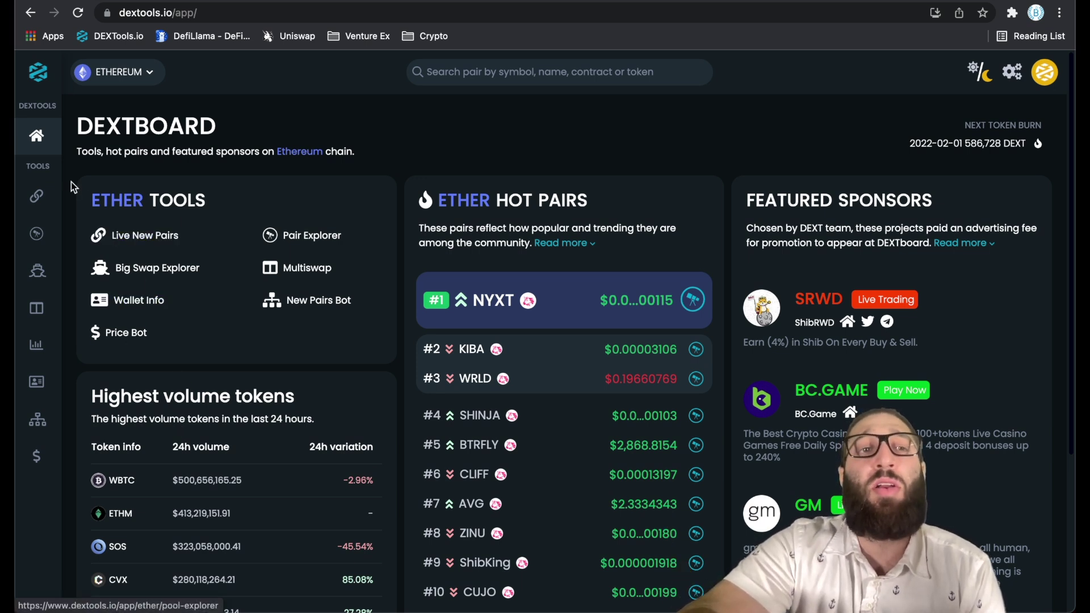
mouse_move(61, 146)
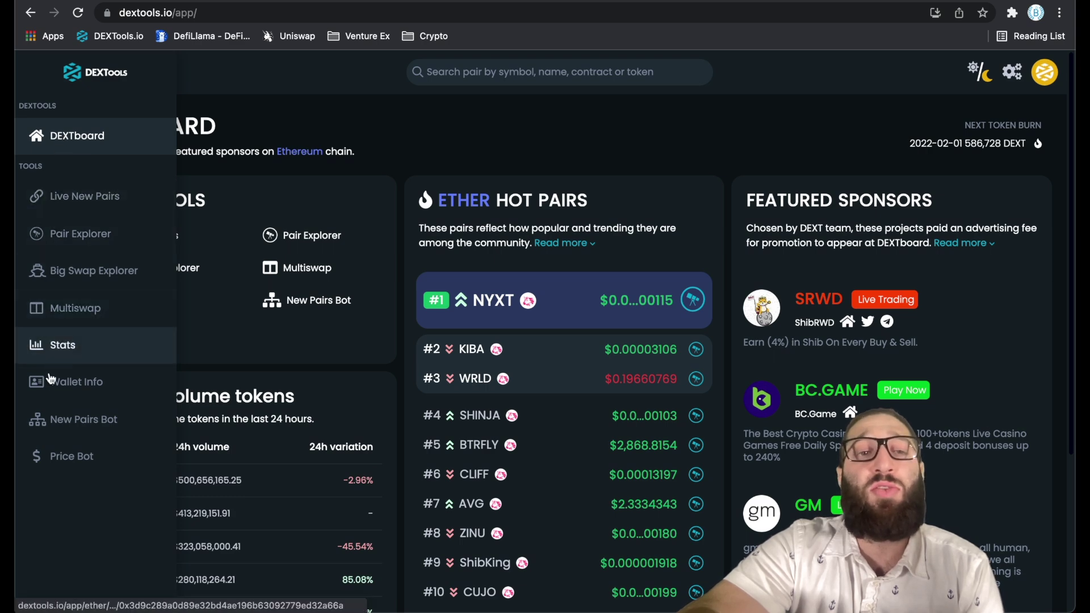
scroll(253, 413, down, 2)
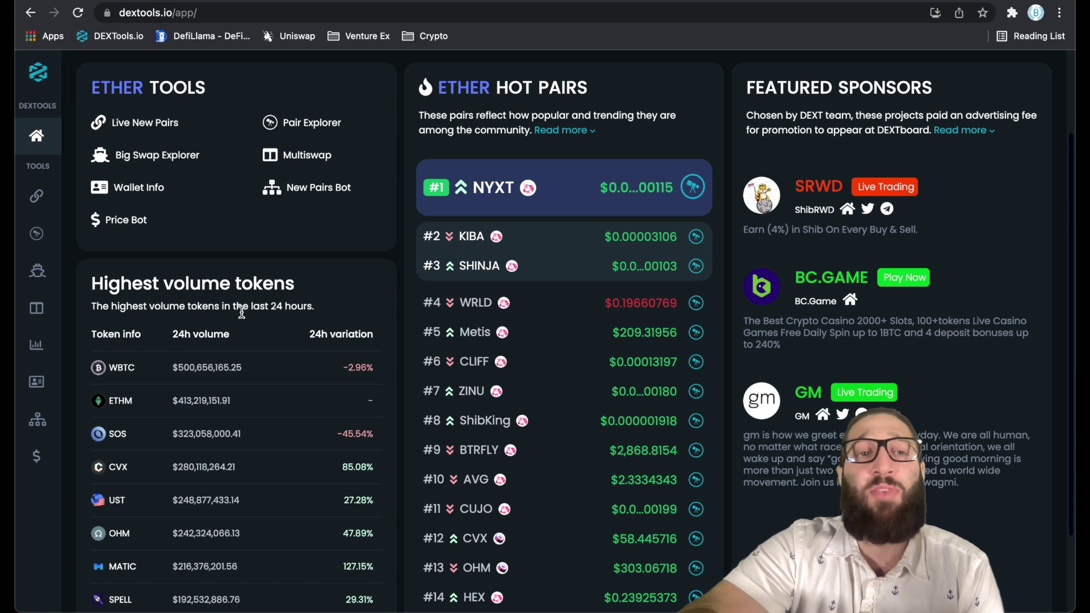
scroll(227, 329, down, 1)
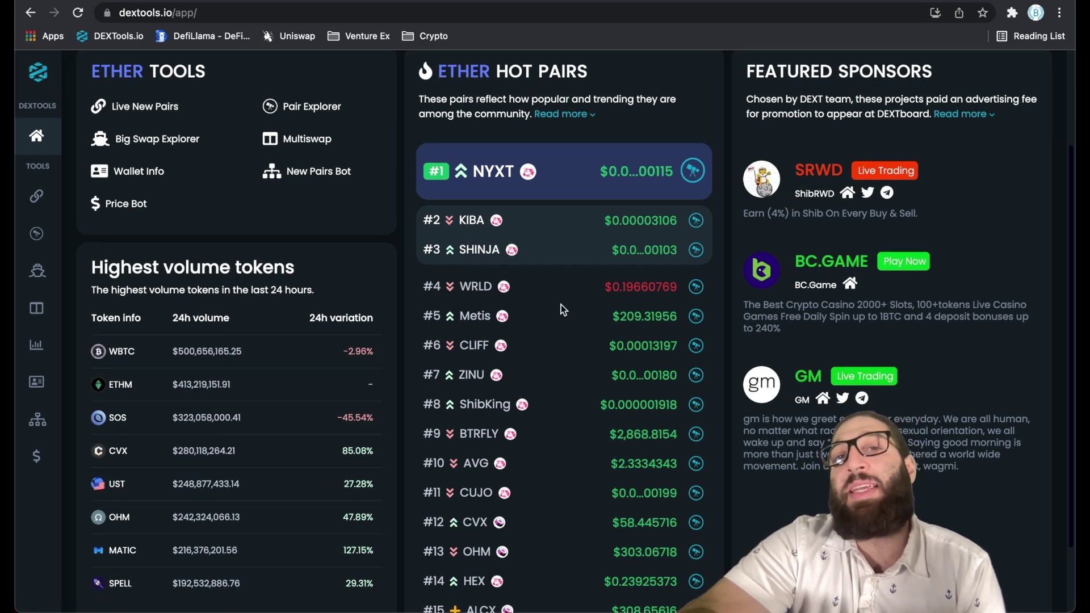
scroll(561, 306, down, 1)
scroll(860, 210, up, 2)
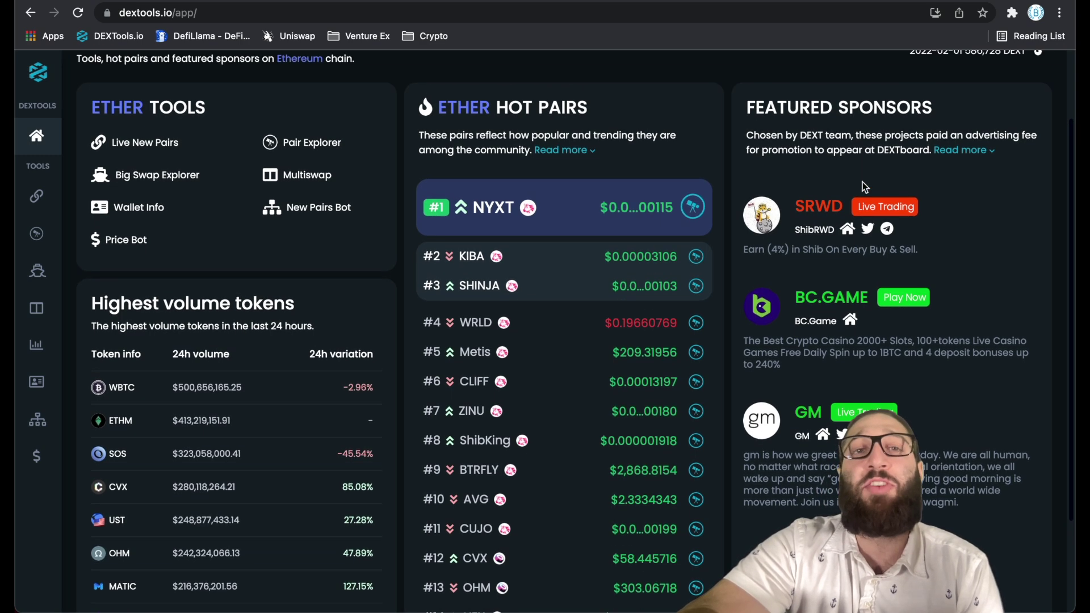
scroll(864, 181, up, 1)
mouse_move(62, 197)
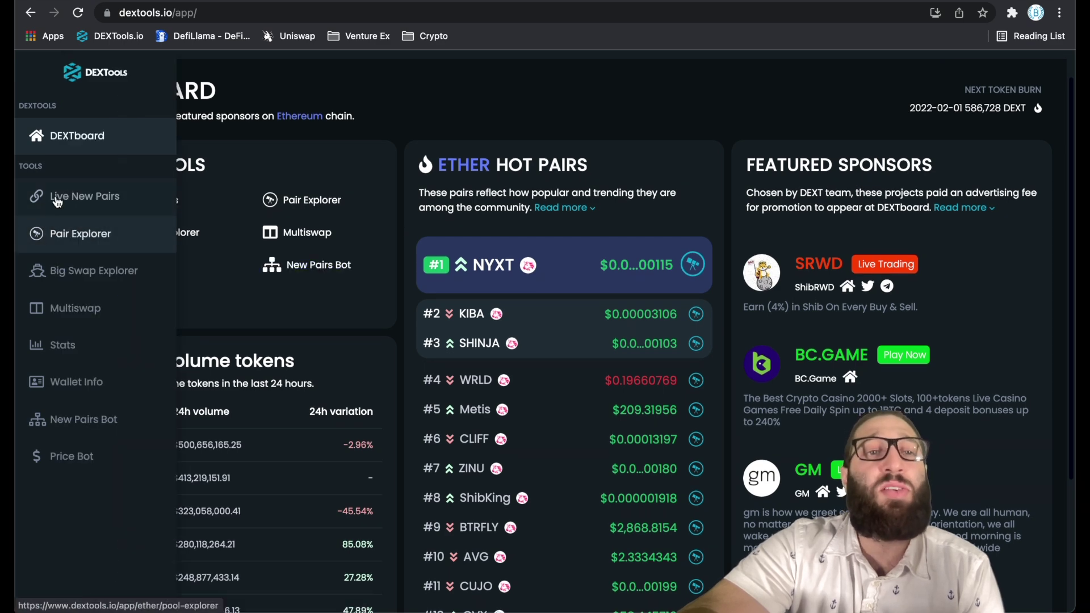
click(85, 197)
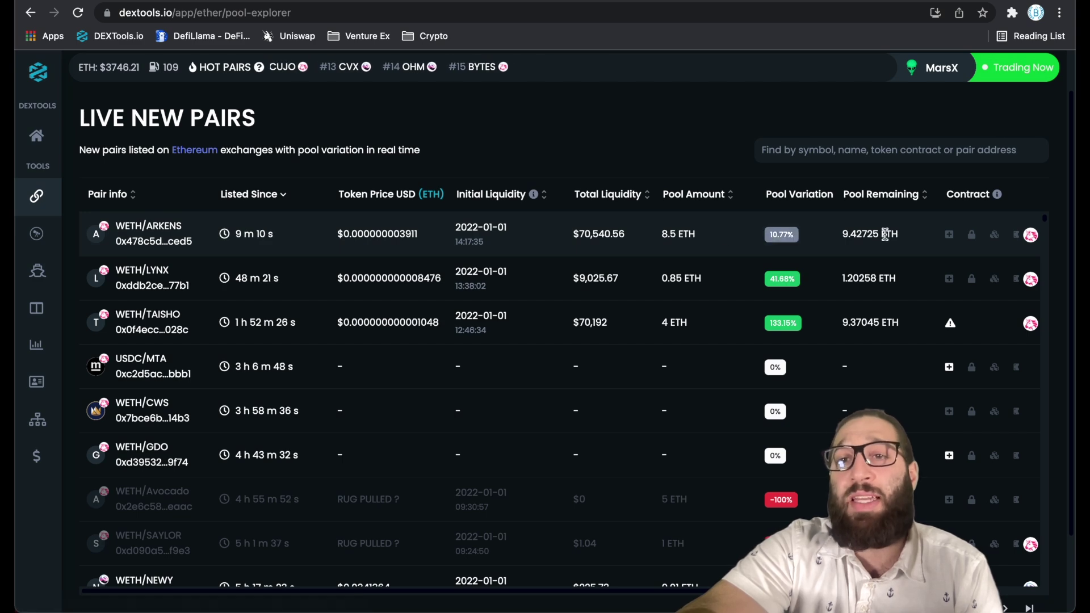
mouse_move(956, 242)
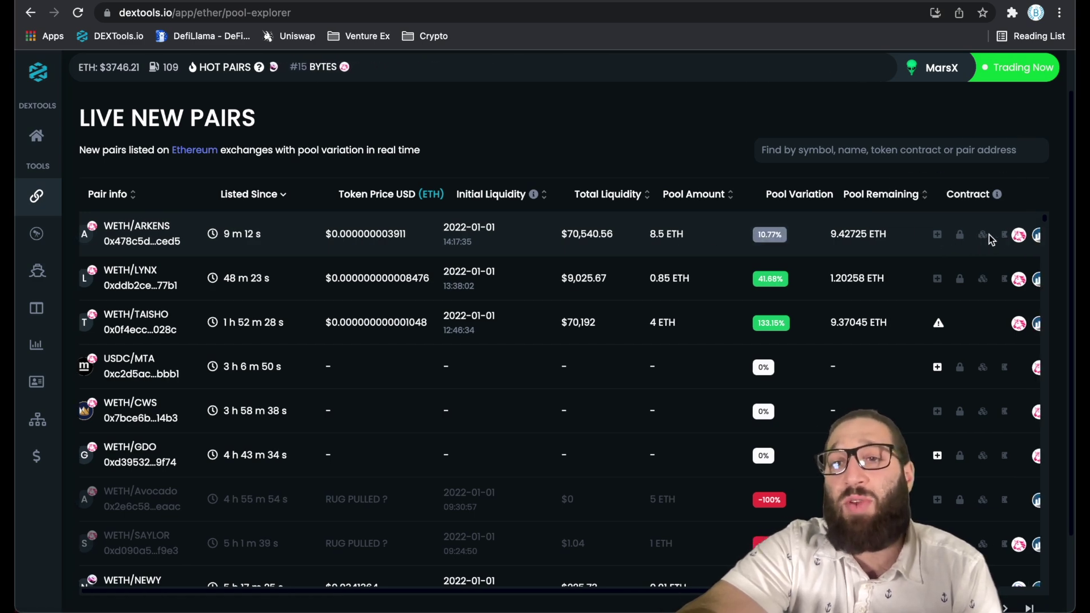
scroll(954, 247, right, 3)
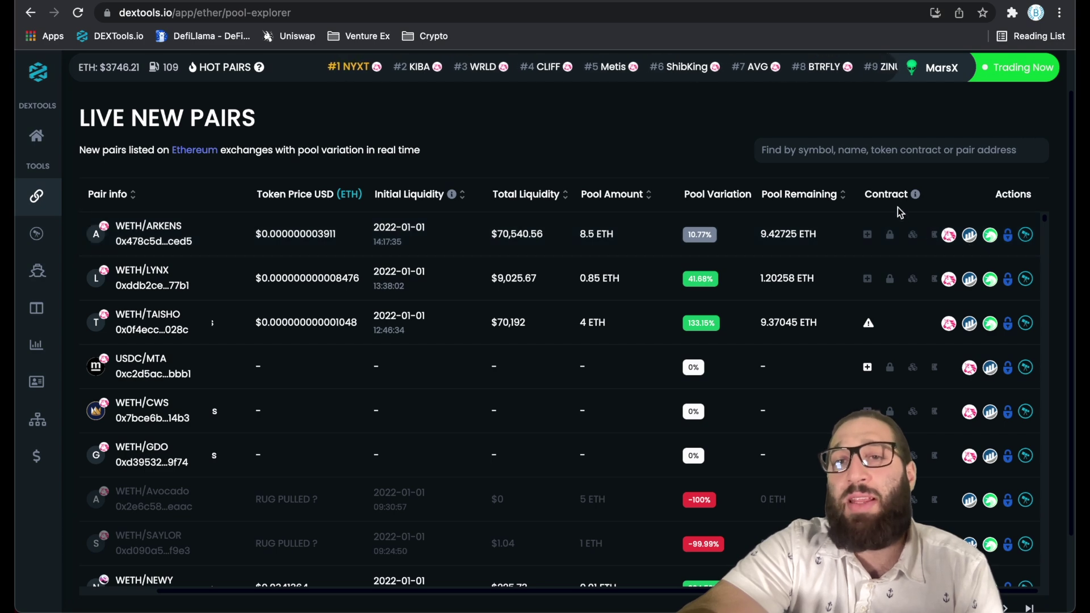
scroll(877, 295, down, 1)
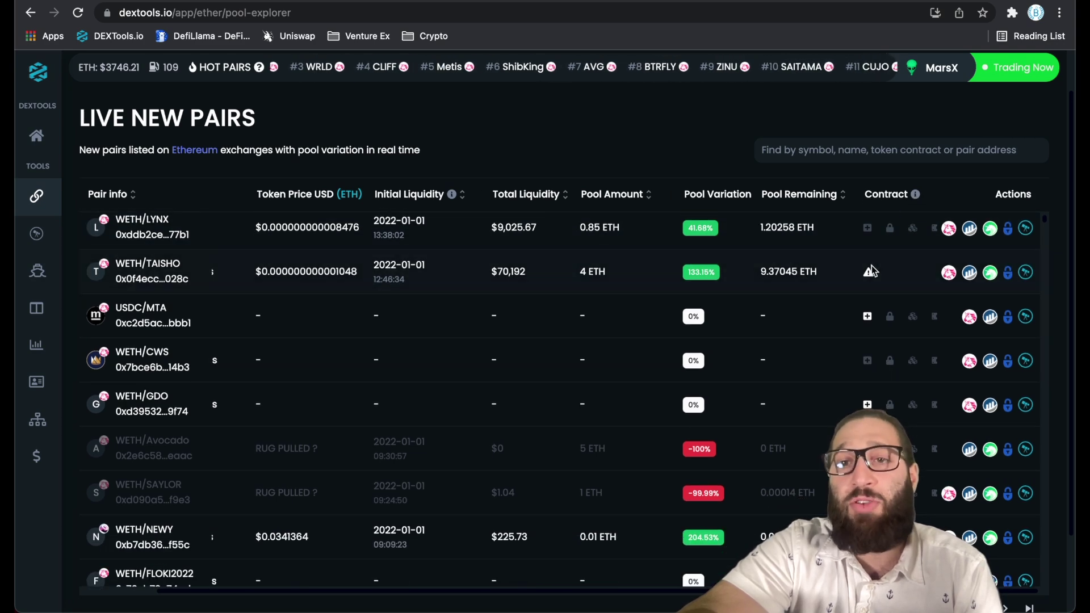
mouse_move(868, 276)
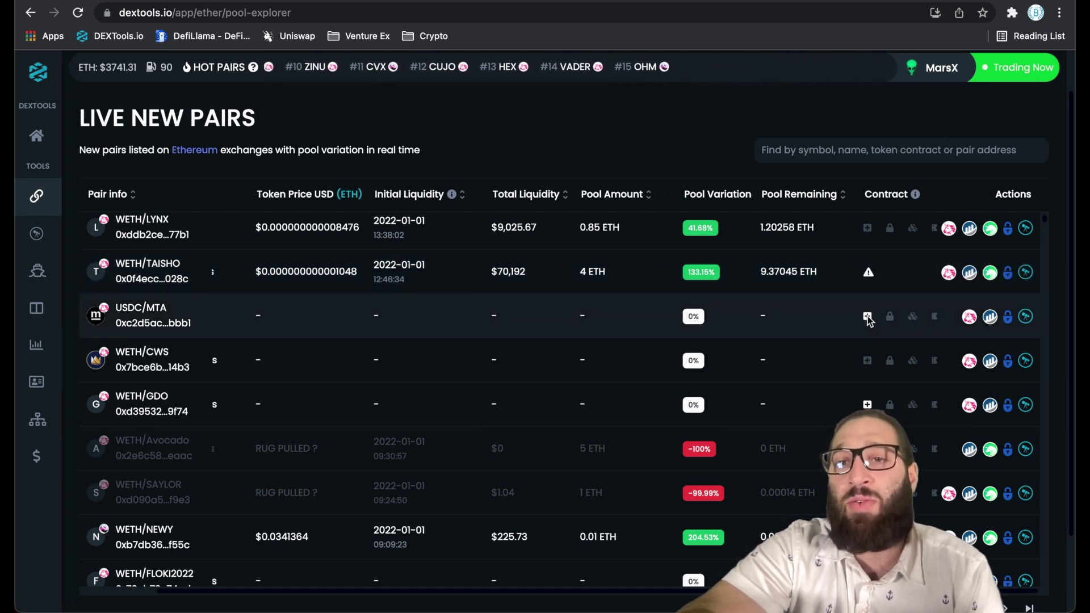
mouse_move(870, 323)
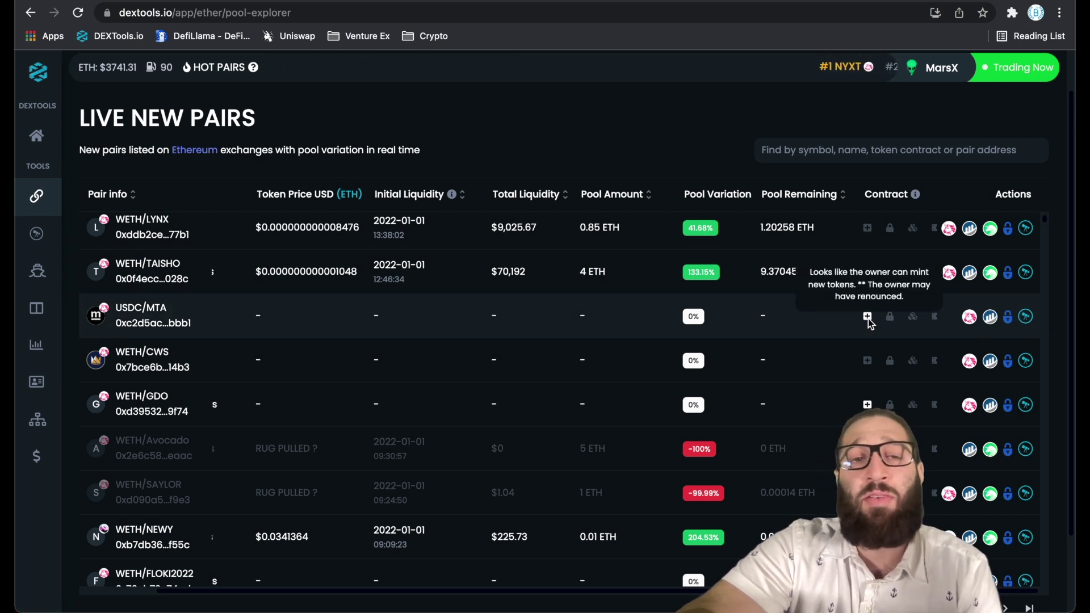
scroll(870, 322, left, 3)
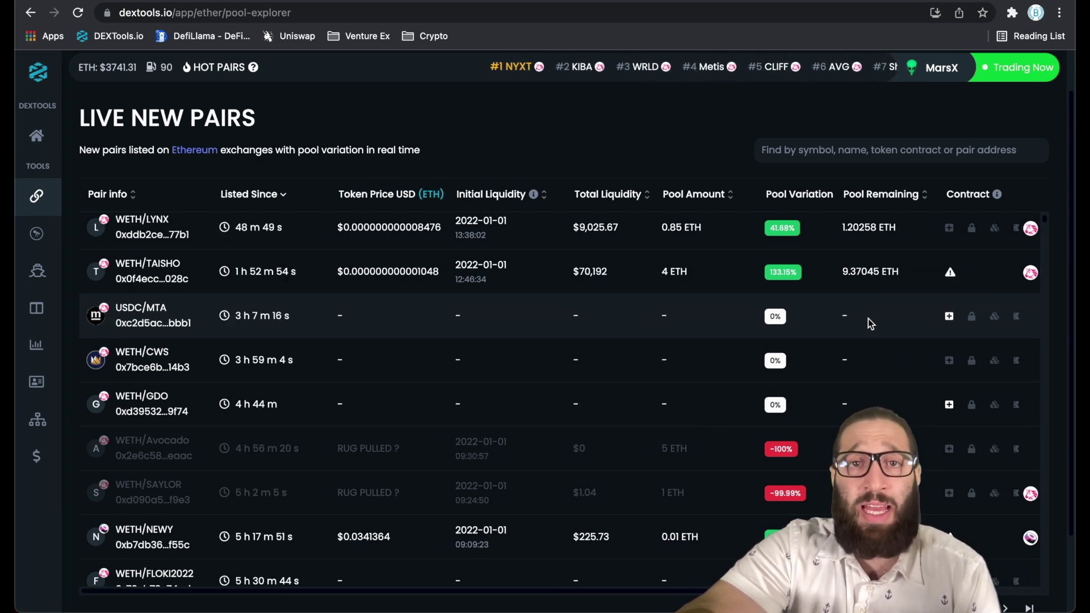
scroll(871, 323, down, 3)
scroll(871, 323, right, 3)
scroll(870, 324, down, 1)
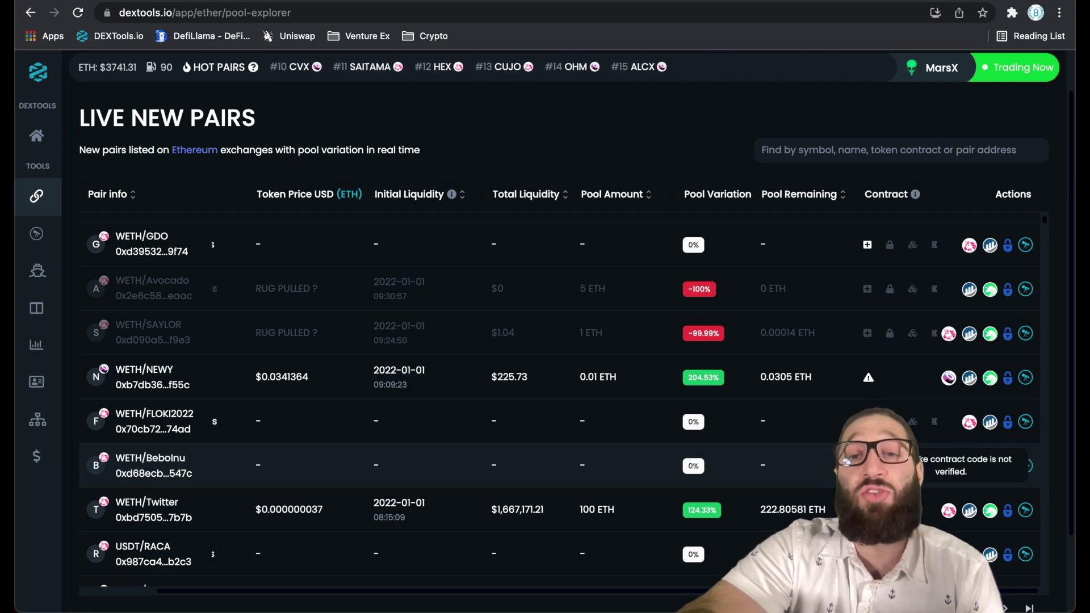
scroll(560, 397, up, 4)
scroll(559, 398, left, 2)
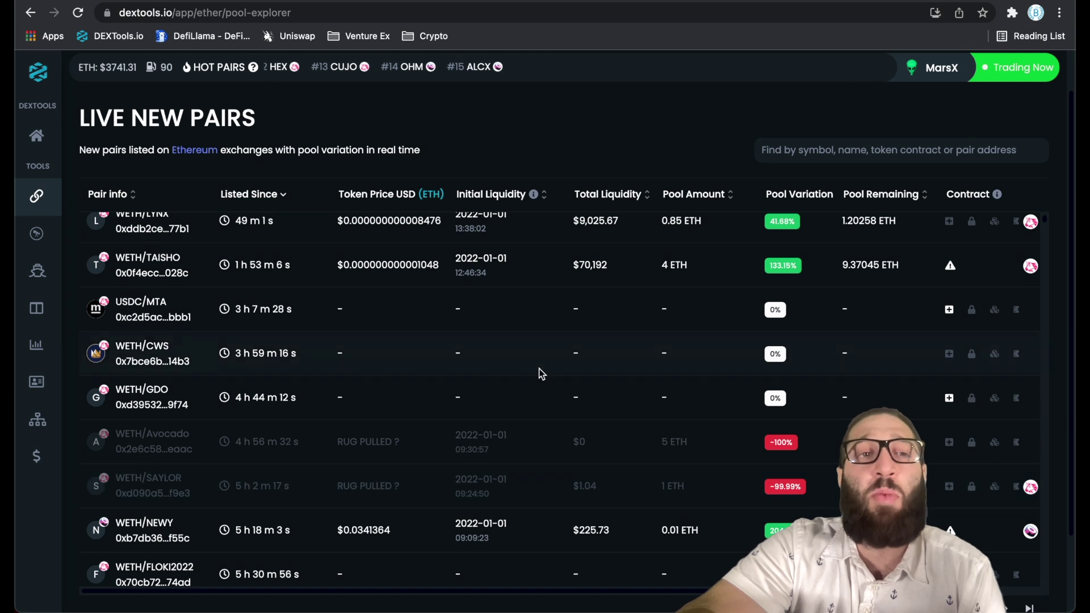
mouse_move(61, 327)
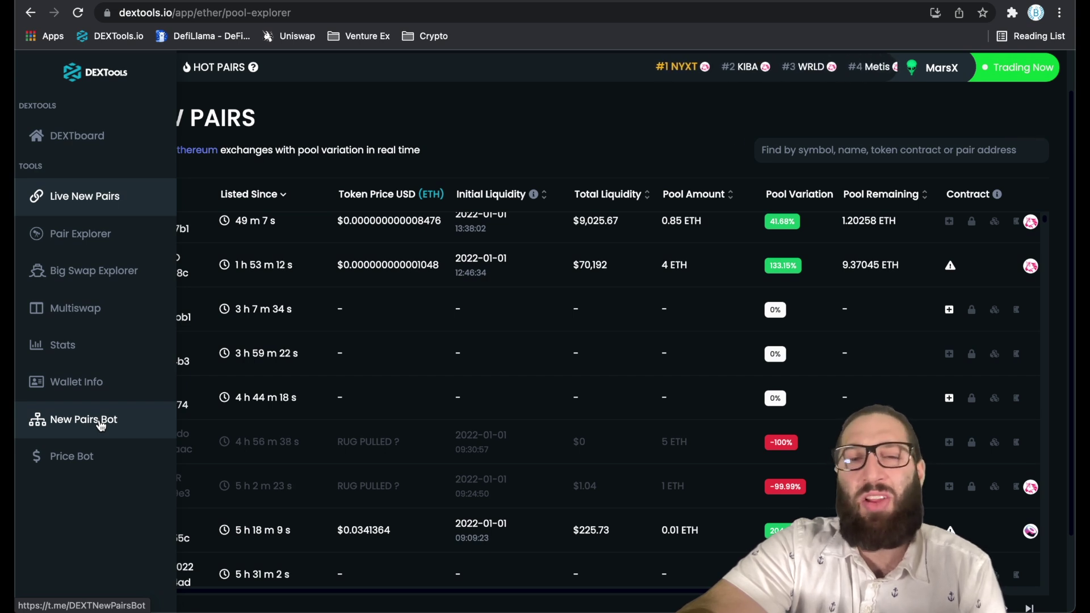
Open the DEXT New Pairs Bot channel, skip the Telegram app prompt, and preview its feed.
click(100, 425)
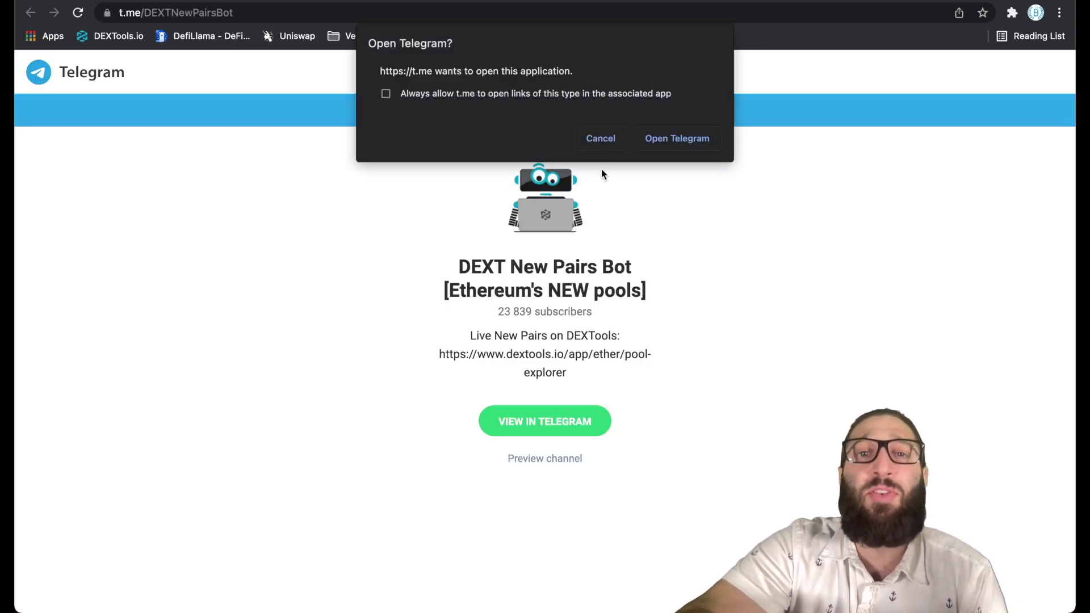
click(602, 137)
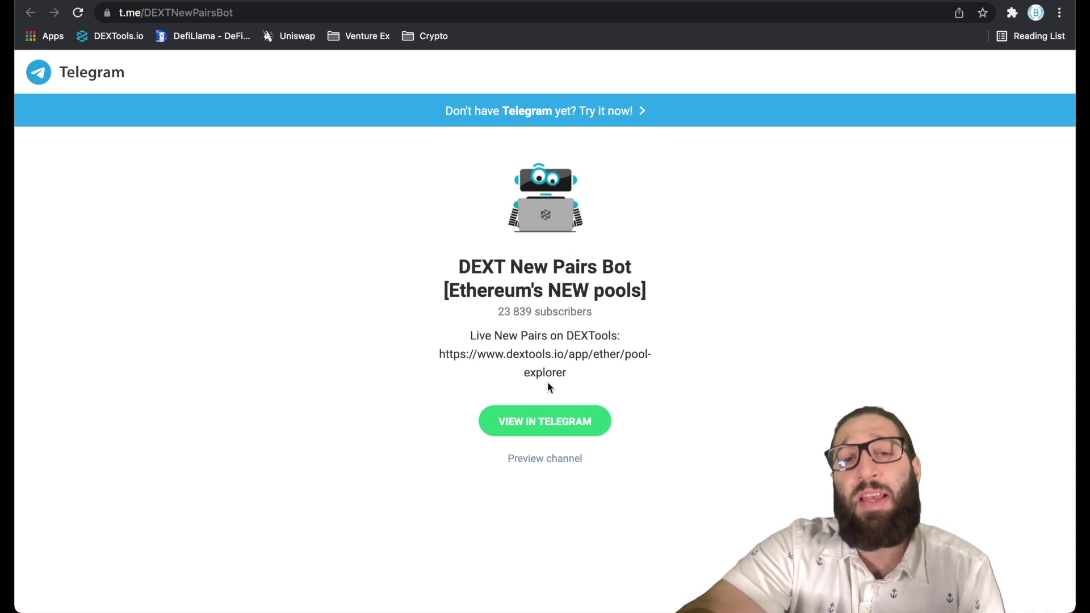
click(524, 458)
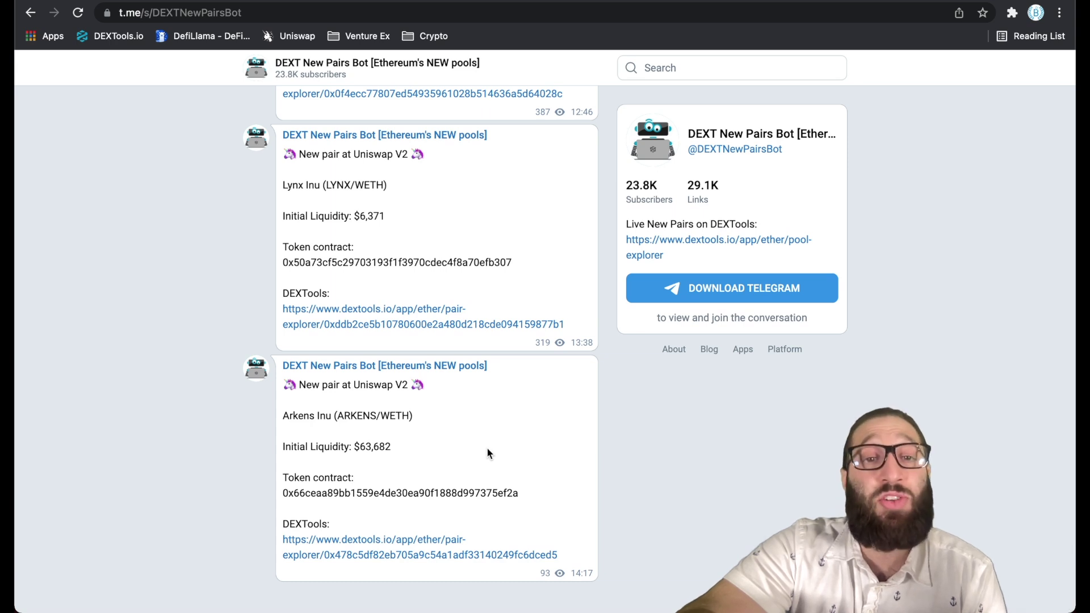
scroll(486, 447, up, 2)
scroll(353, 520, down, 2)
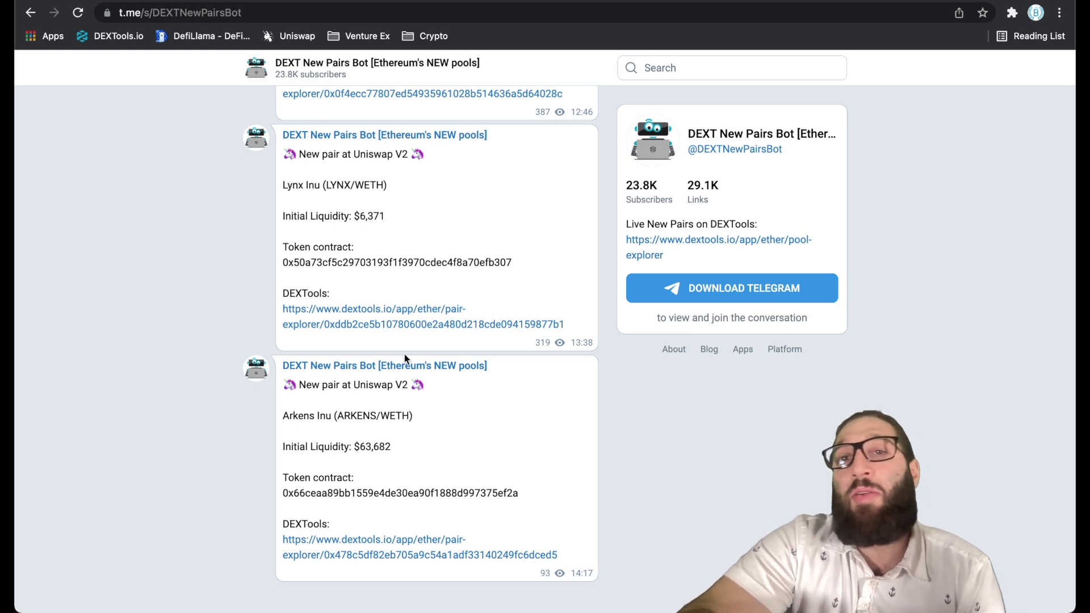
click(203, 2)
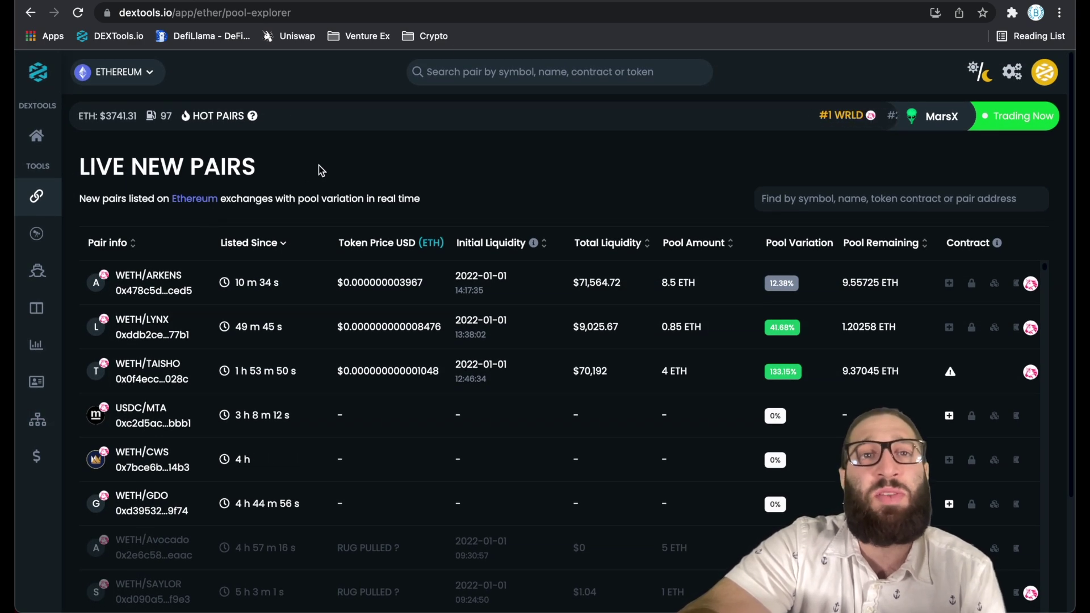
key(ctrl+Tab)
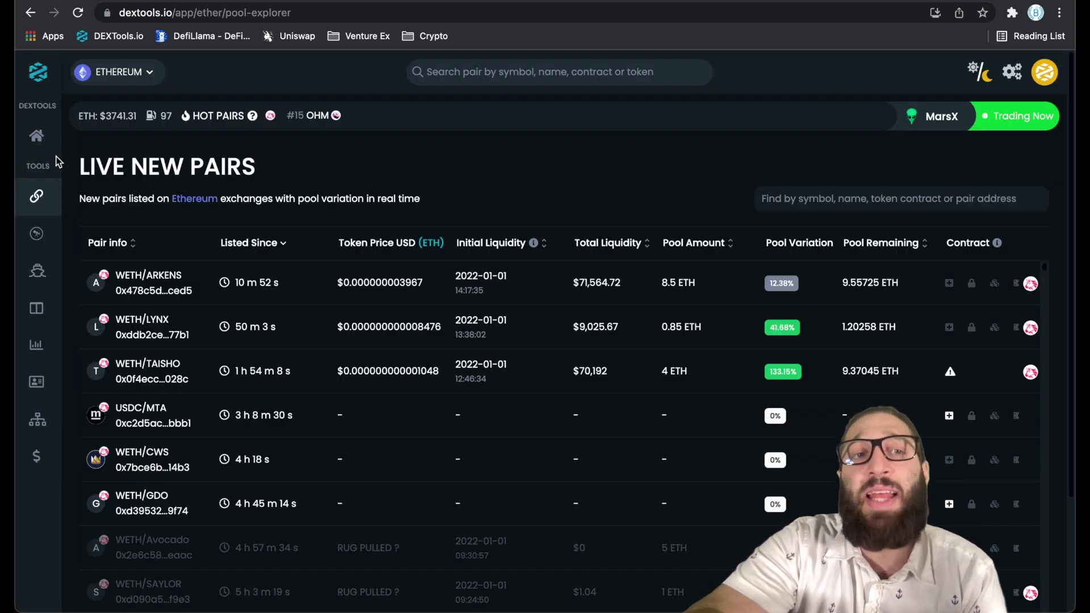
Open the WETH/DEXT pair explorer and expand, then collapse, the pool's extra info.
click(82, 237)
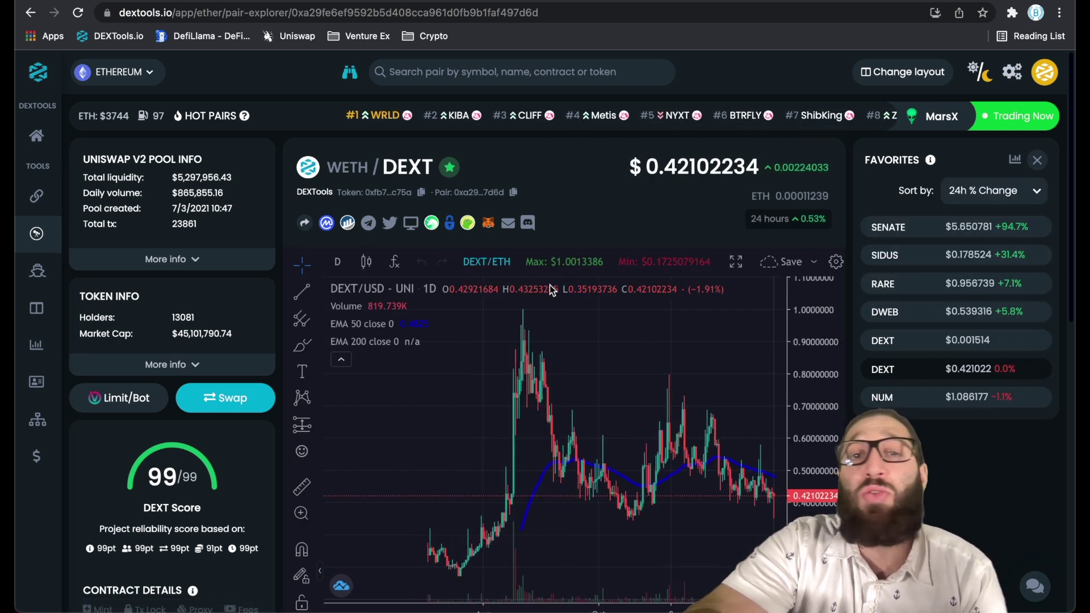
click(202, 259)
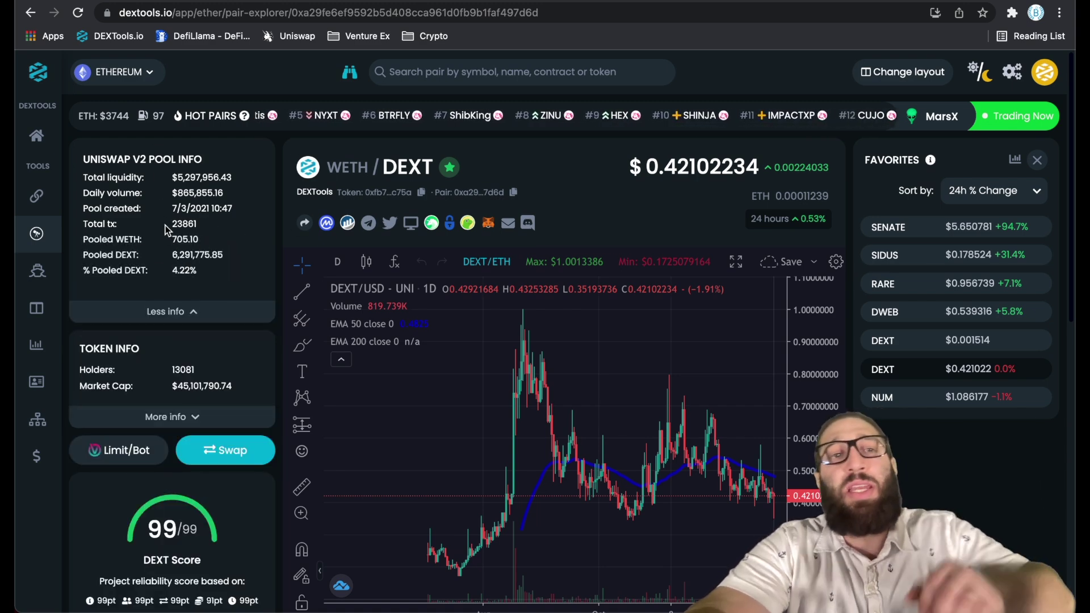
scroll(165, 226, up, 5)
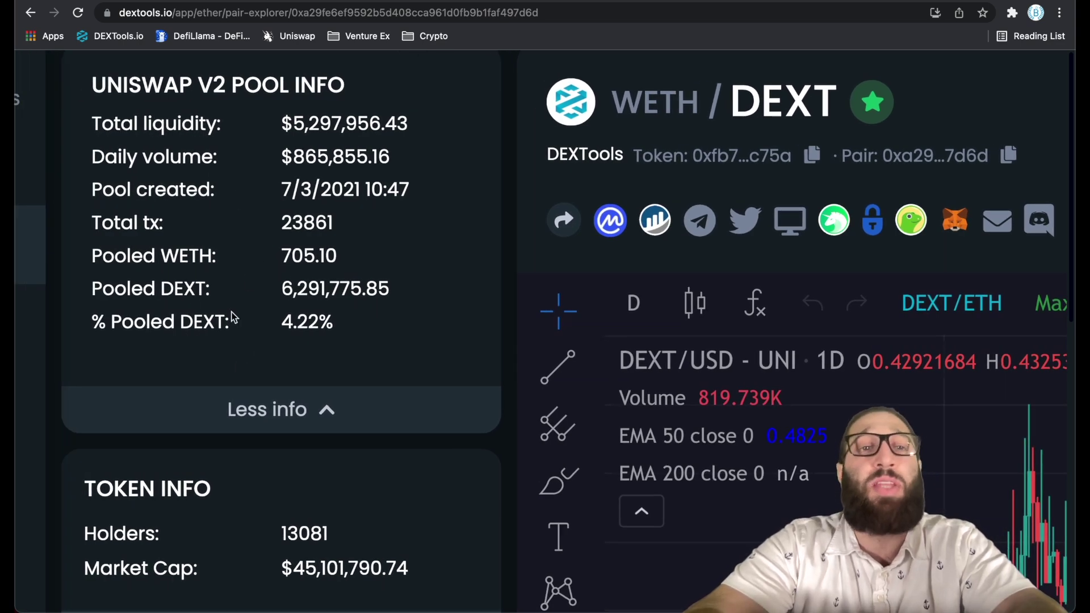
scroll(285, 346, down, 1)
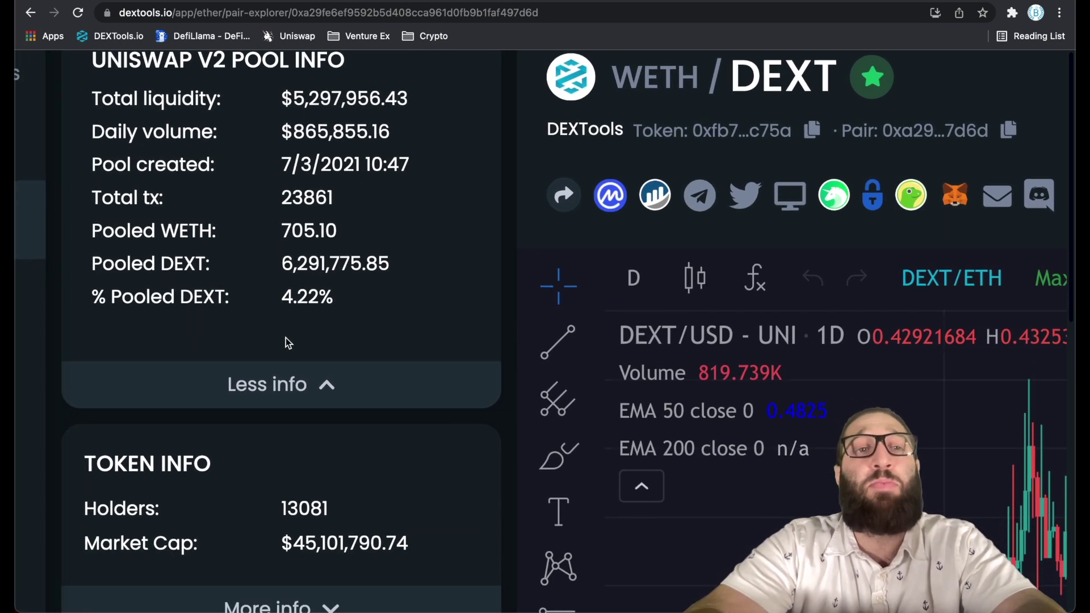
scroll(198, 318, down, 5)
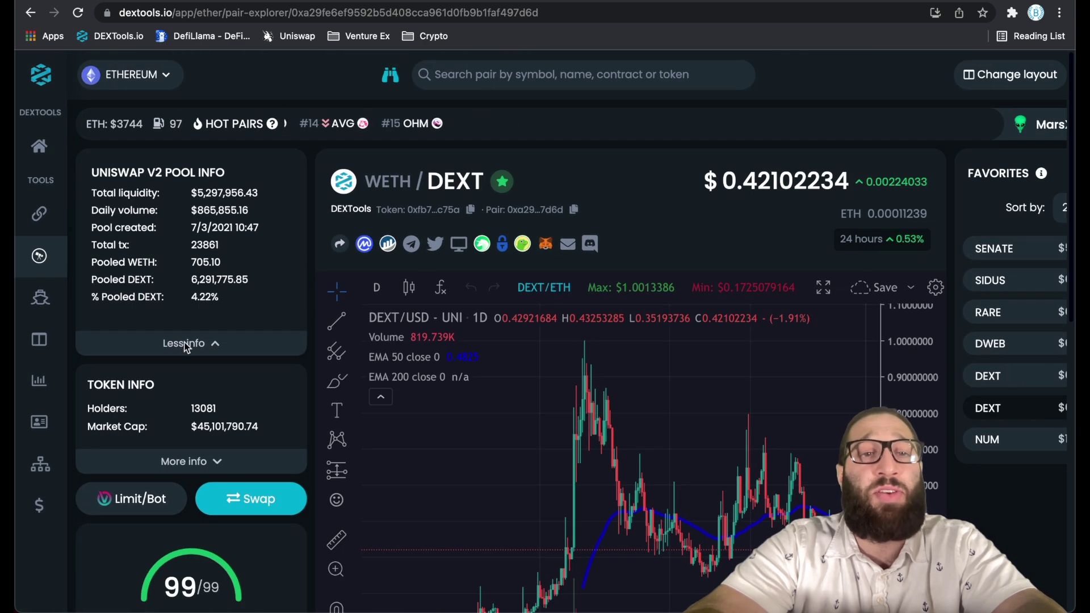
click(190, 341)
Expand Token Info for circulating supply, ETH rate and total supply, then view the DEXT Score.
click(187, 396)
scroll(187, 396, down, 1)
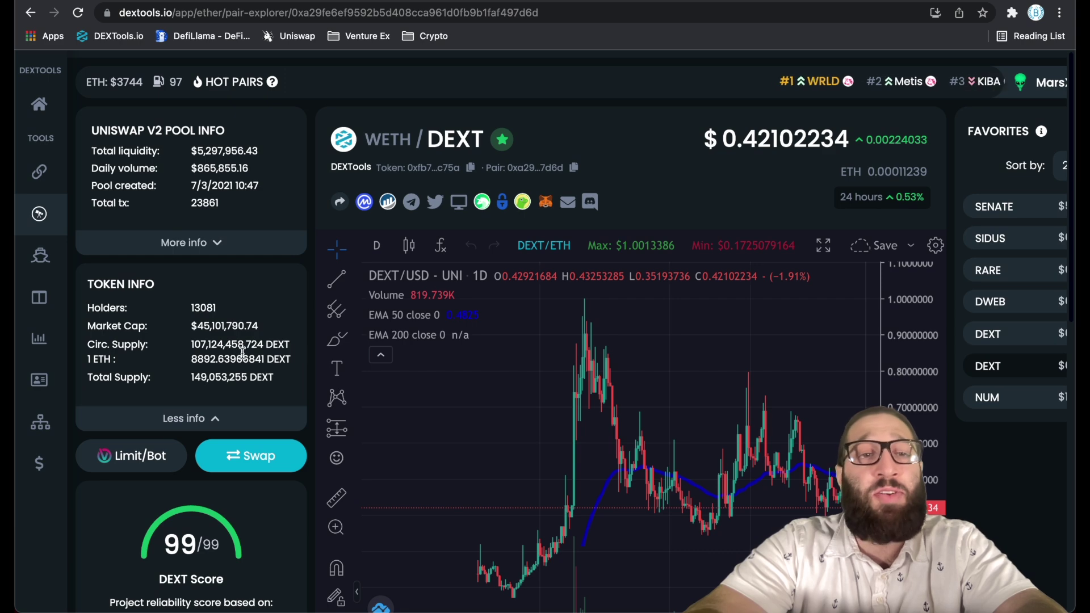
scroll(247, 371, down, 3)
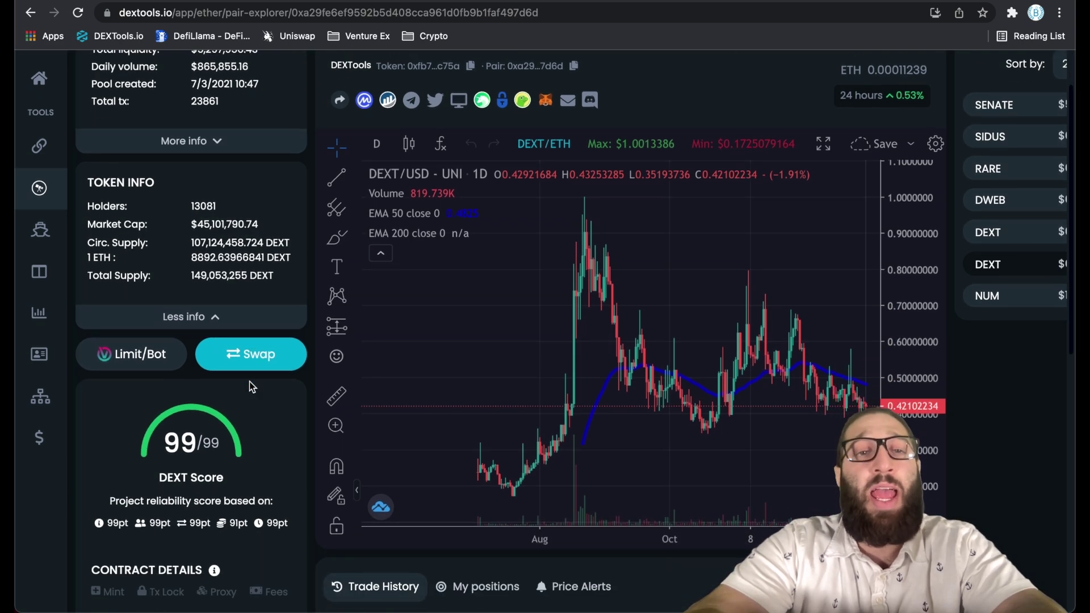
key(super+minus)
scroll(142, 387, down, 4)
scroll(140, 383, up, 5)
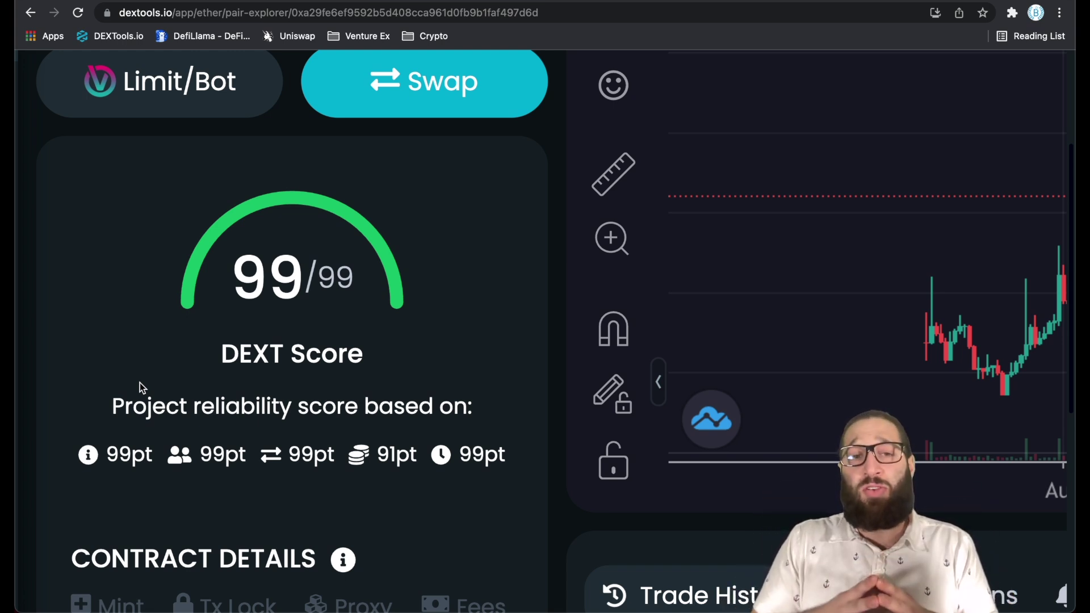
Return to the page top and zoom the daily DEXT/USD chart out to span August–early 2022.
scroll(140, 382, down, 5)
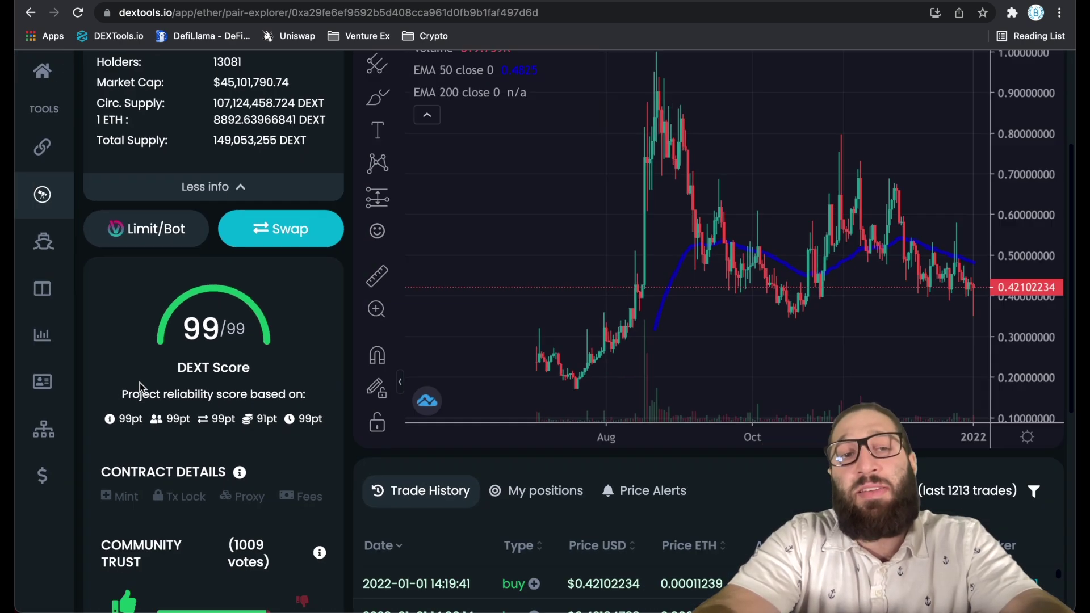
scroll(177, 383, up, 3)
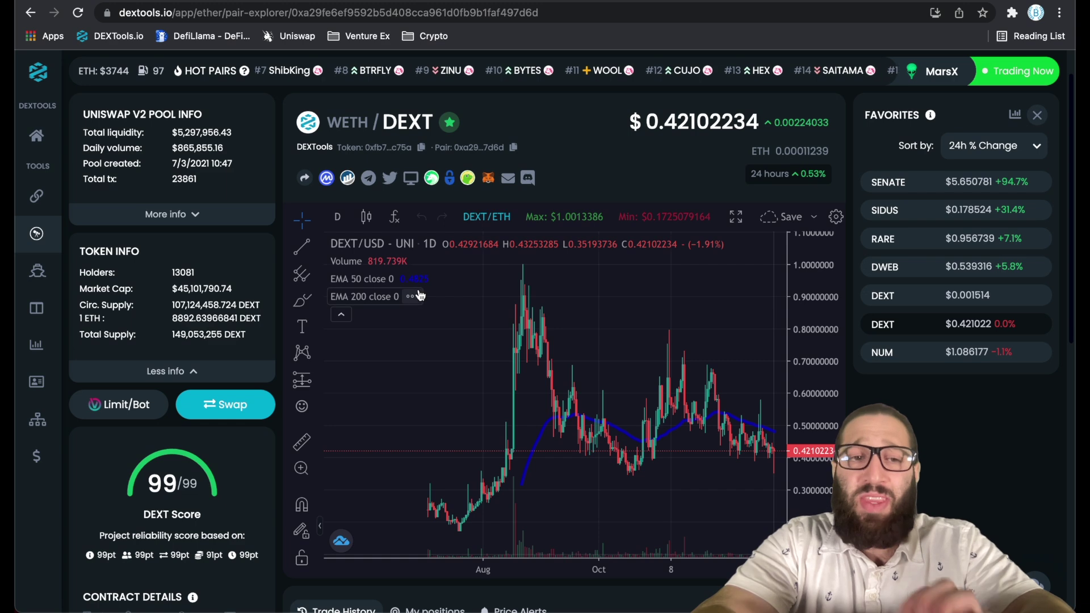
scroll(248, 424, down, 2)
scroll(248, 424, down, 1)
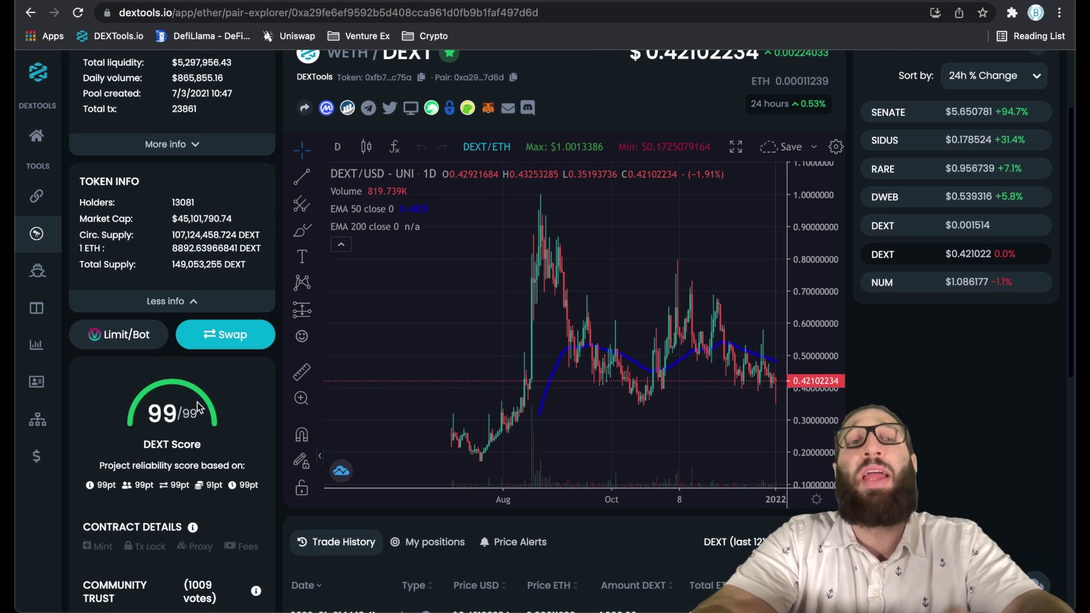
scroll(197, 403, up, 2)
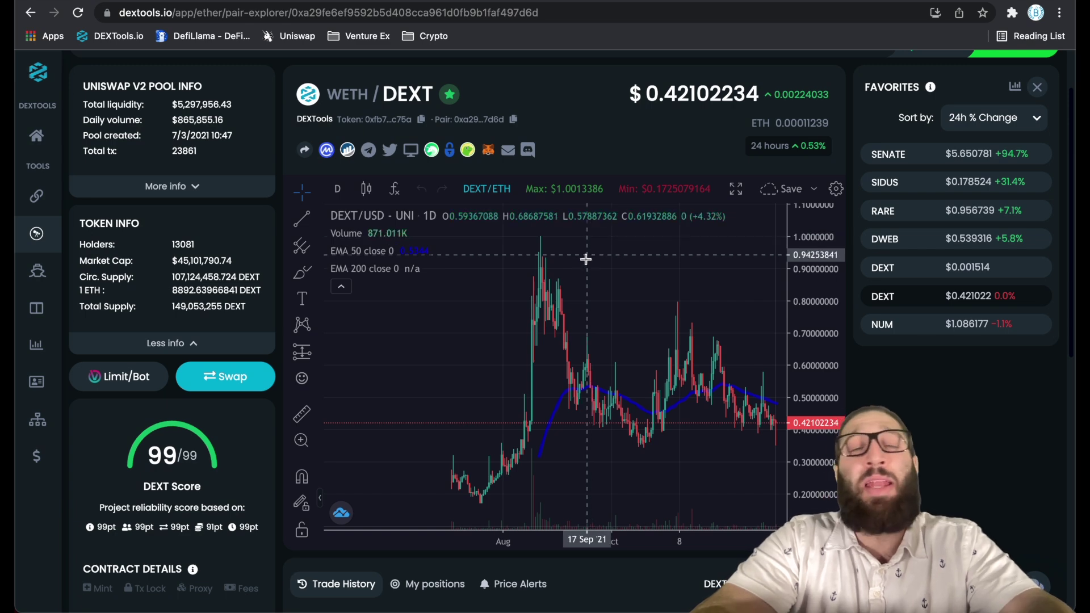
scroll(583, 265, right, 3)
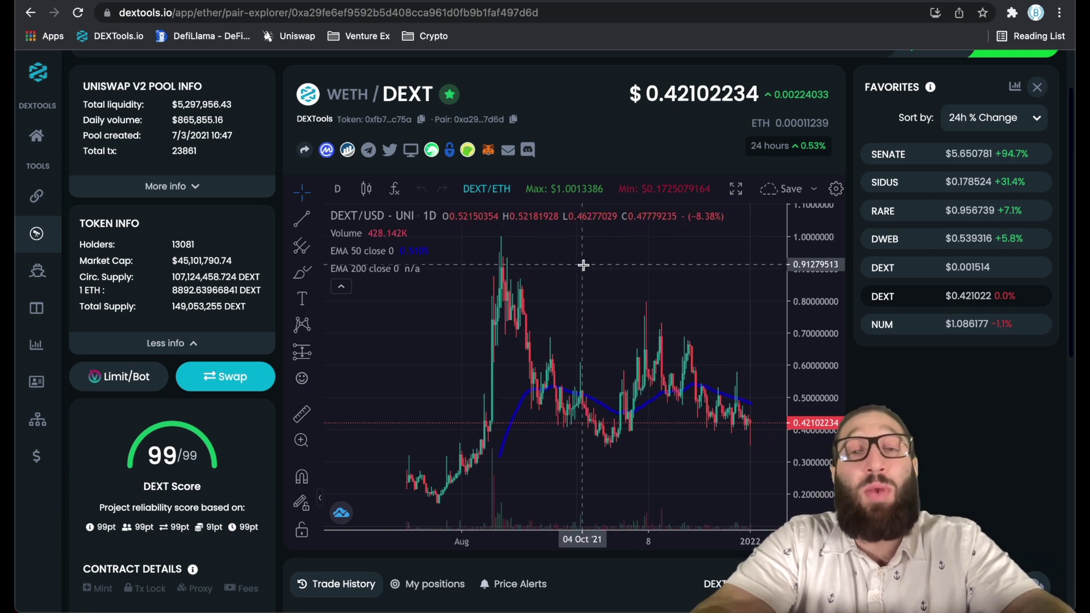
scroll(584, 266, down, 3)
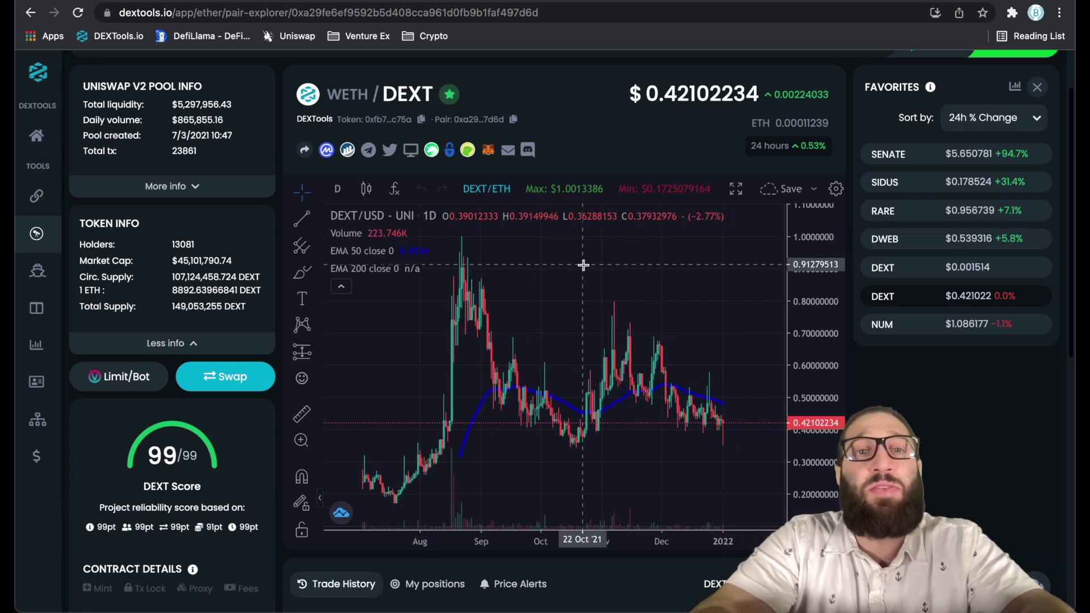
scroll(584, 265, right, 2)
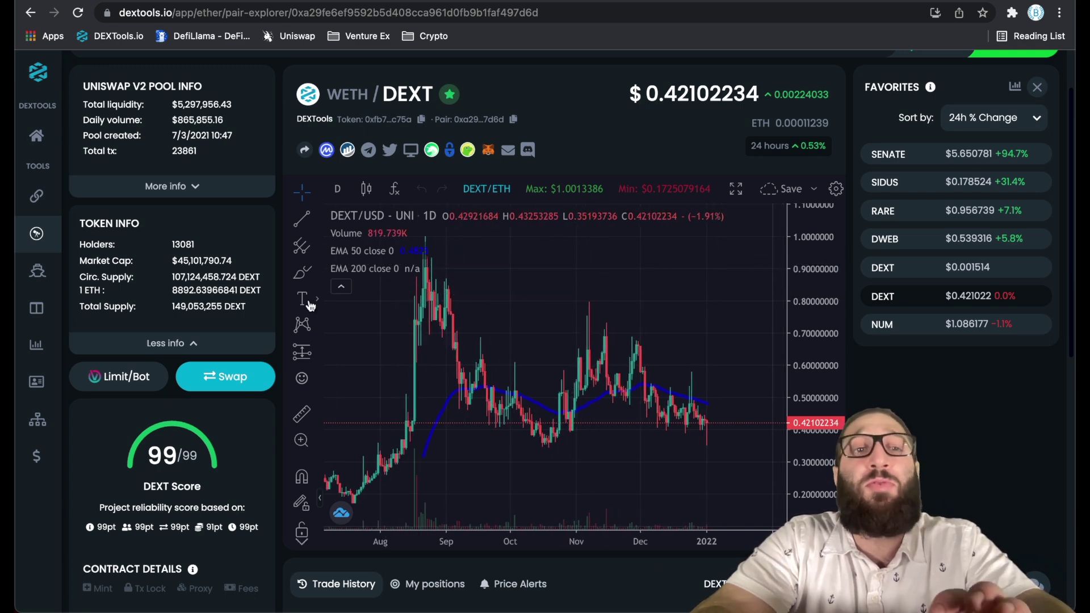
click(134, 386)
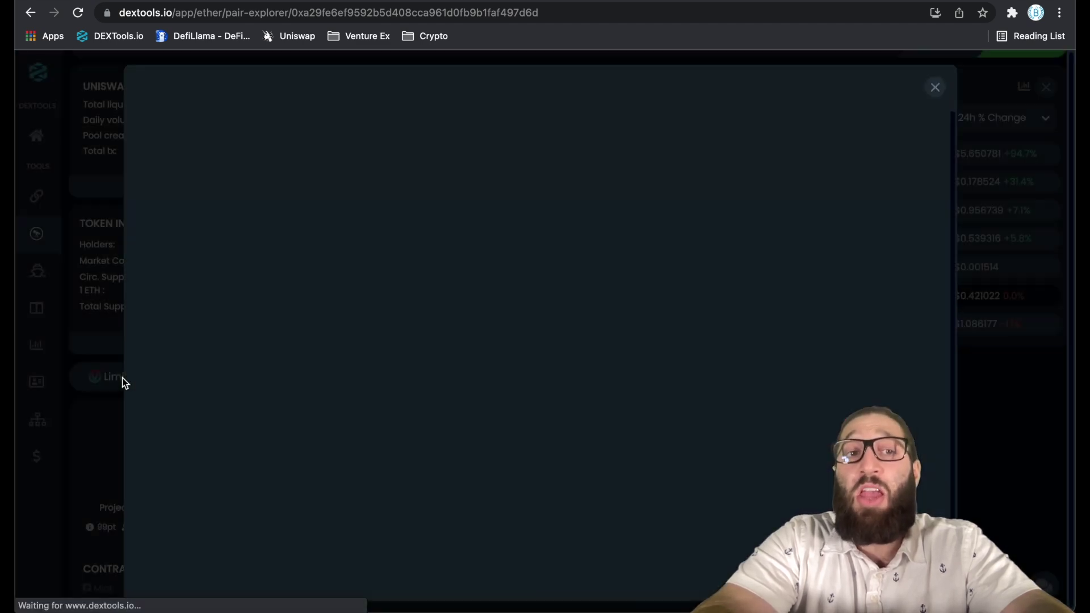
scroll(492, 357, down, 5)
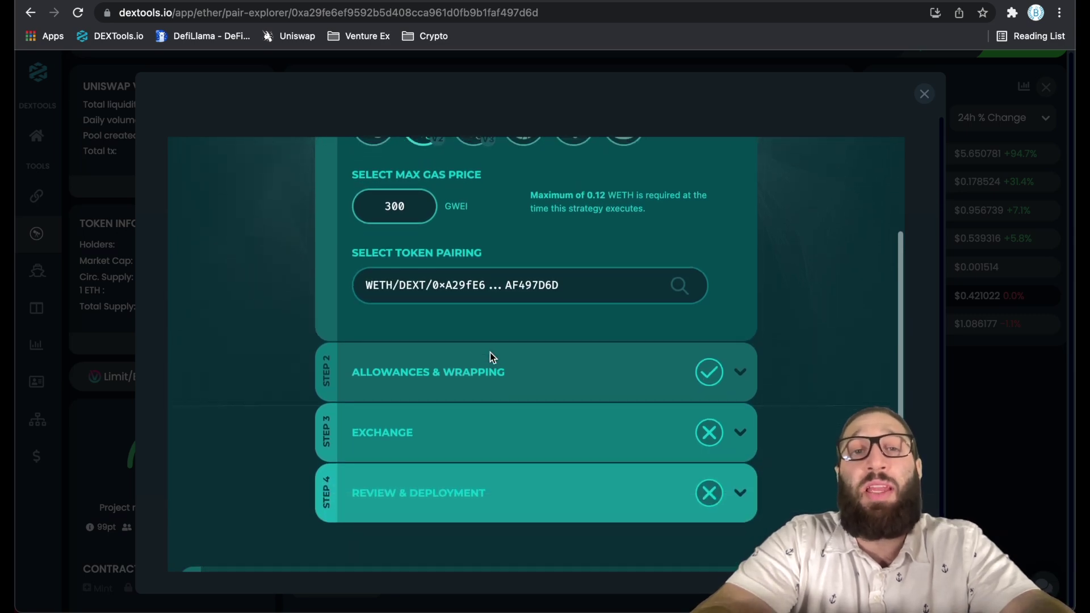
scroll(492, 358, up, 3)
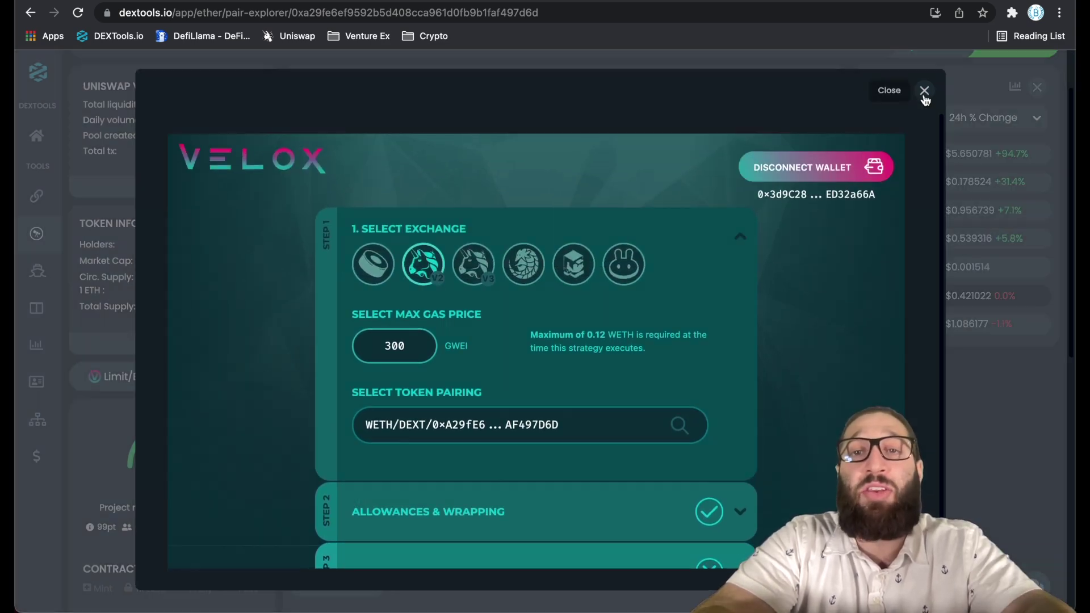
click(923, 93)
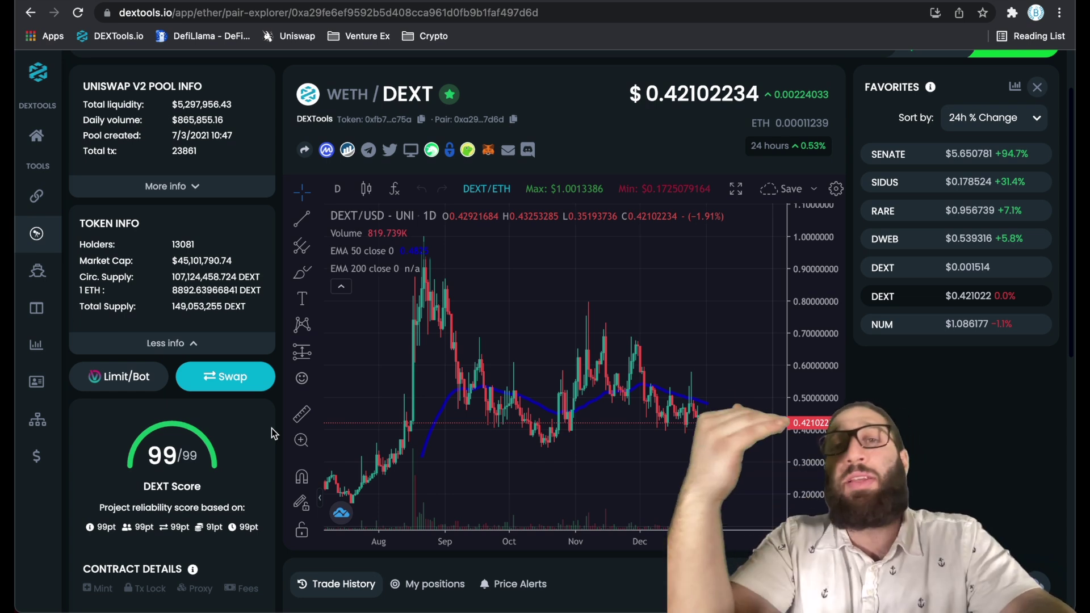
Open My positions and enter a DEXT position amount with a $0.16 USD price.
scroll(229, 433, down, 2)
scroll(229, 433, down, 4)
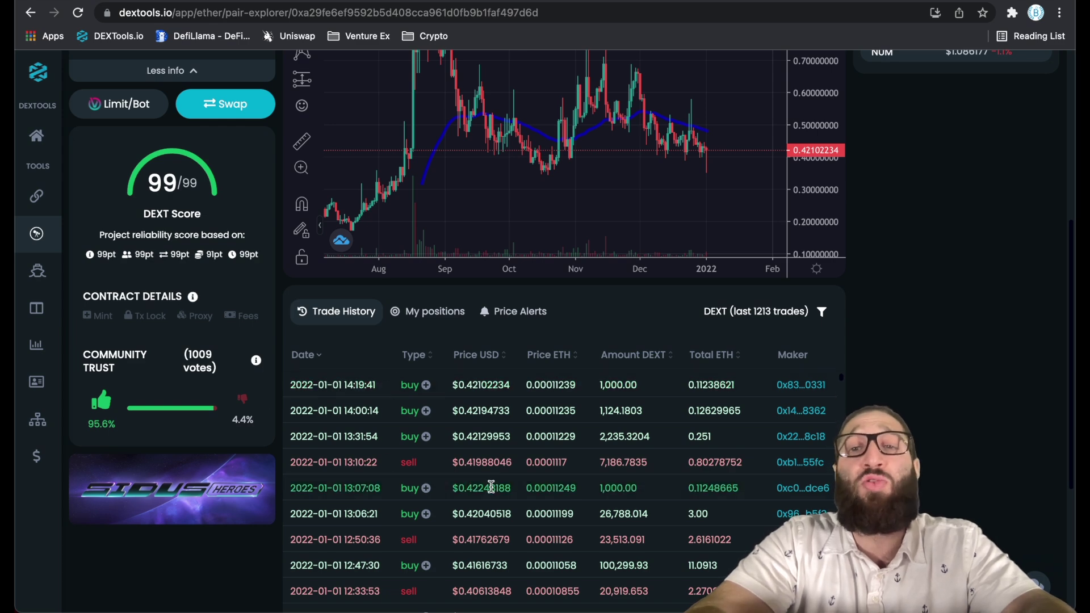
scroll(560, 489, down, 4)
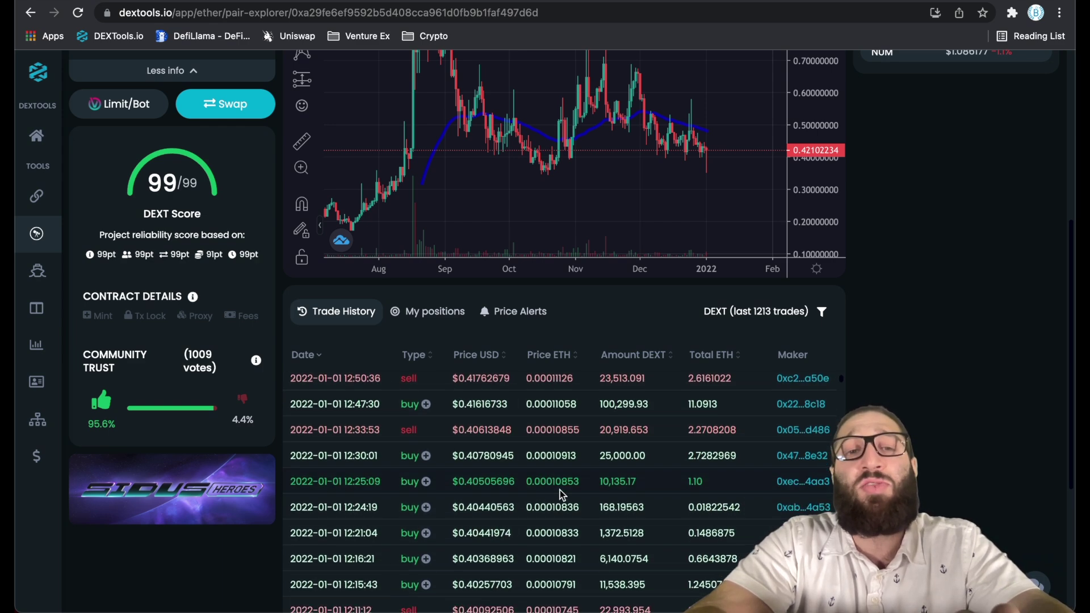
scroll(561, 490, up, 4)
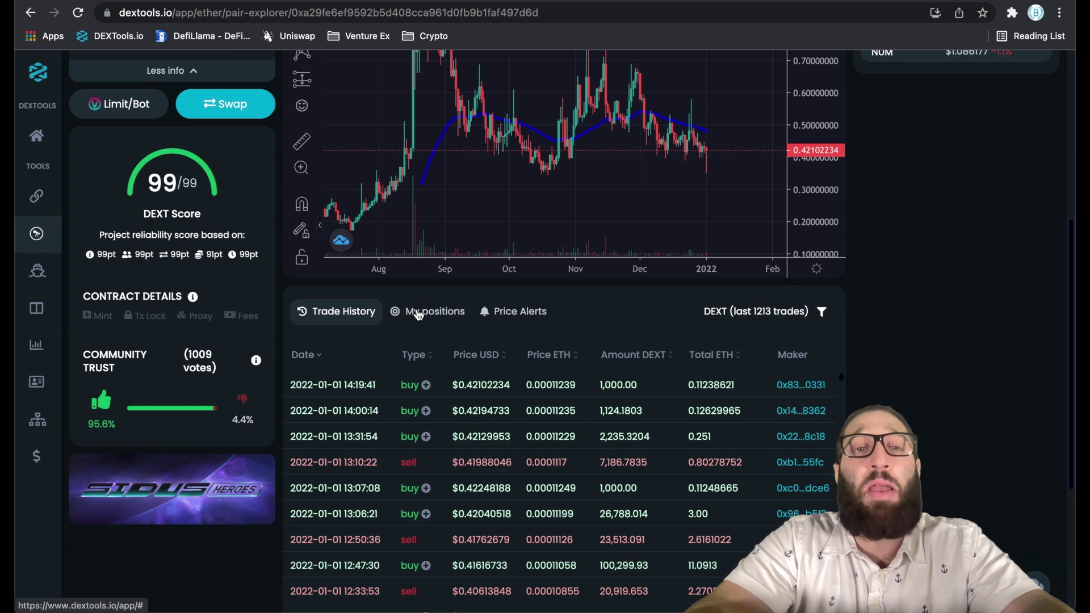
click(397, 313)
scroll(400, 394, up, 2)
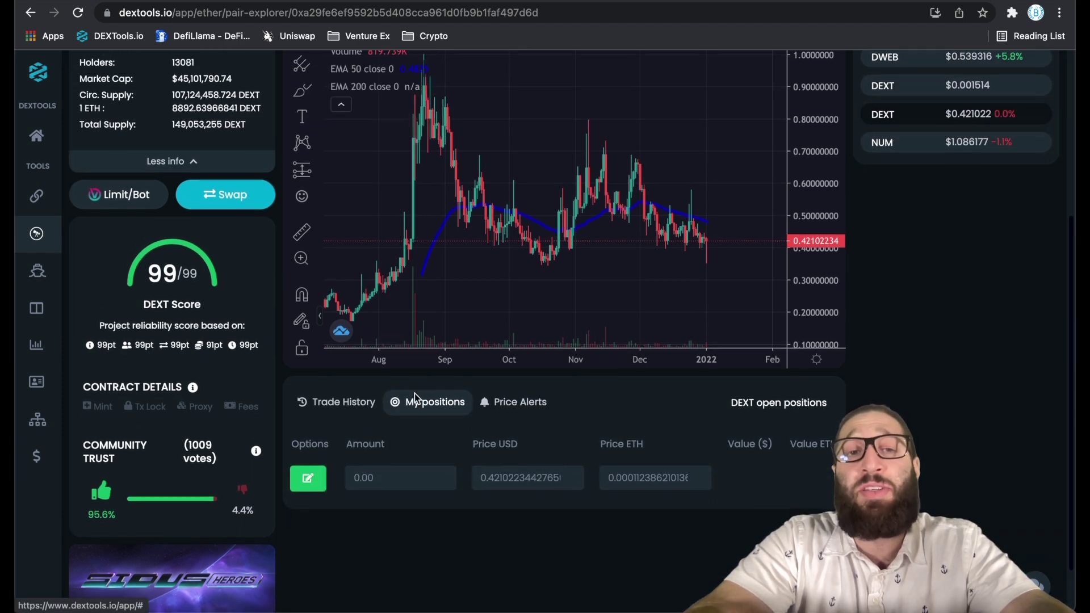
click(414, 493)
text(100000)
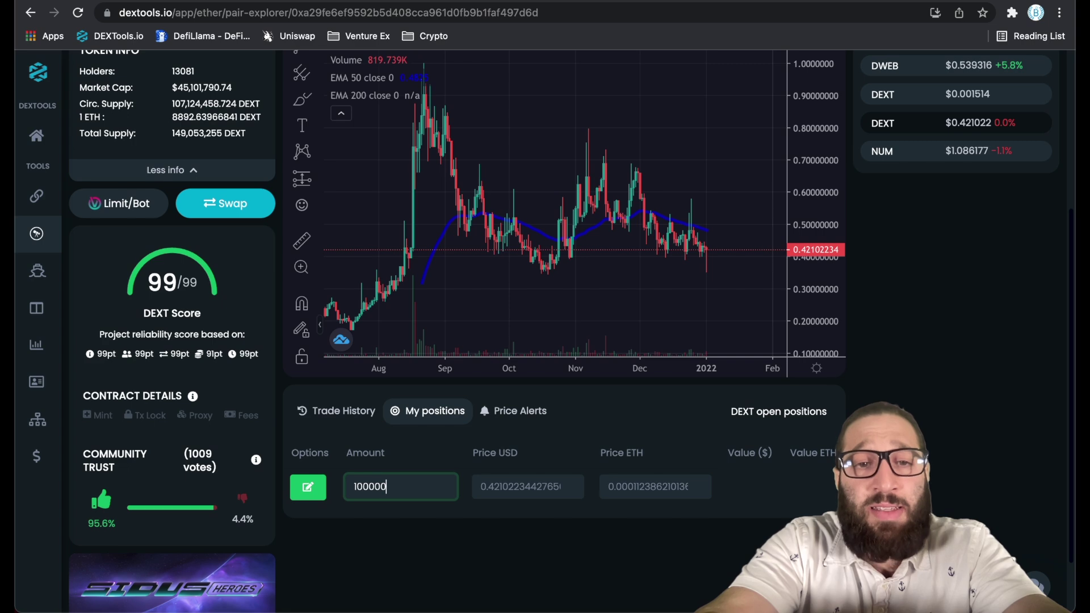
key(Tab)
text(0.16)
Switch the chart to ETH, enter a 0.0001 ETH price, save the position, and review its columns.
scroll(451, 486, up, 2)
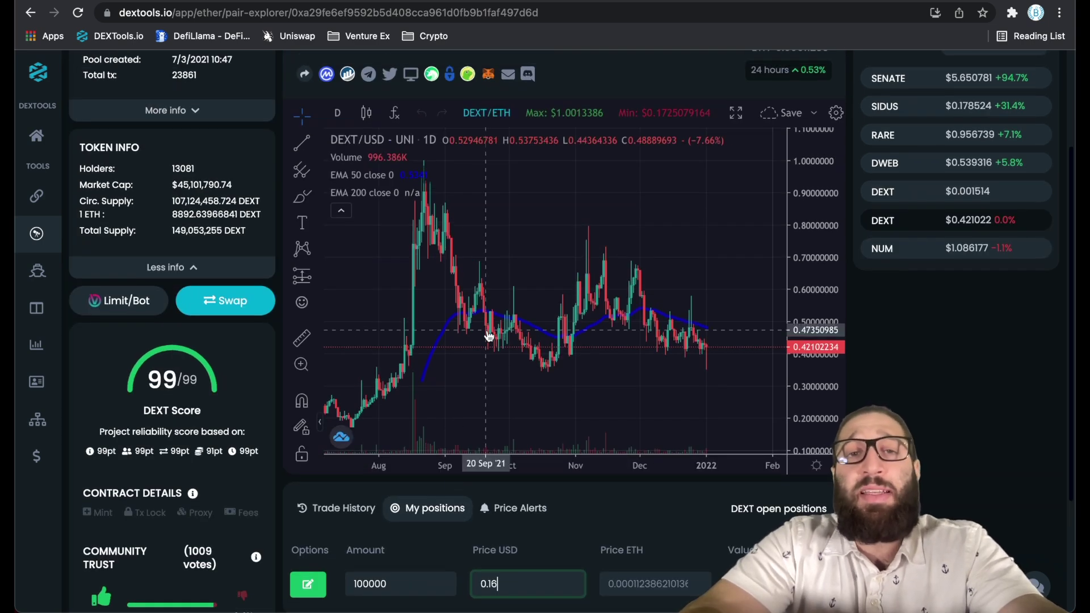
click(498, 117)
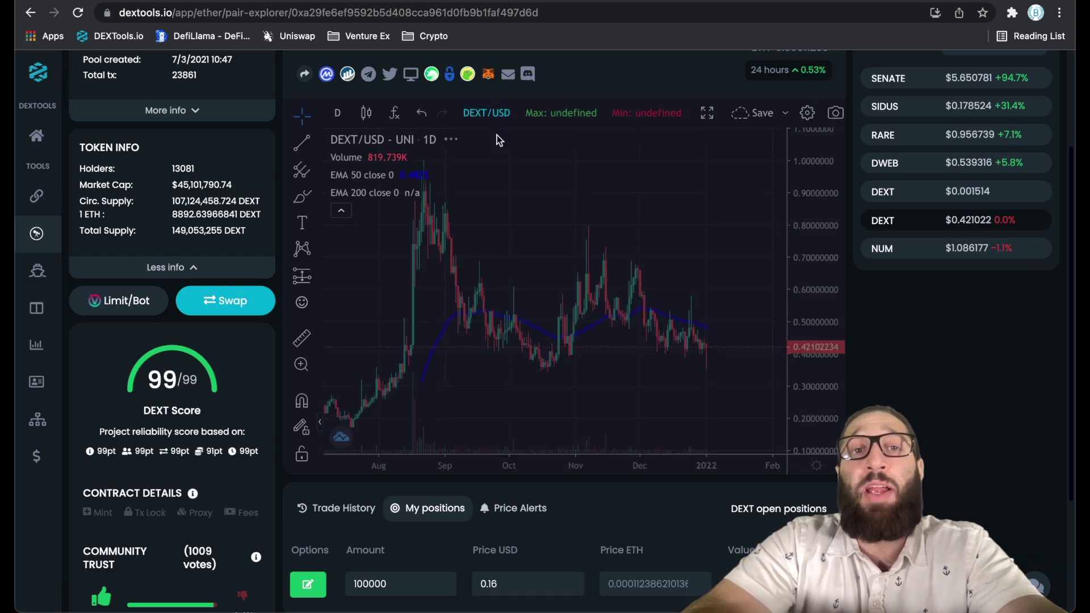
scroll(532, 382, down, 5)
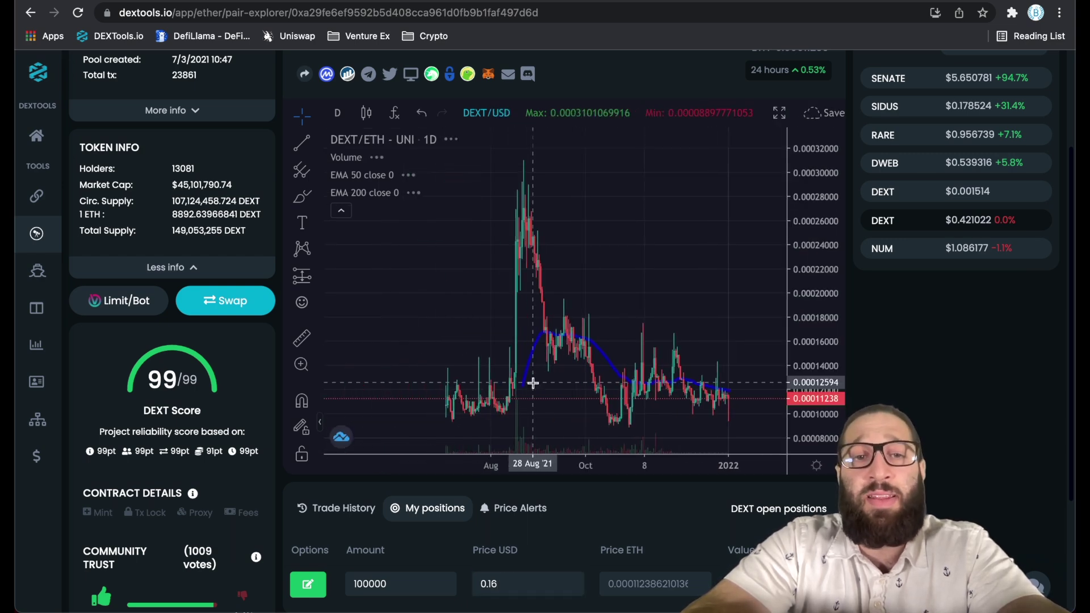
scroll(514, 483, down, 3)
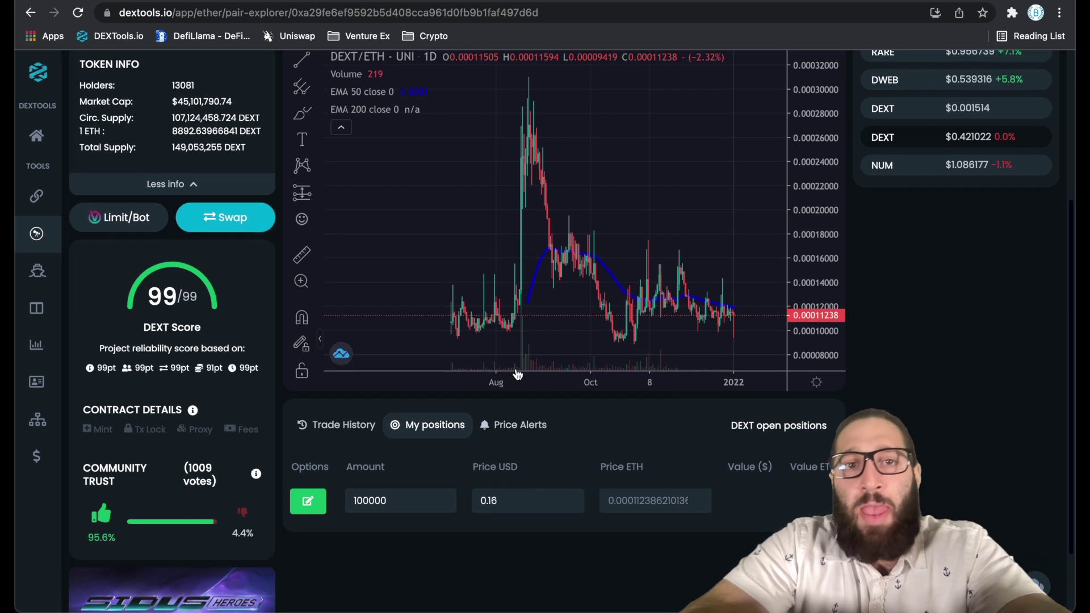
click(647, 503)
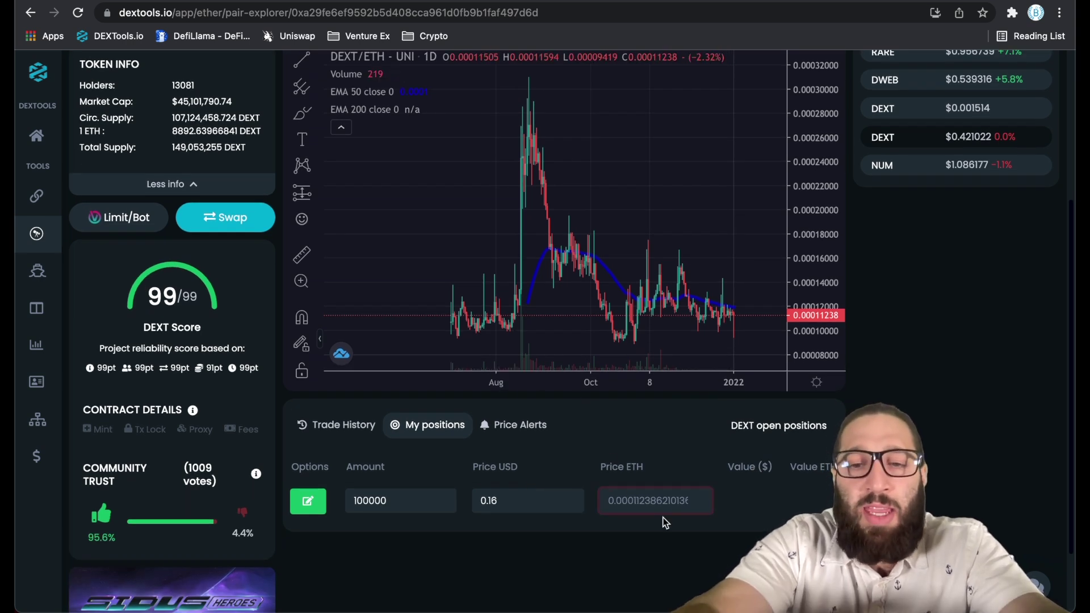
text(0.0001)
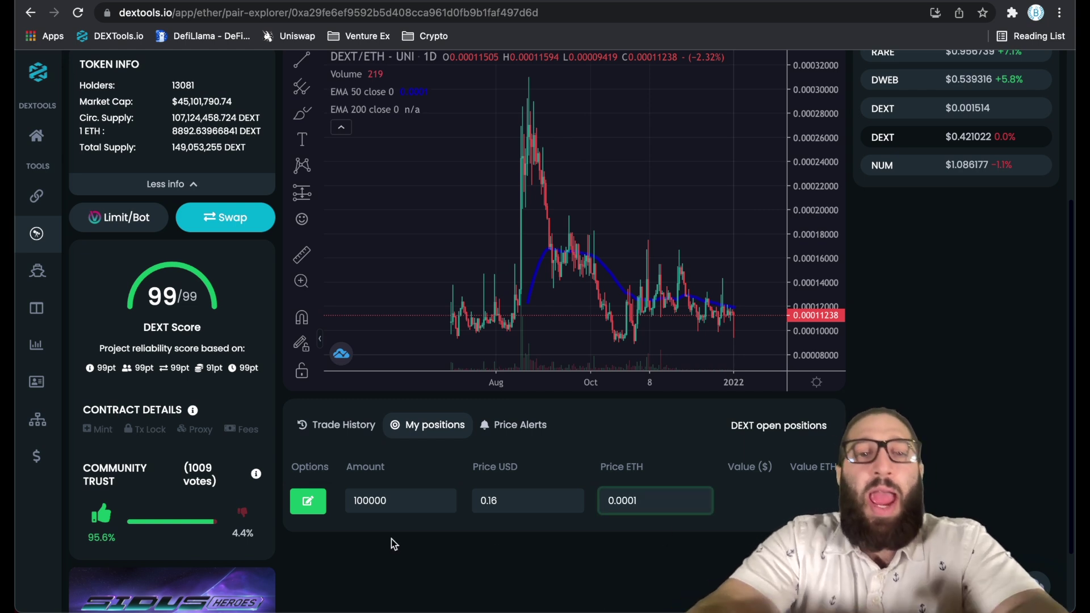
click(308, 501)
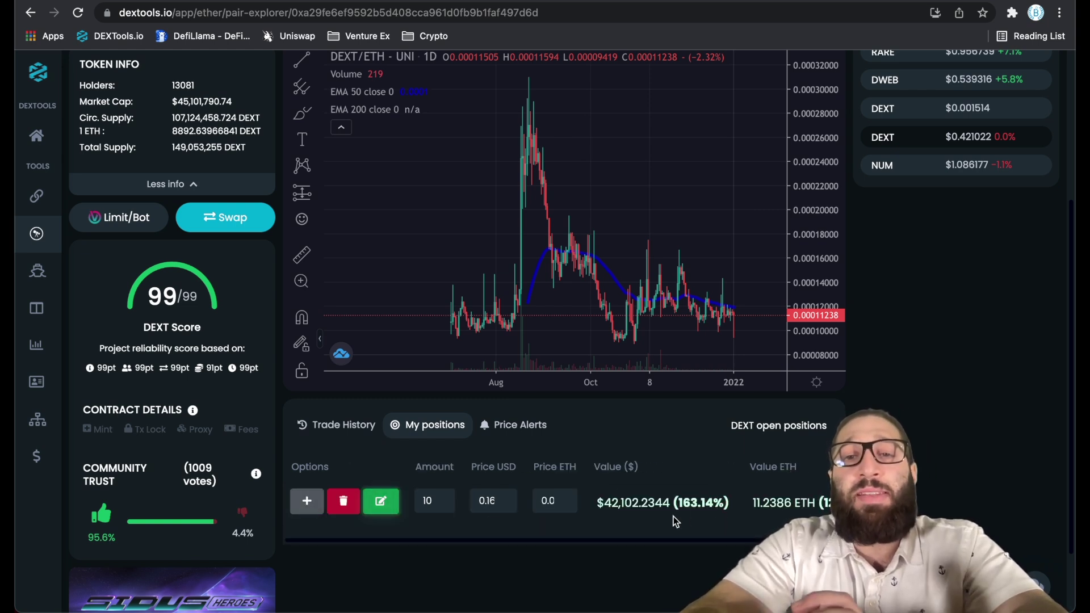
scroll(673, 517, right, 2)
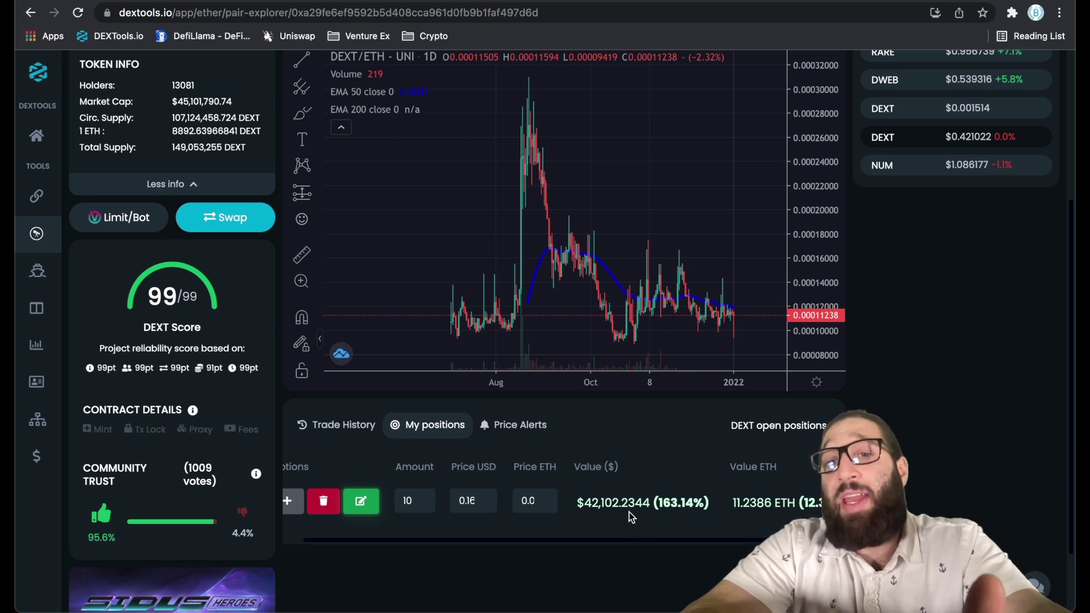
scroll(630, 516, right, 1)
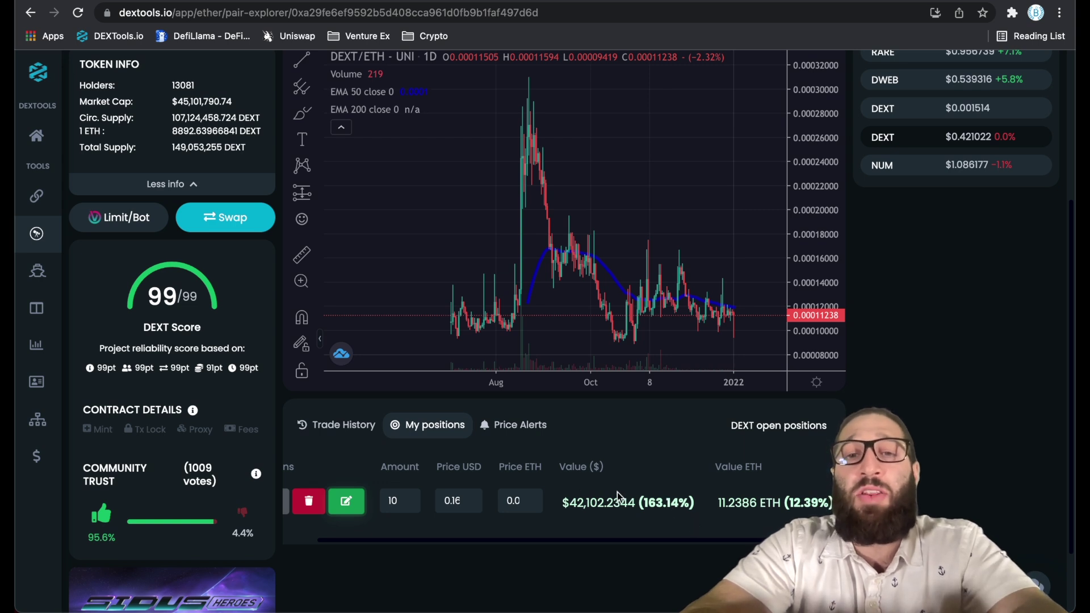
scroll(730, 516, left, 2)
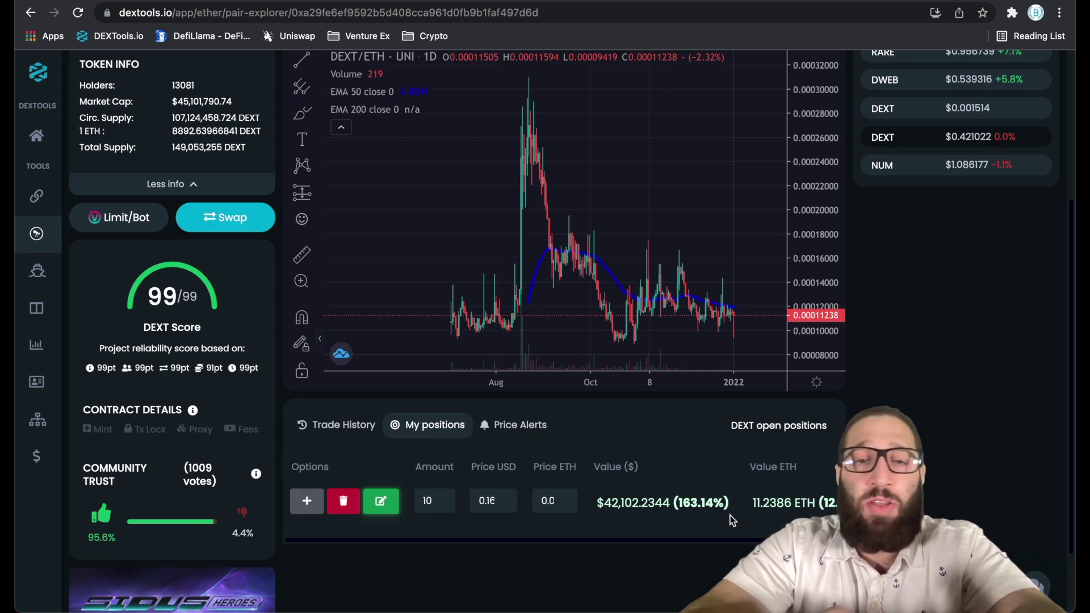
scroll(663, 451, up, 3)
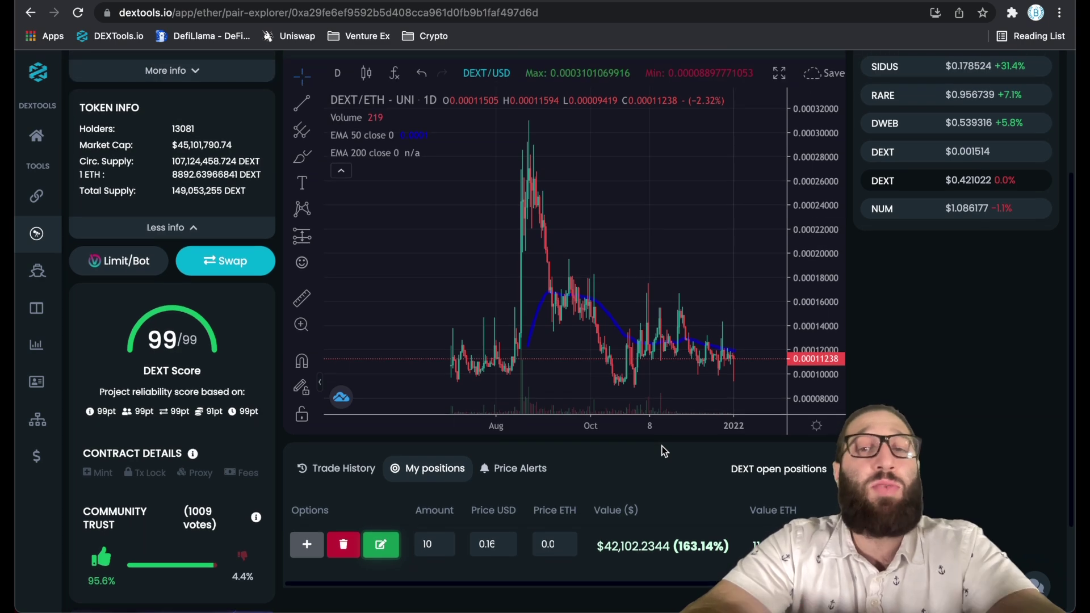
scroll(663, 451, up, 1)
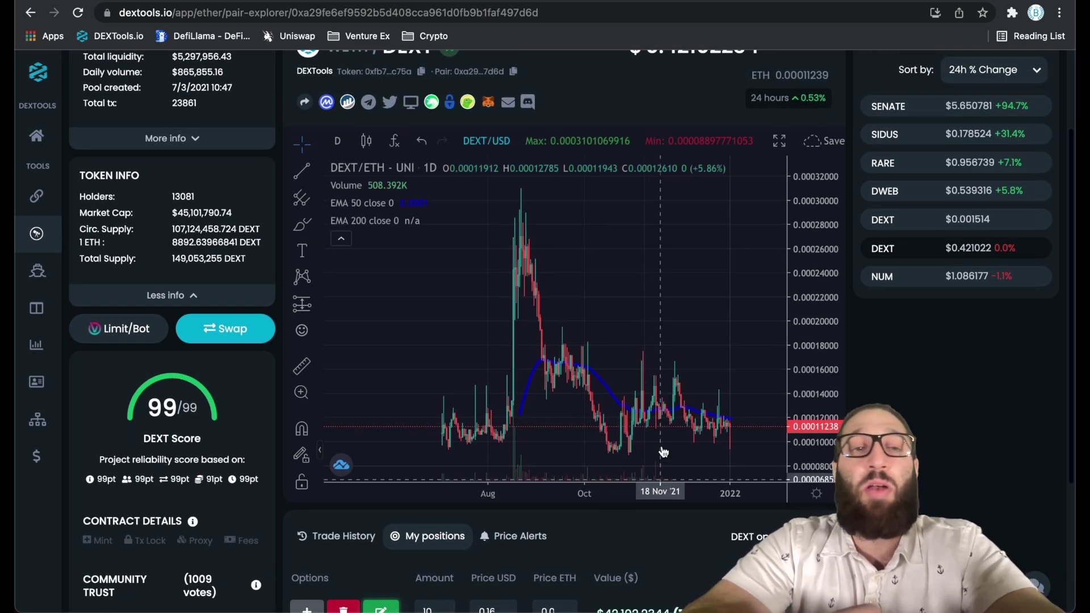
scroll(664, 451, up, 1)
scroll(830, 489, up, 1)
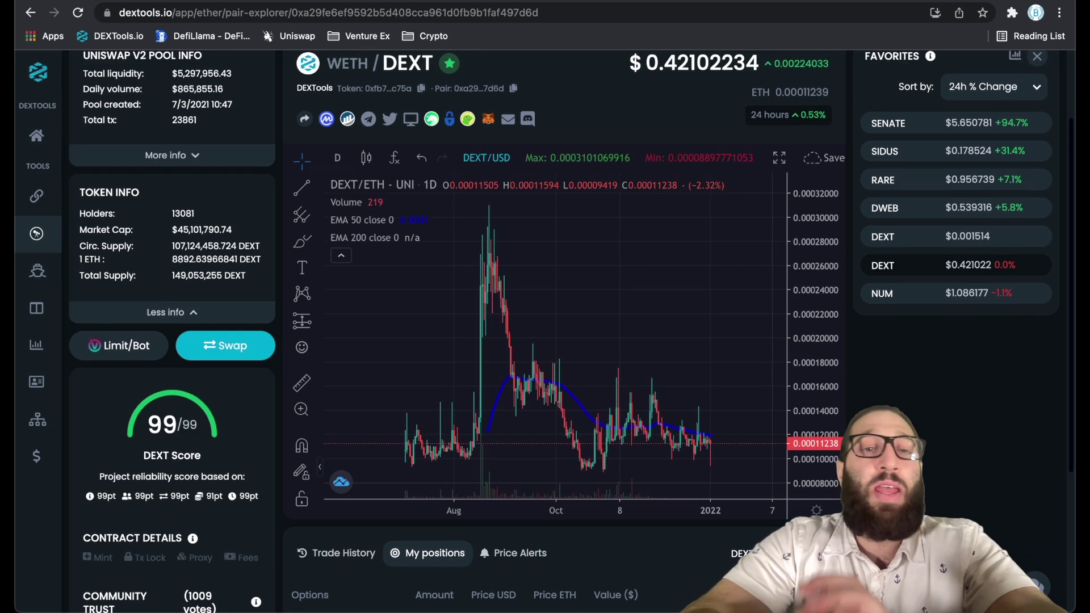
scroll(829, 489, up, 1)
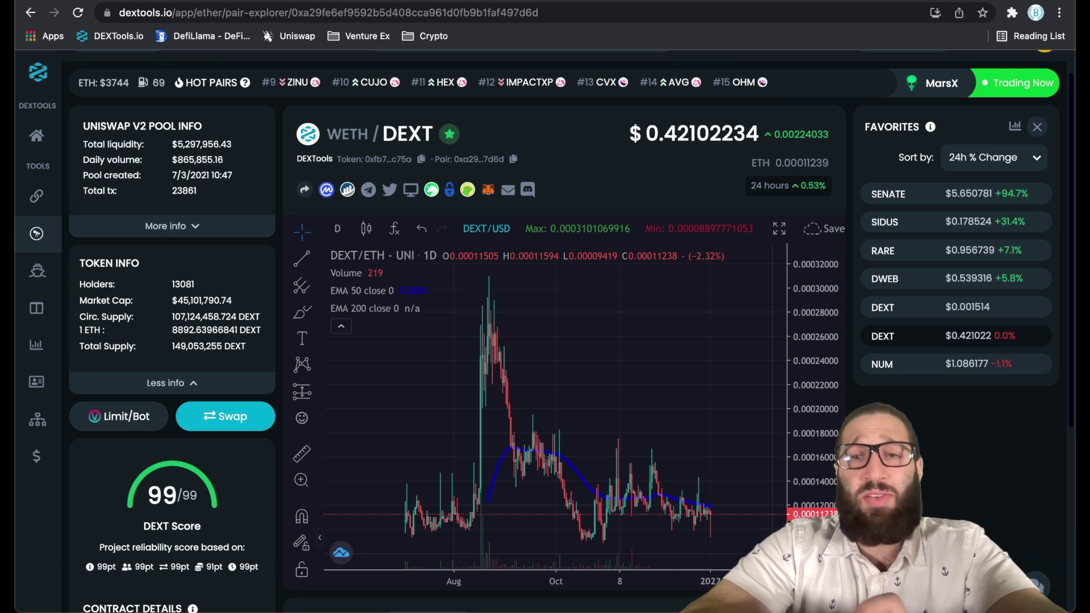
scroll(829, 488, up, 1)
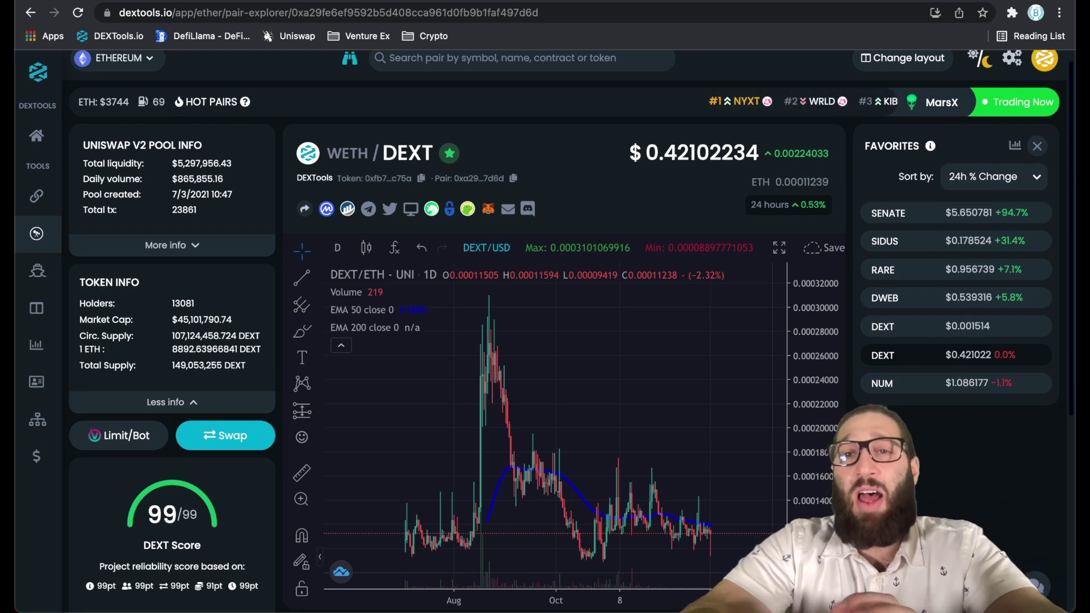
scroll(567, 331, up, 1)
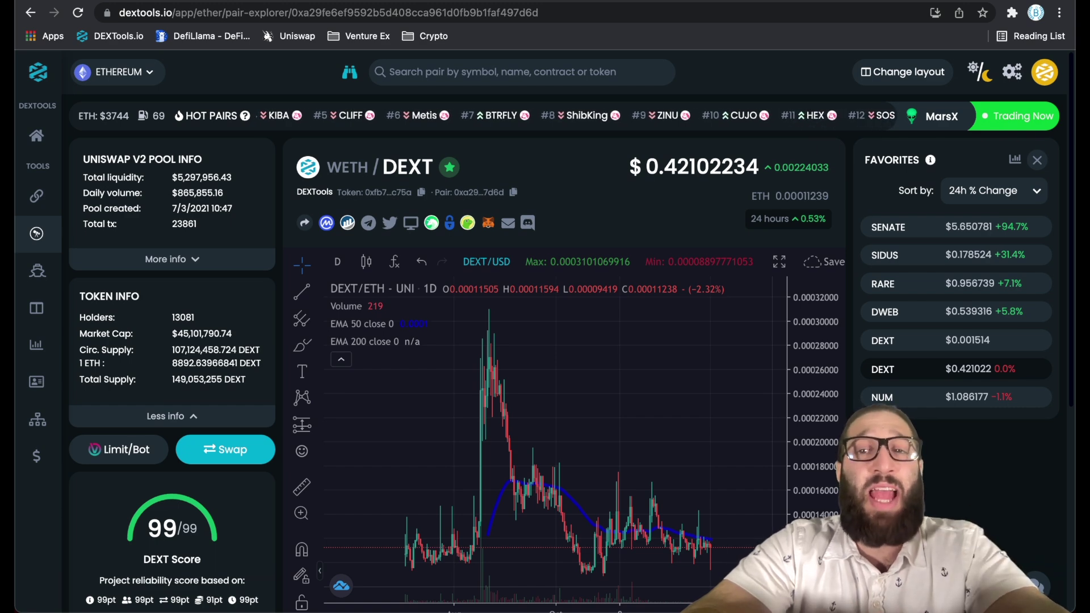
scroll(954, 310, down, 1)
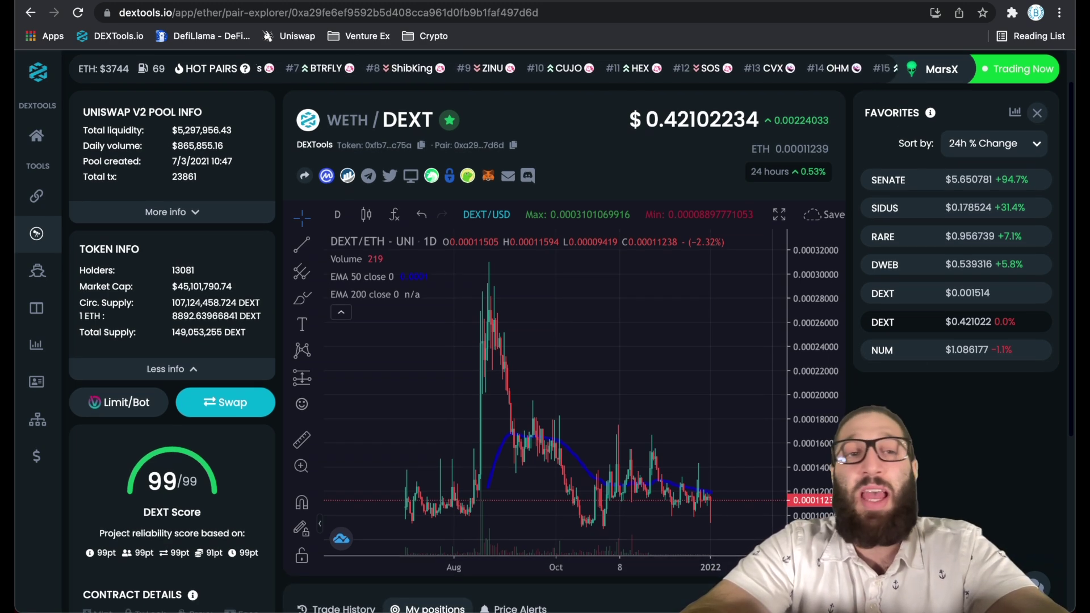
Switch Favorites to card view with mini price charts and scroll through the cards.
click(1016, 112)
scroll(953, 414, down, 1)
scroll(953, 415, down, 4)
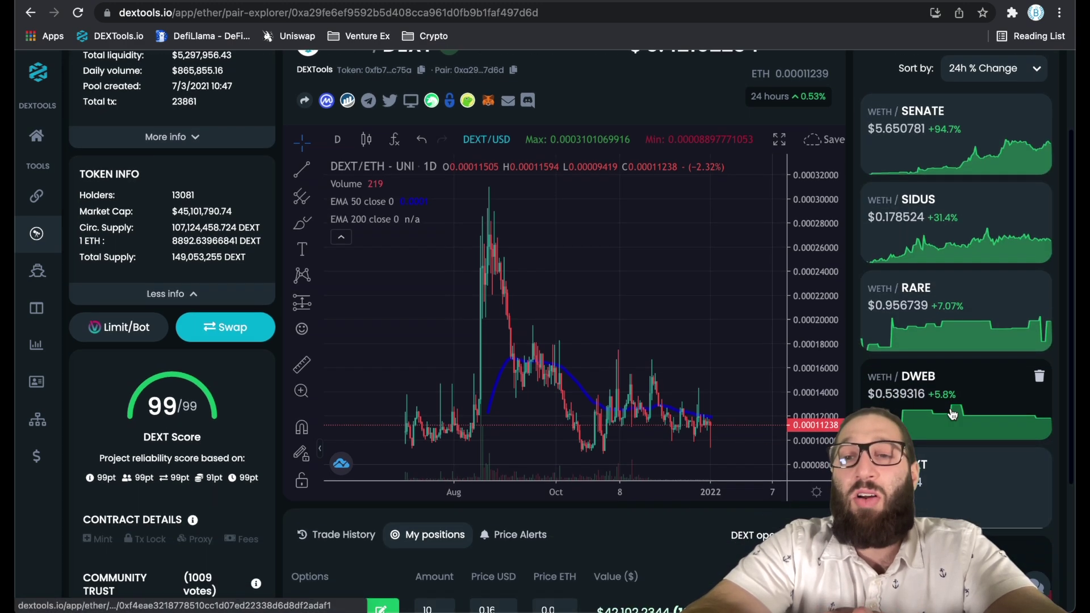
scroll(624, 275, up, 5)
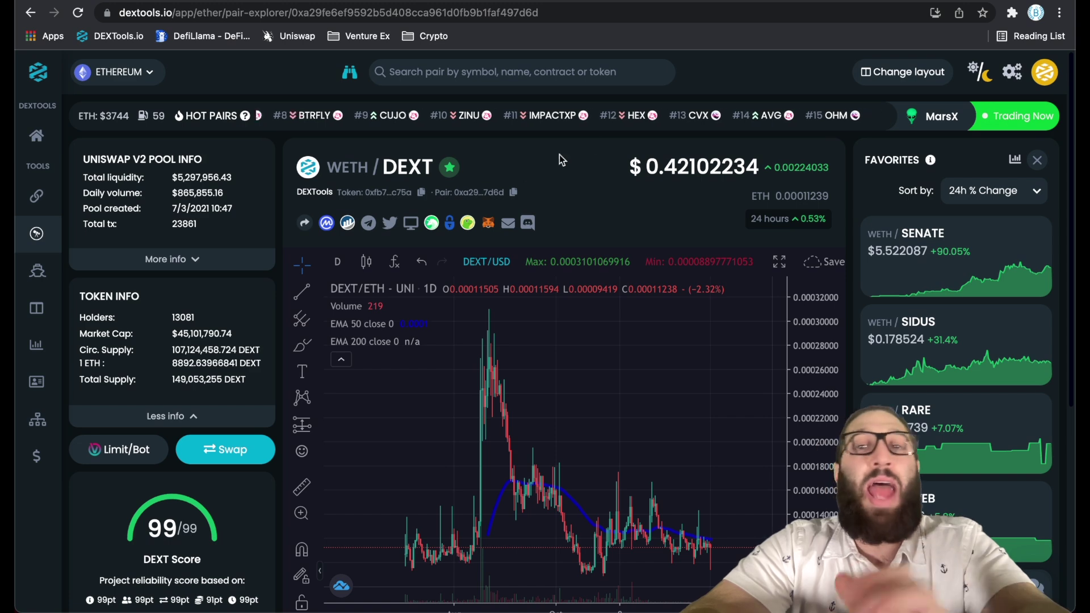
Open the #12 hot pair USDC/HEX, star it, and switch Favorites back to compact rows.
click(604, 116)
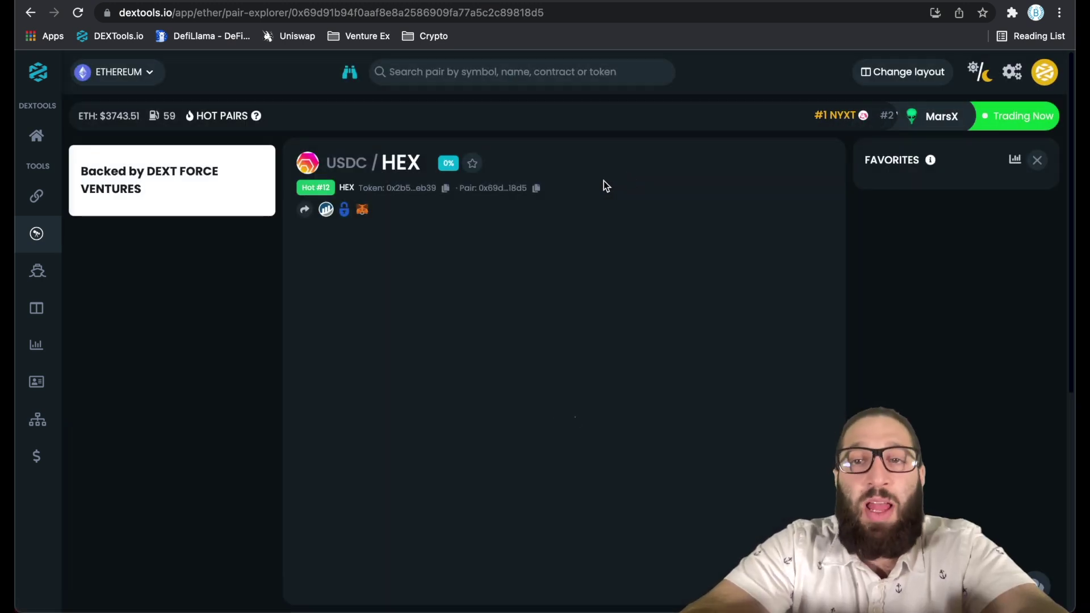
click(479, 165)
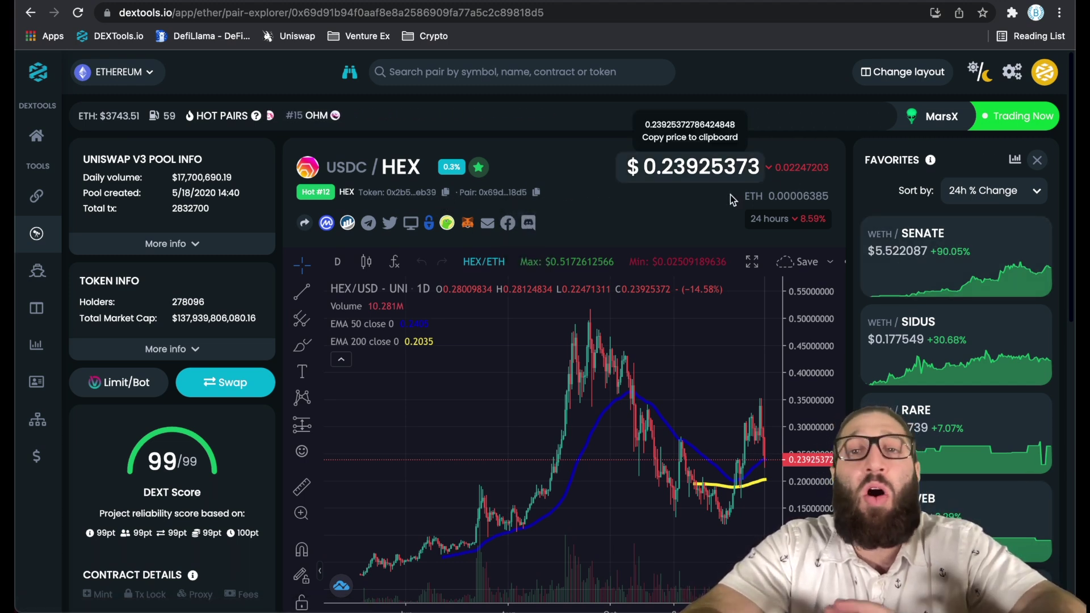
scroll(973, 317, down, 2)
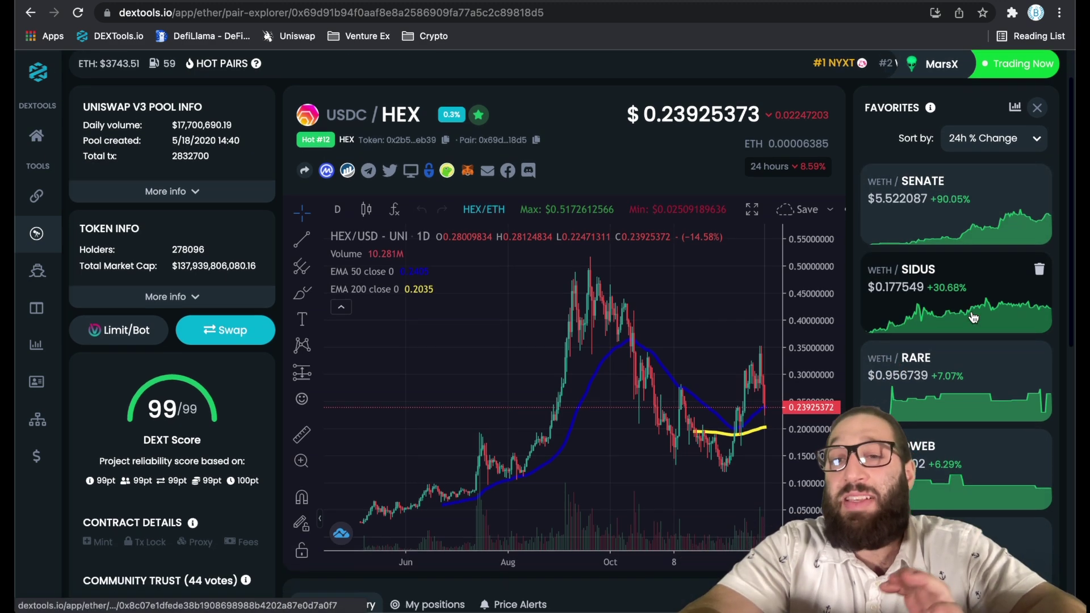
scroll(973, 317, up, 2)
click(1015, 120)
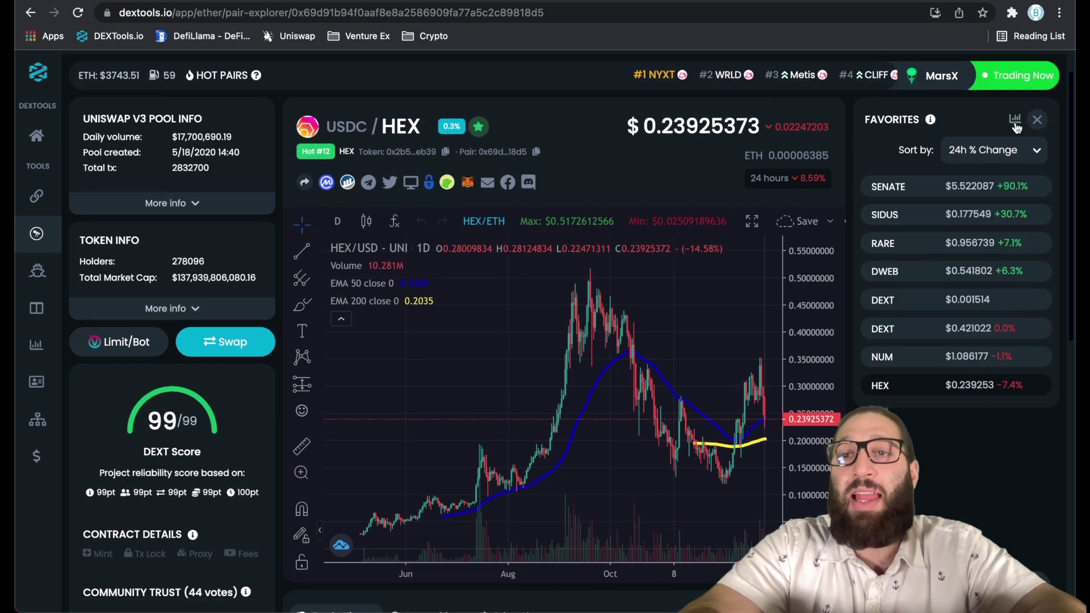
scroll(1008, 130, up, 1)
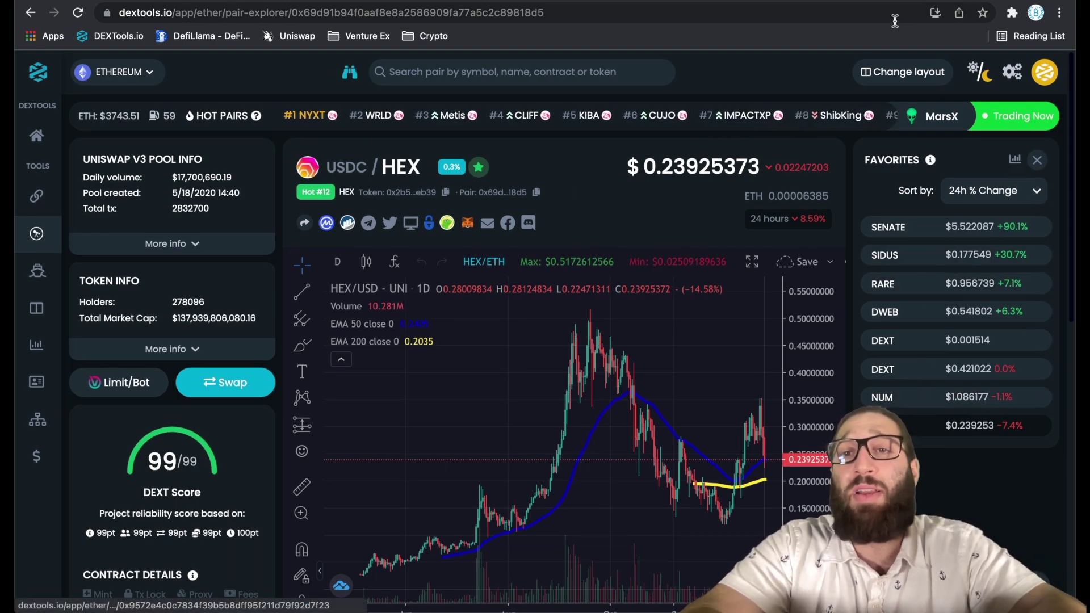
Toggle the layout twice, open DEXTSWAP quoting 1 ETH for HEX, and show favourites sort options.
click(906, 73)
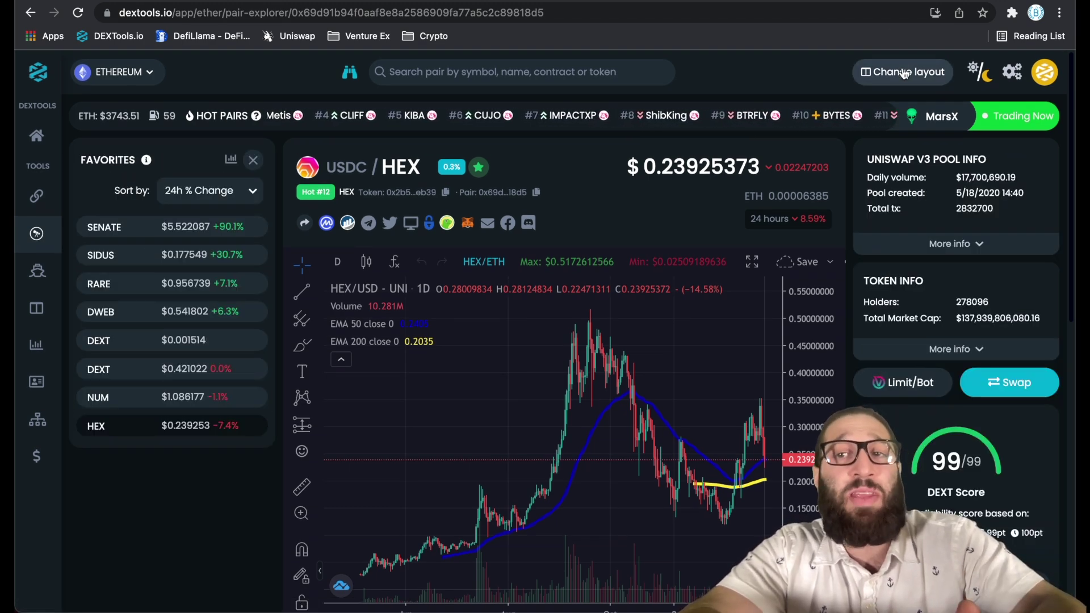
click(905, 72)
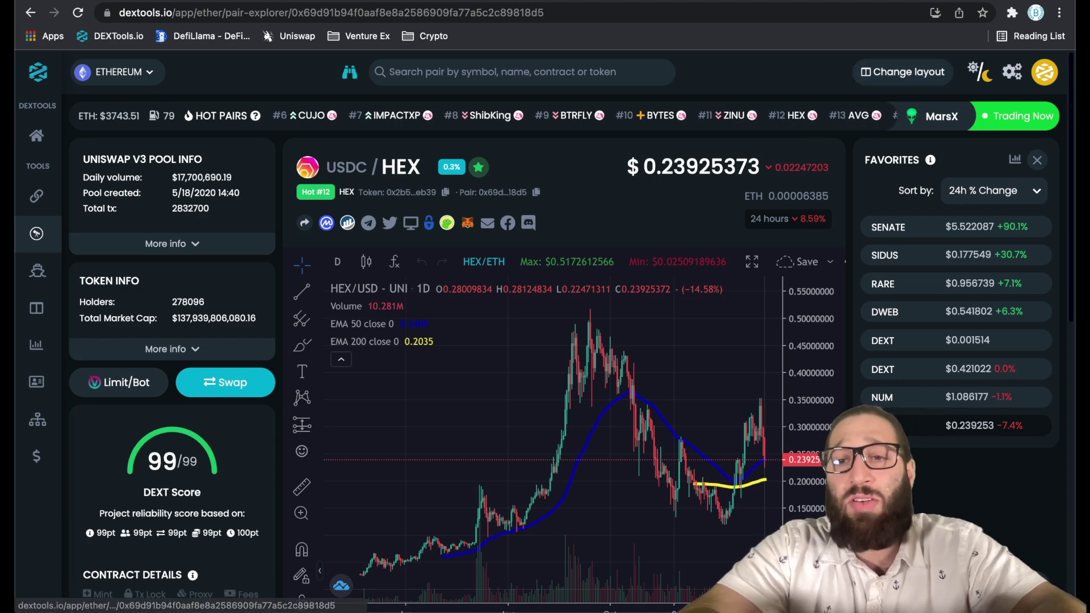
scroll(545, 329, down, 1)
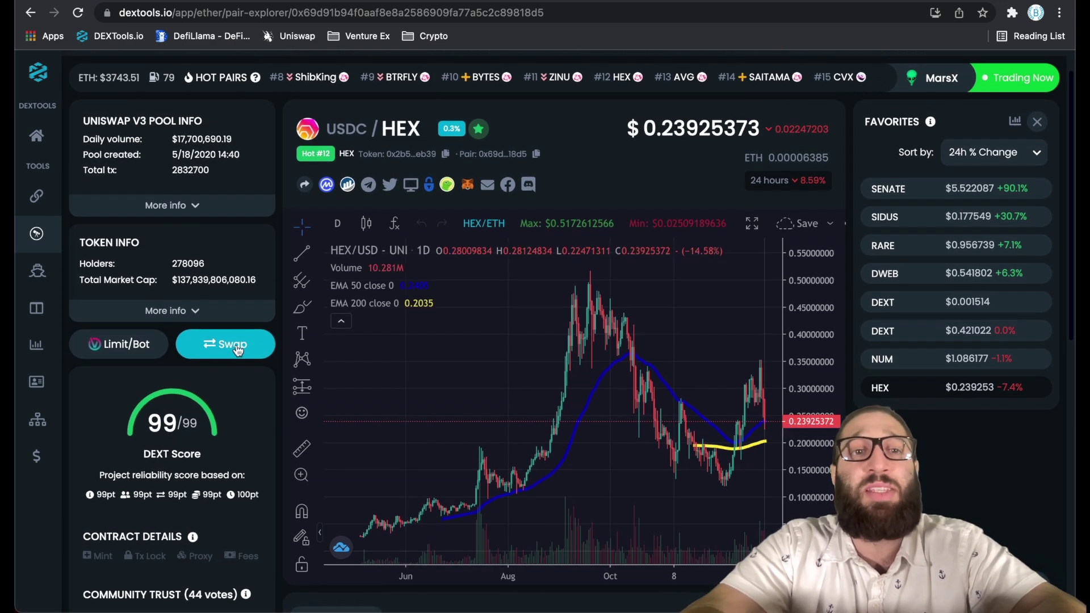
click(237, 347)
scroll(275, 349, up, 1)
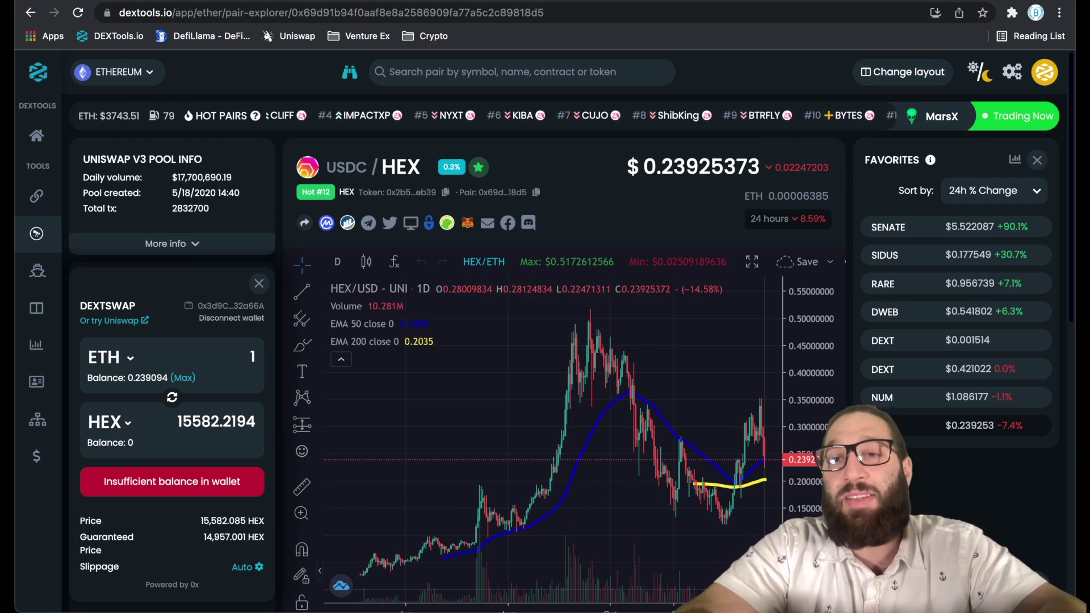
click(980, 192)
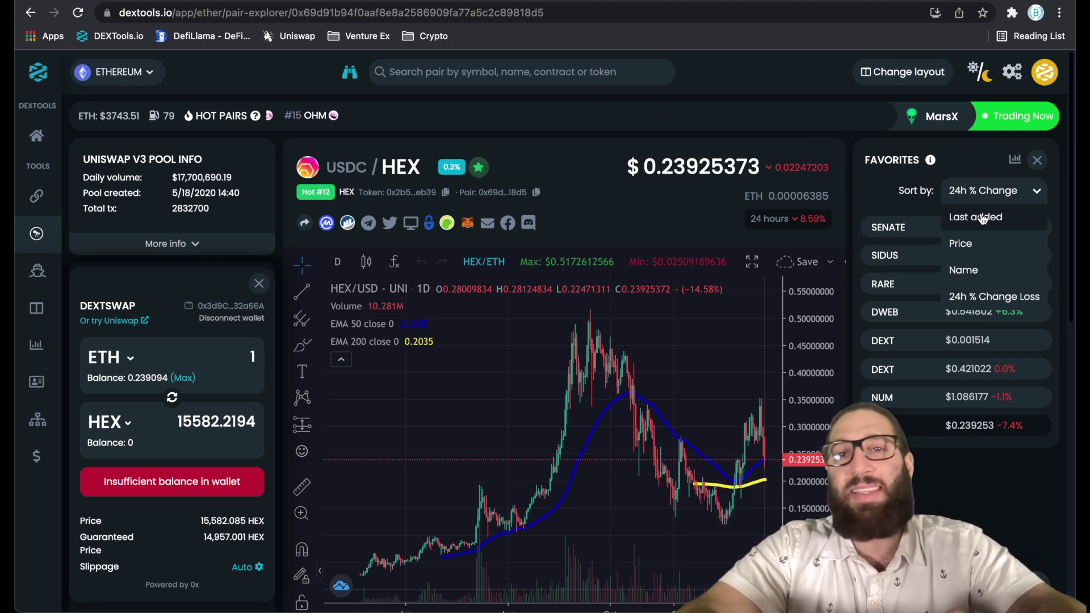
Sort favourites by Price, then back to 24h % Change.
scroll(983, 220, down, 1)
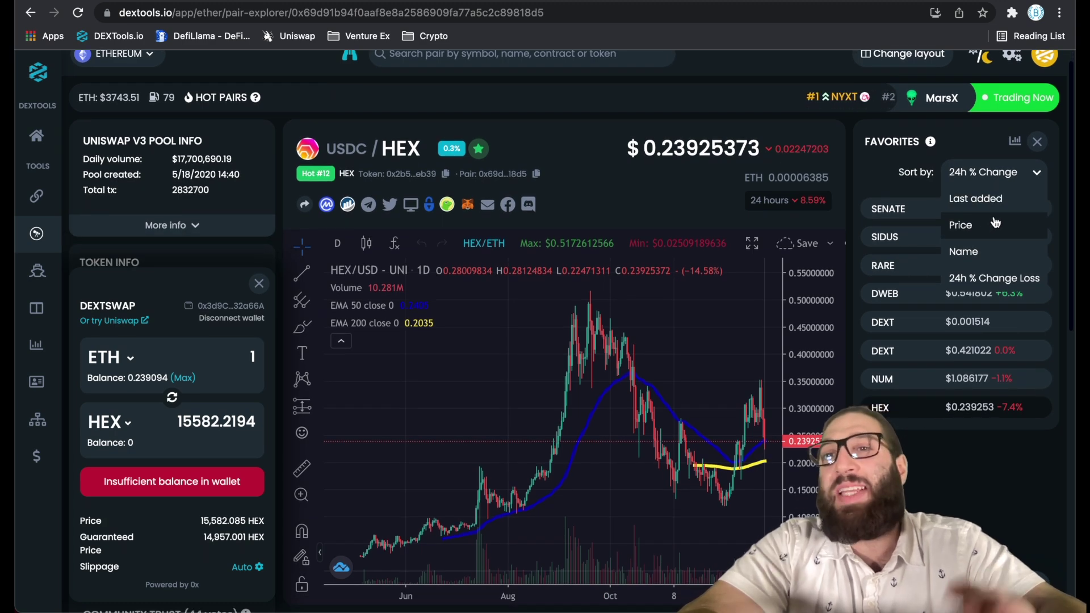
click(974, 225)
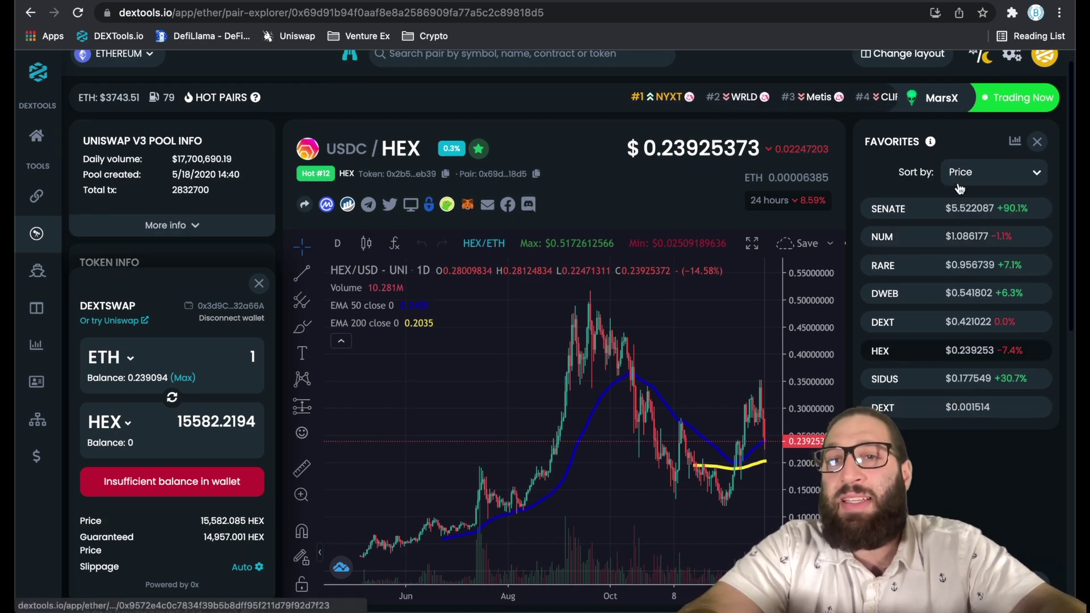
click(960, 173)
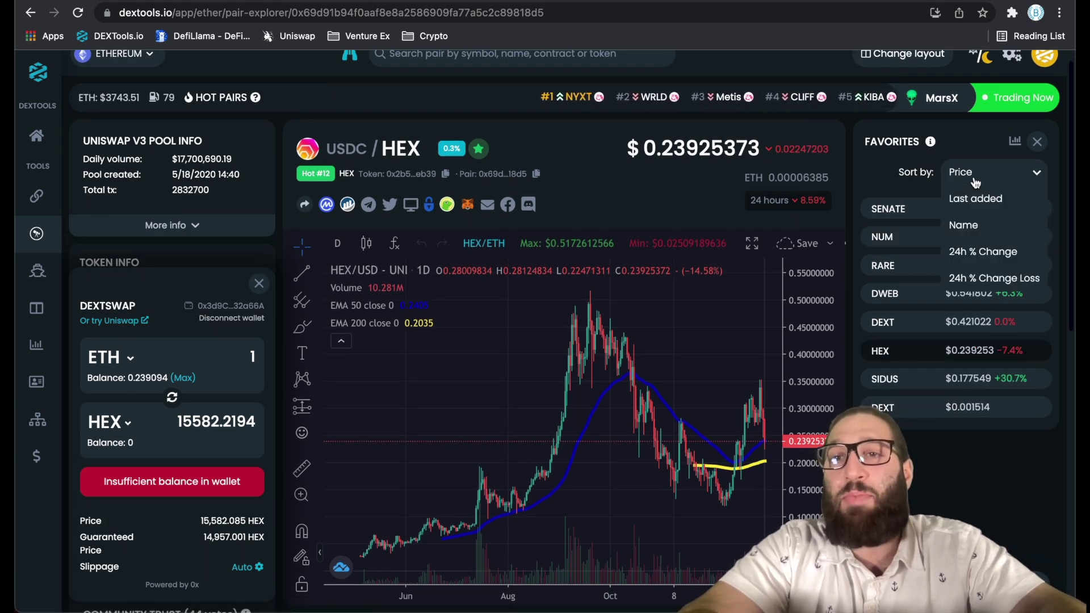
click(960, 260)
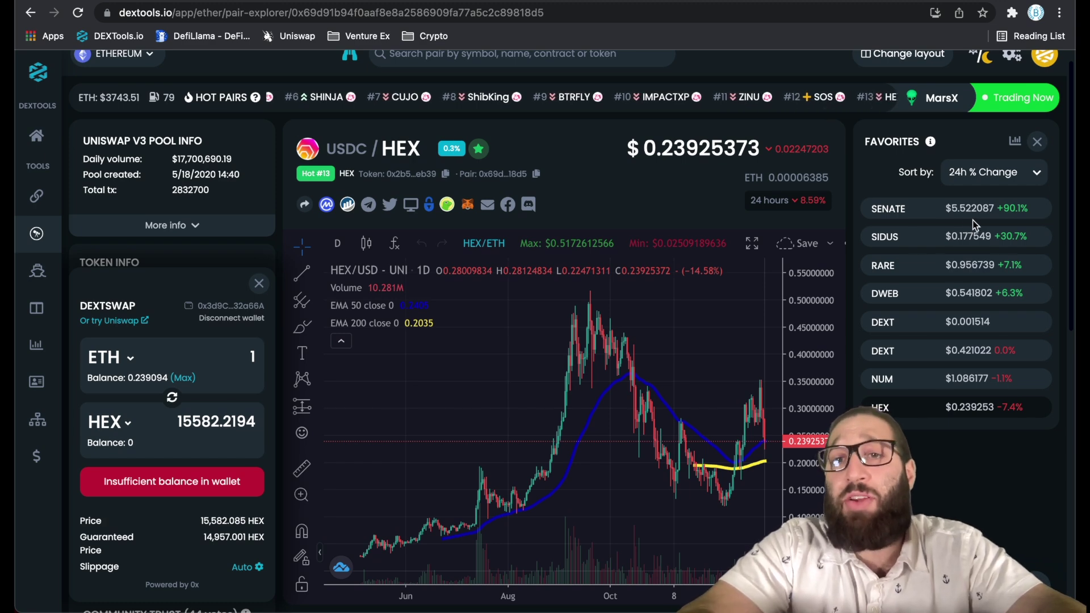
Open WETH/SENATE from favourites, scroll to its trade history, and close the DEXTSWAP panel.
click(950, 211)
drag(950, 210, 743, 246)
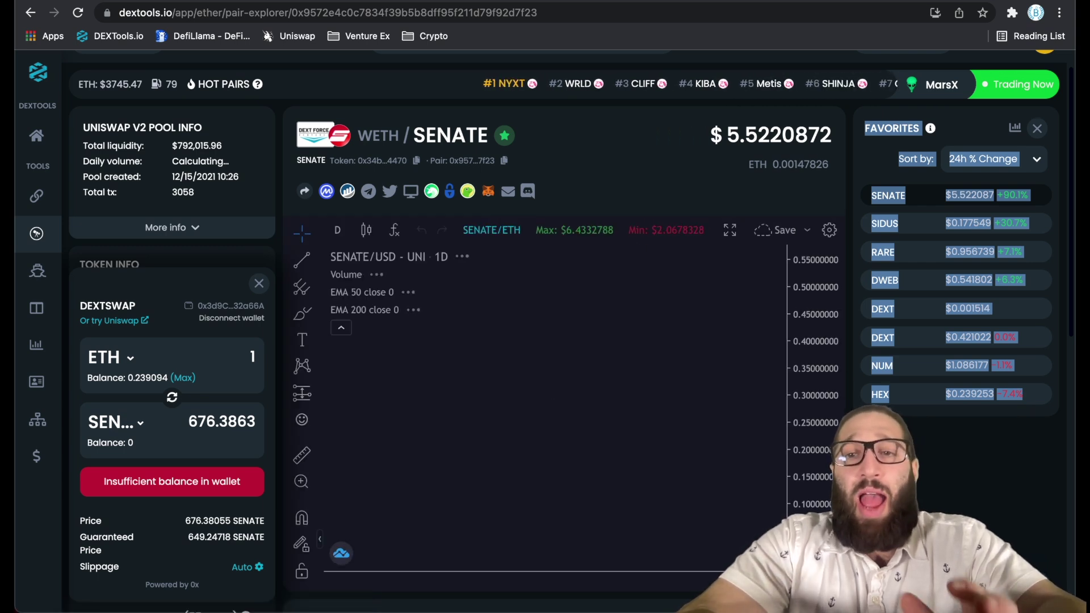
click(696, 211)
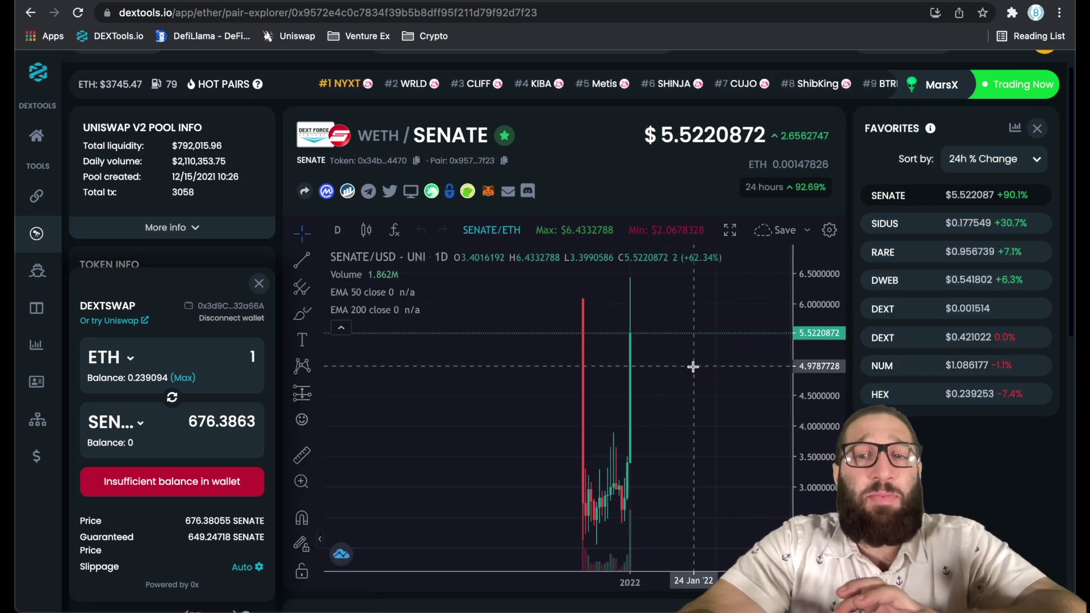
scroll(579, 165, down, 7)
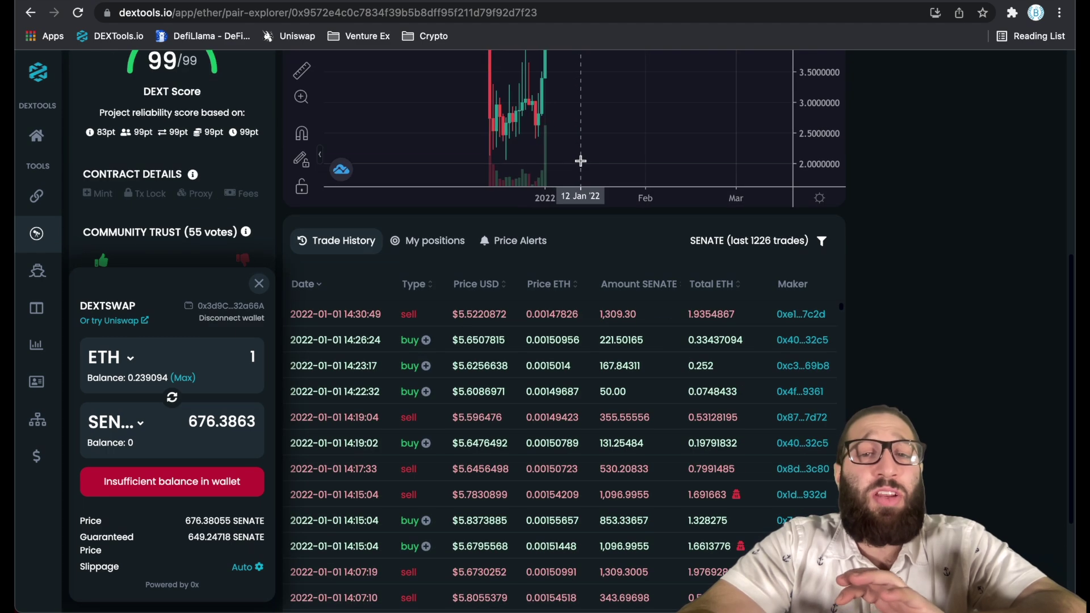
scroll(581, 161, down, 1)
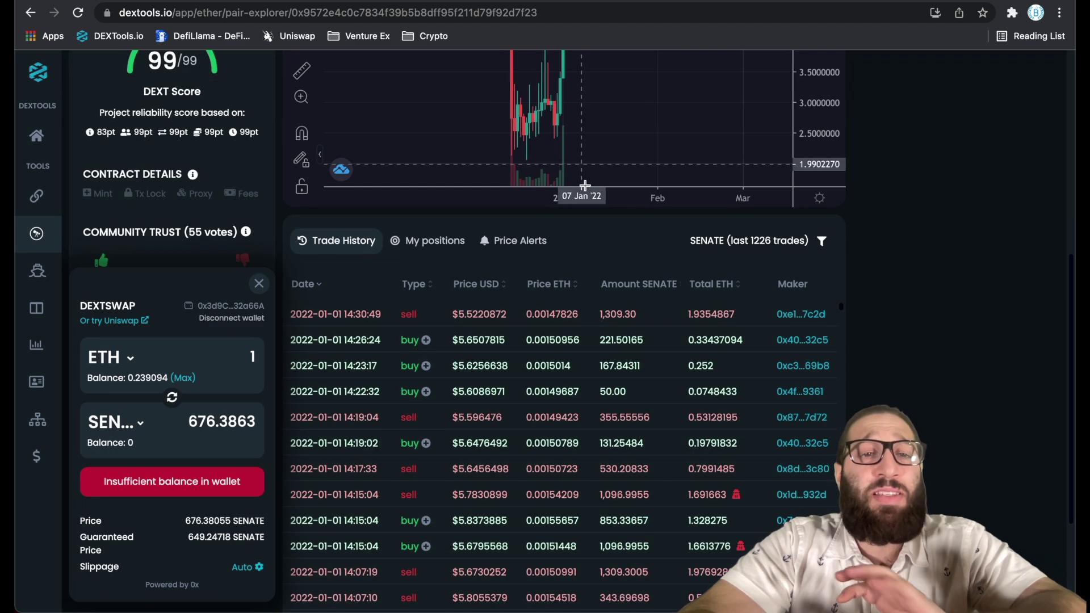
click(259, 284)
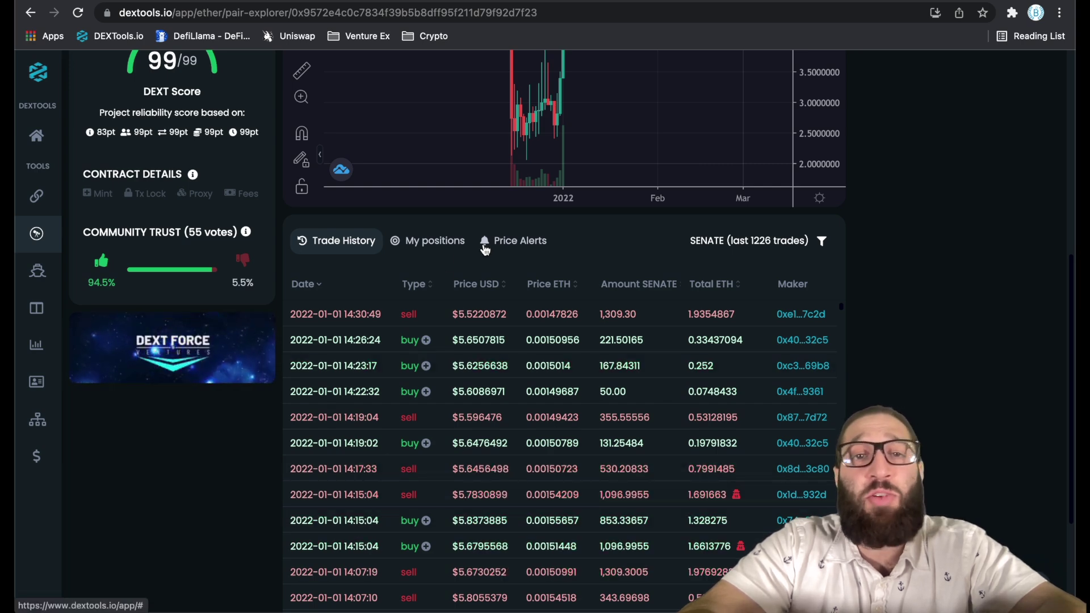
Turn on Browser Notifications in the Price Alerts configuration, then return to the DEXTboard.
click(503, 243)
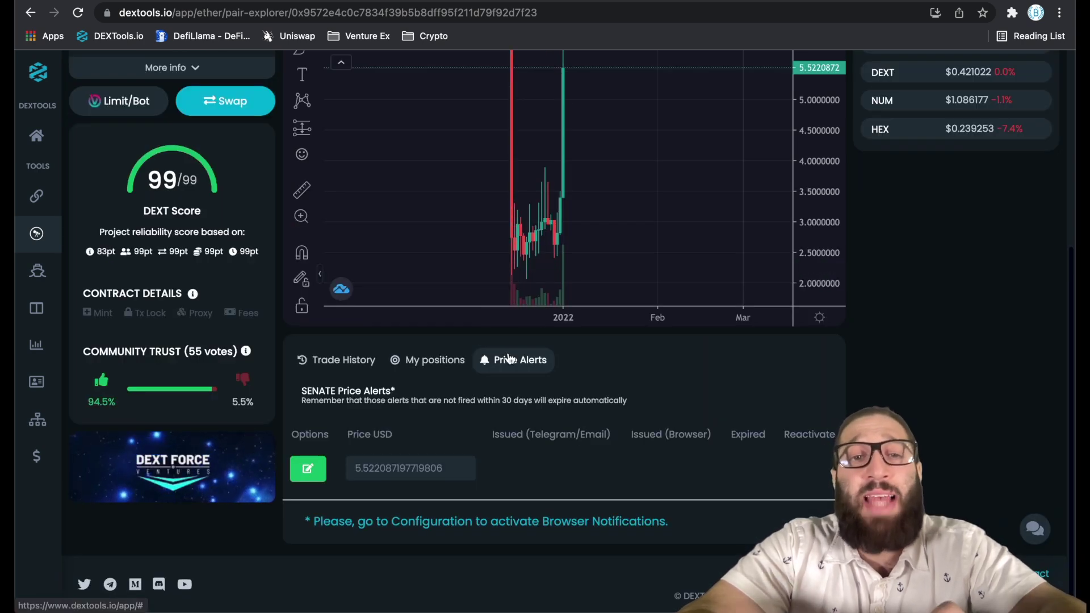
click(440, 468)
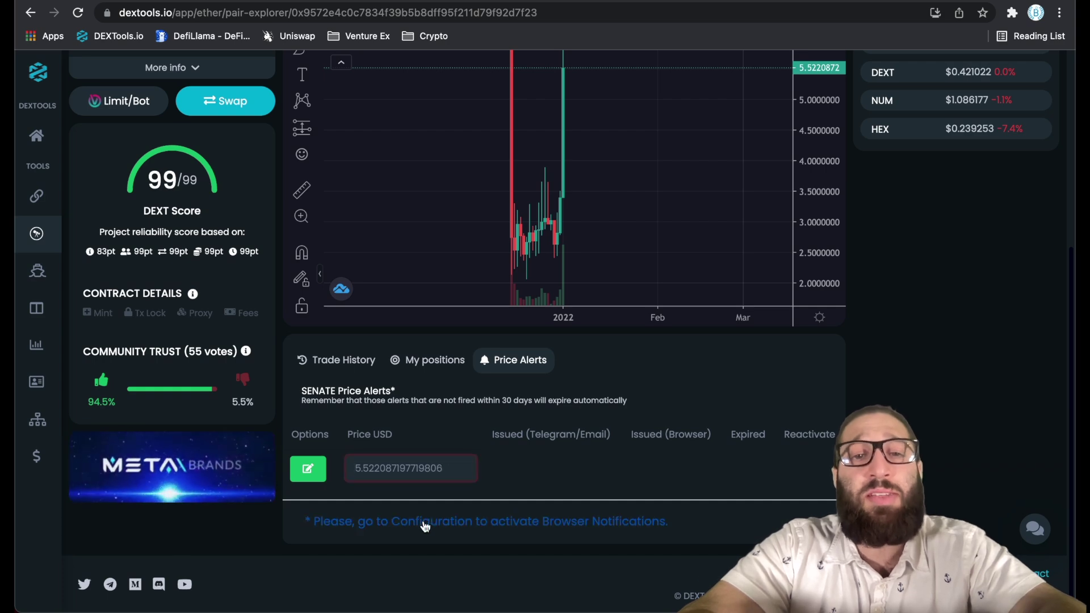
click(463, 531)
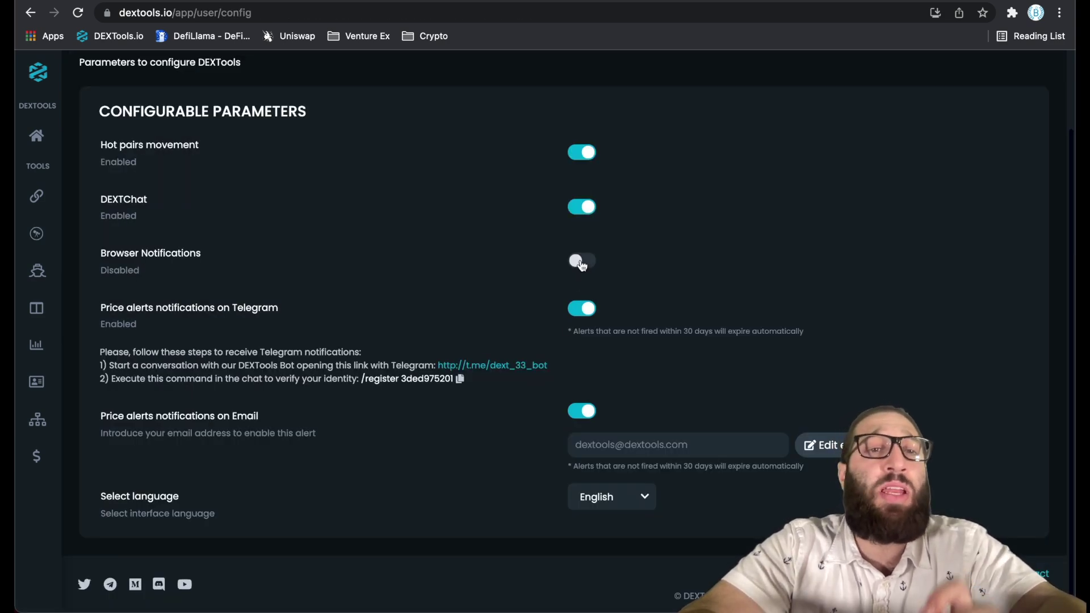
click(582, 262)
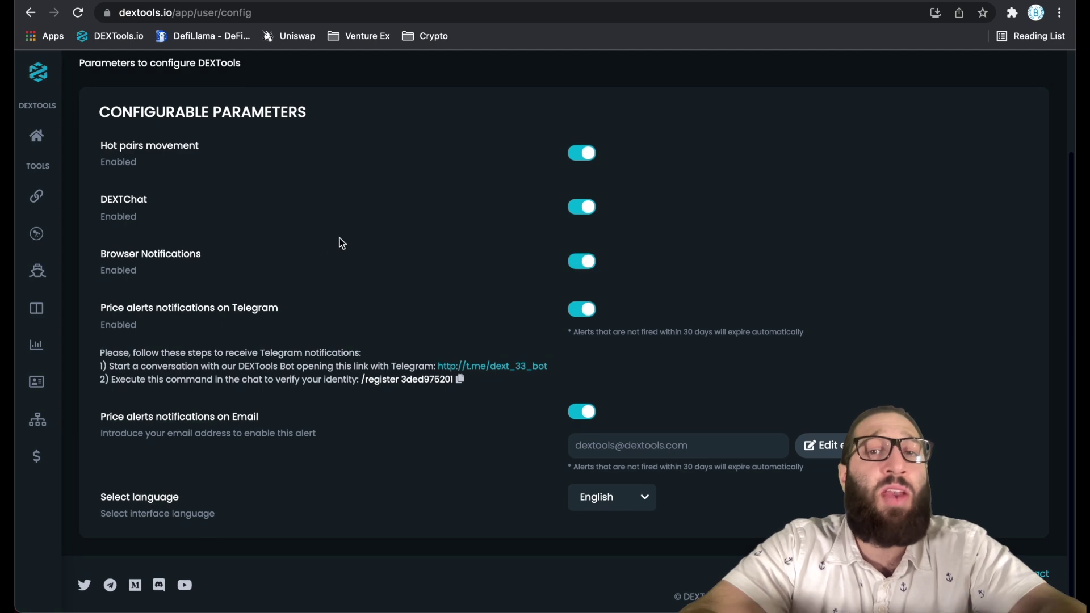
click(53, 134)
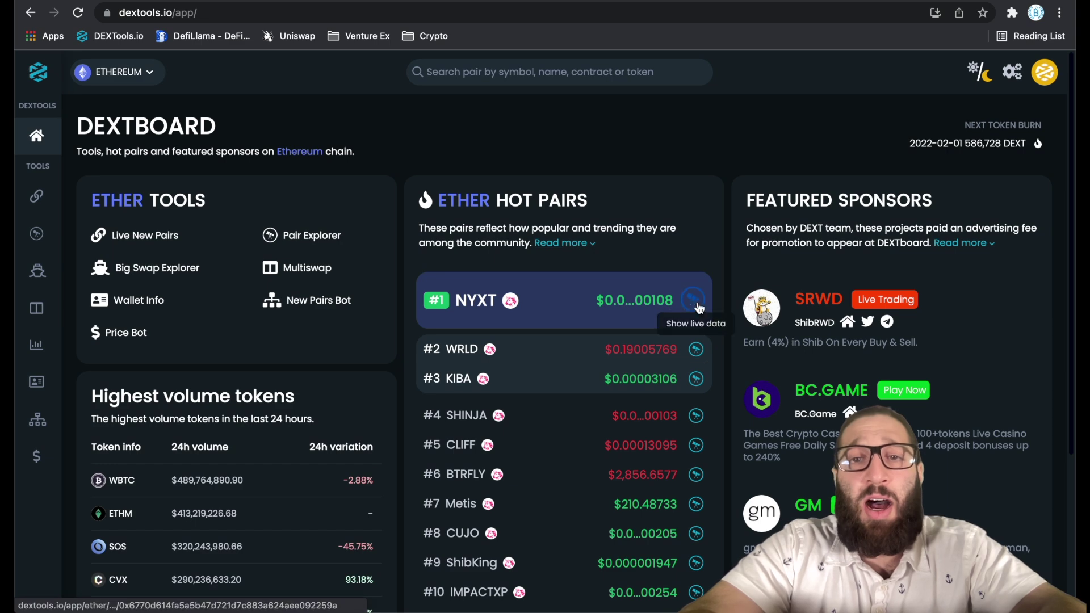
Open the WETH/NYXT pair explorer from Ether Hot Pairs and rescale the chart's price axis.
click(694, 300)
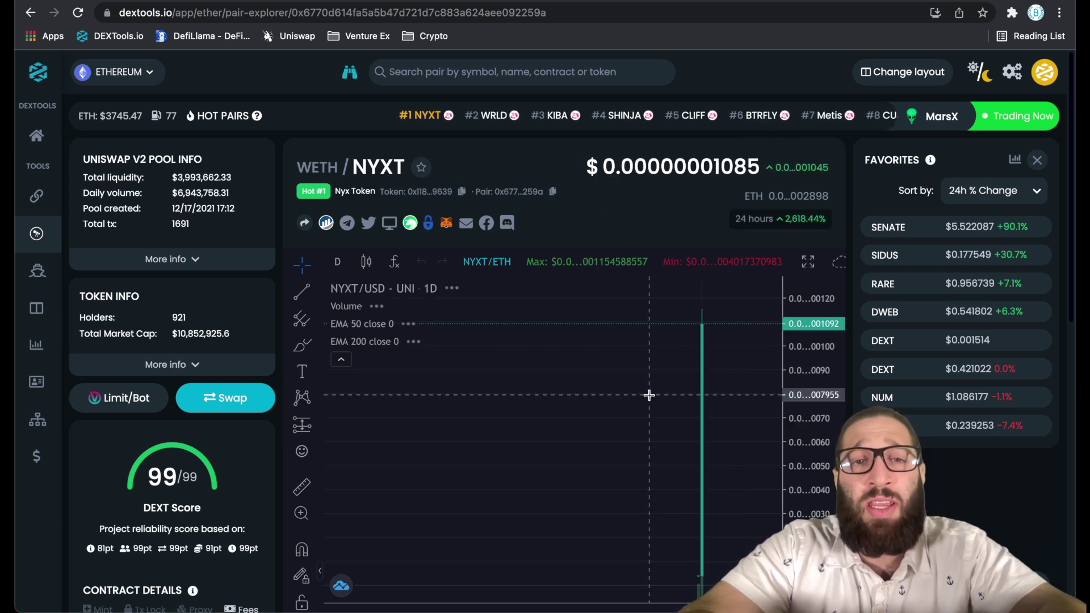
drag(825, 348, 819, 484)
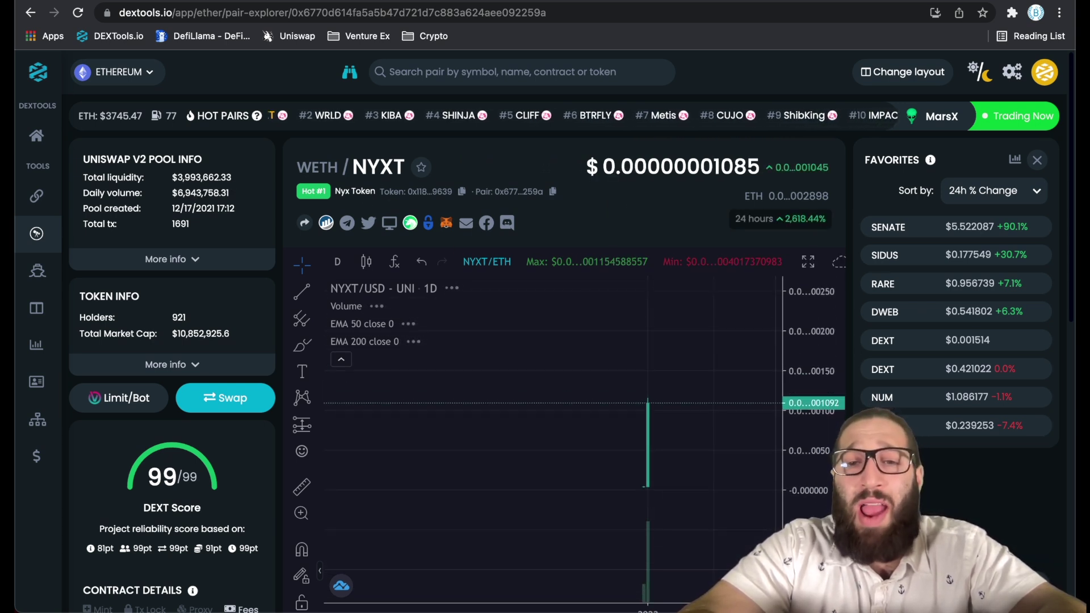
scroll(666, 481, up, 3)
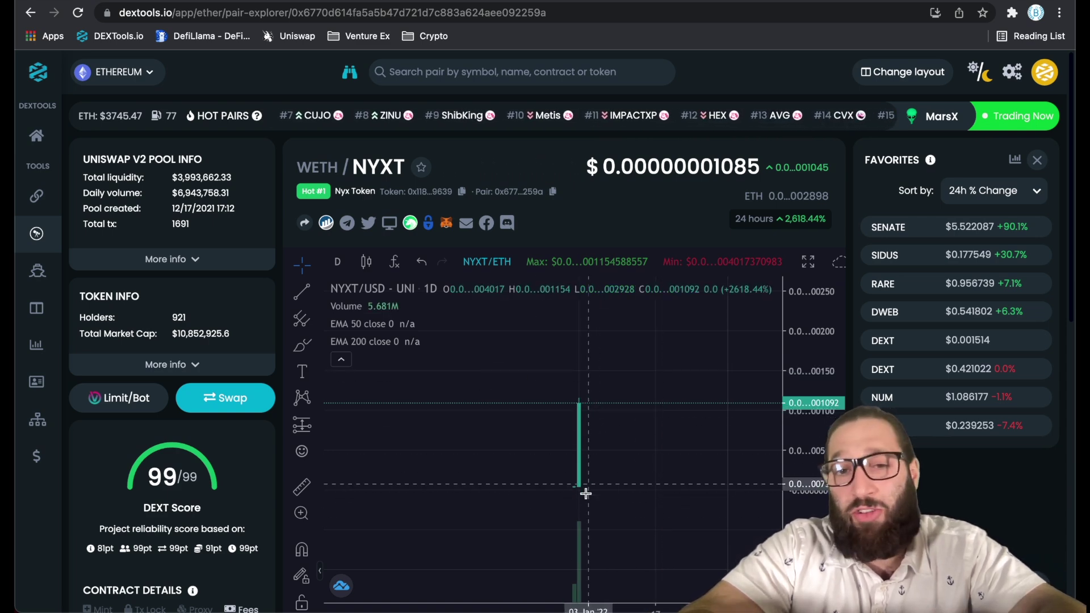
scroll(652, 204, down, 2)
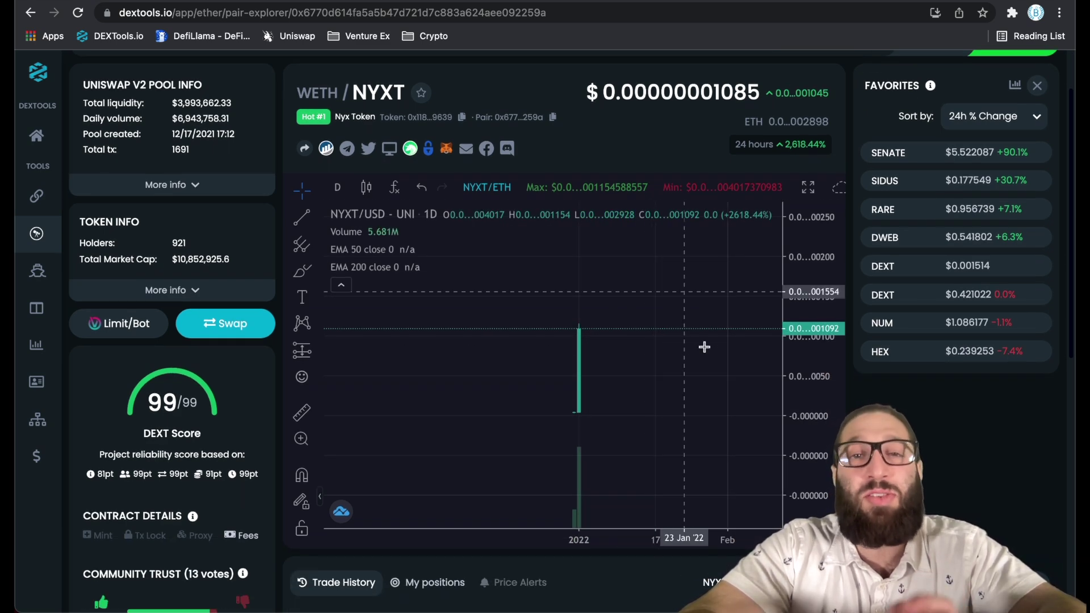
scroll(565, 329, down, 1)
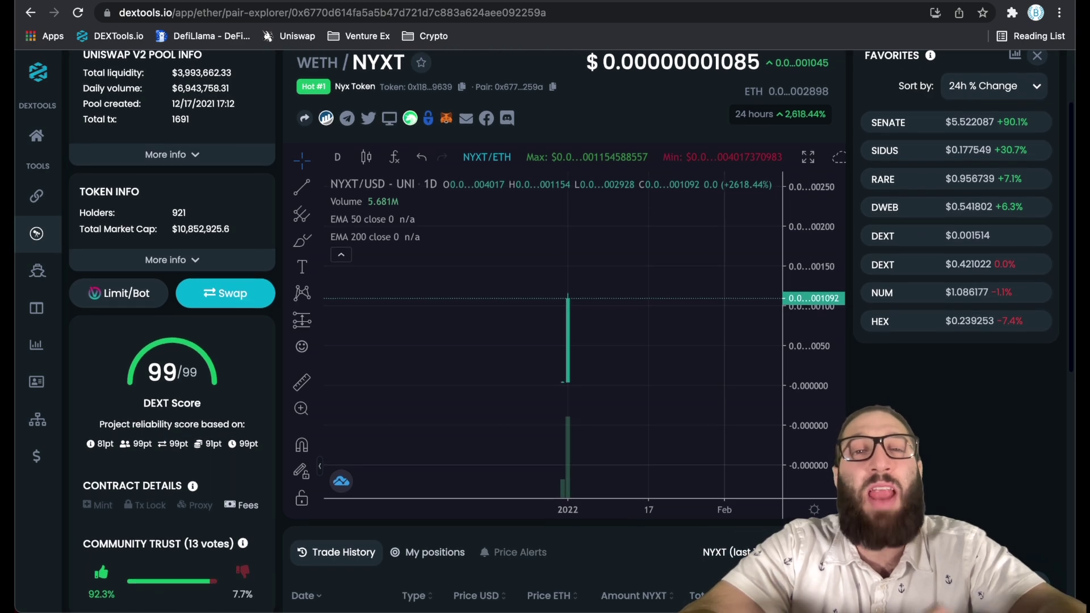
scroll(565, 330, down, 2)
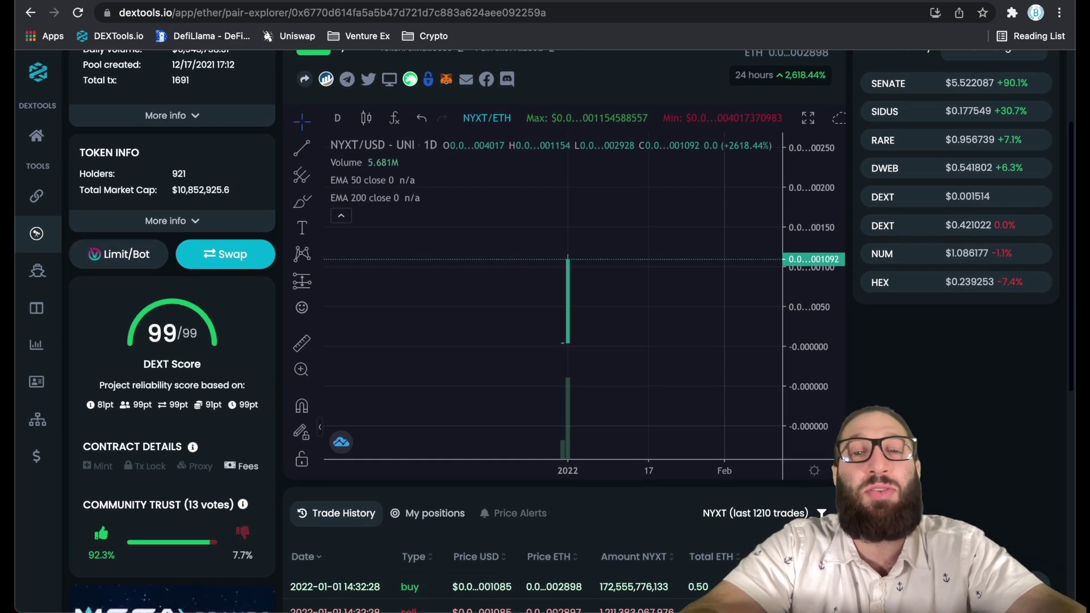
scroll(565, 330, down, 1)
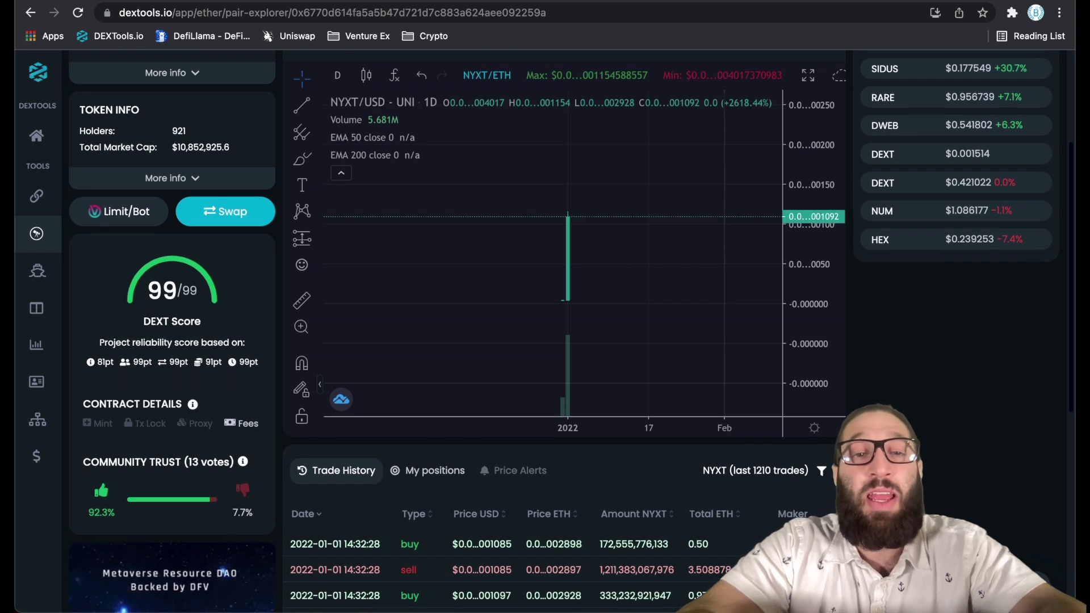
scroll(523, 401, down, 3)
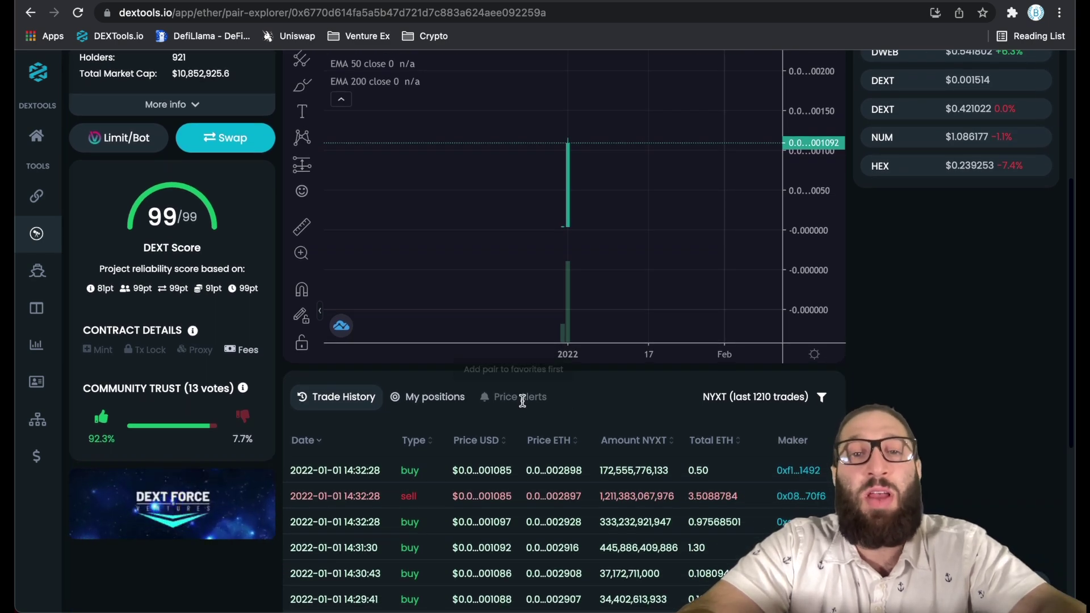
scroll(525, 397, up, 10)
Star WETH/NYXT to add NYXT to the Favorites list.
click(421, 167)
scroll(531, 307, down, 3)
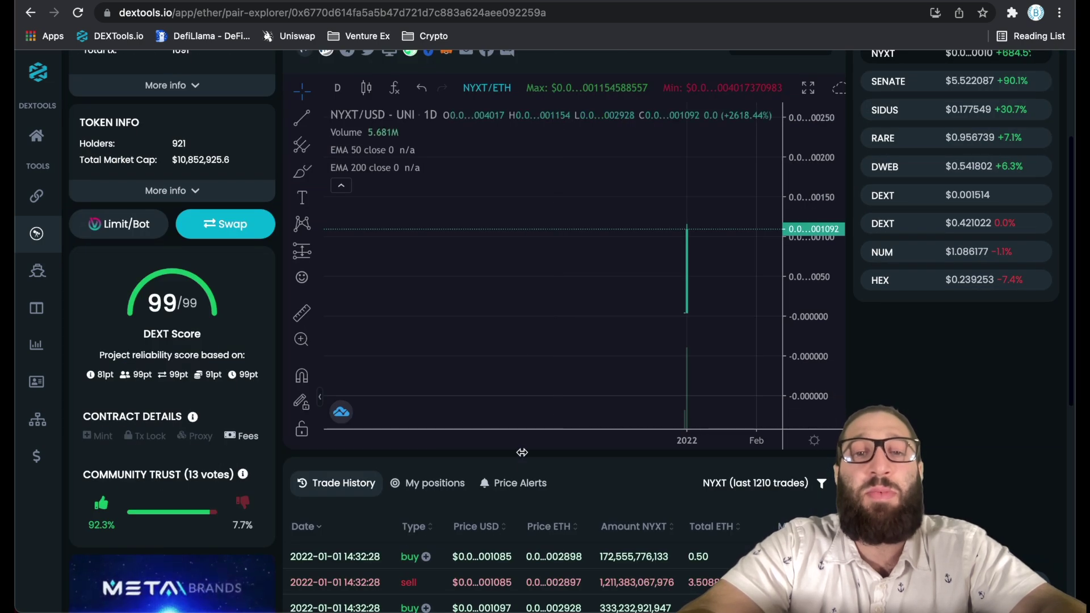
scroll(653, 295, up, 2)
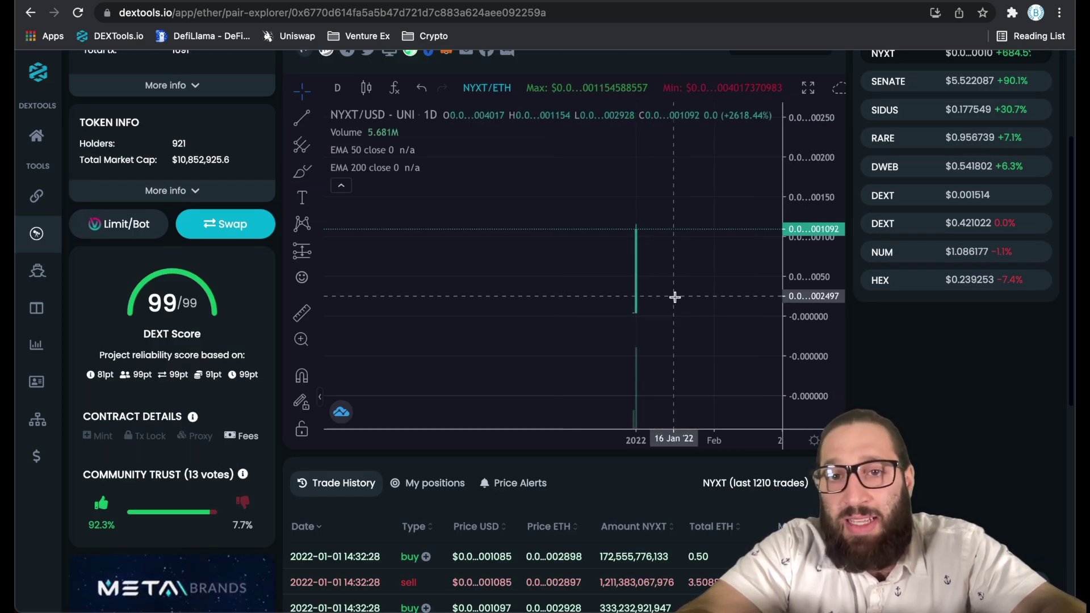
scroll(931, 327, up, 1)
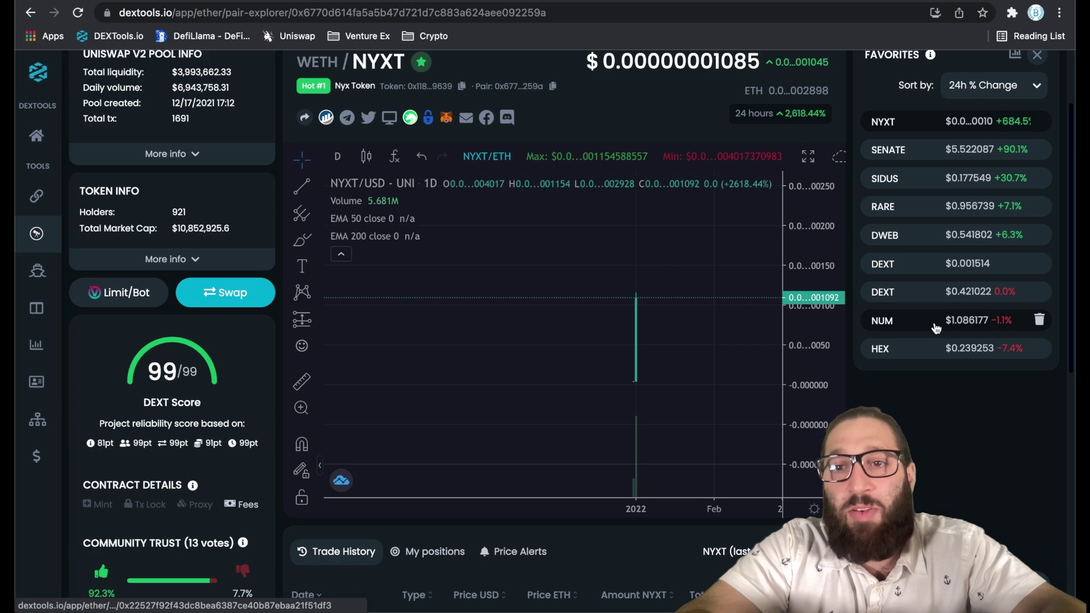
Open USDC/NUM from Favorites and save a NUM price alert at $0.74 USD.
click(935, 328)
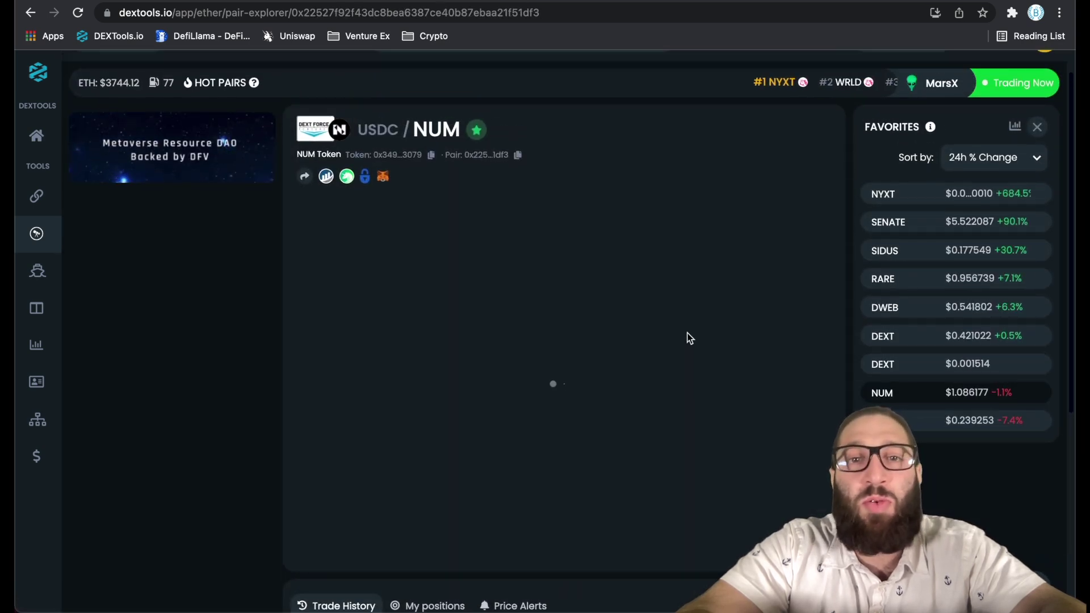
scroll(687, 333, down, 1)
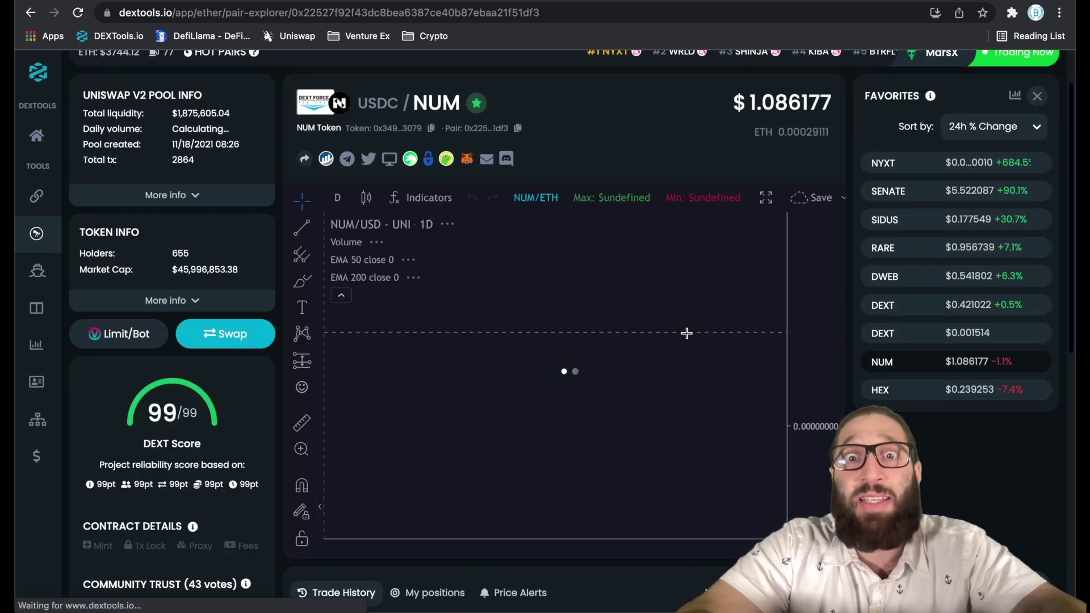
scroll(645, 166, down, 1)
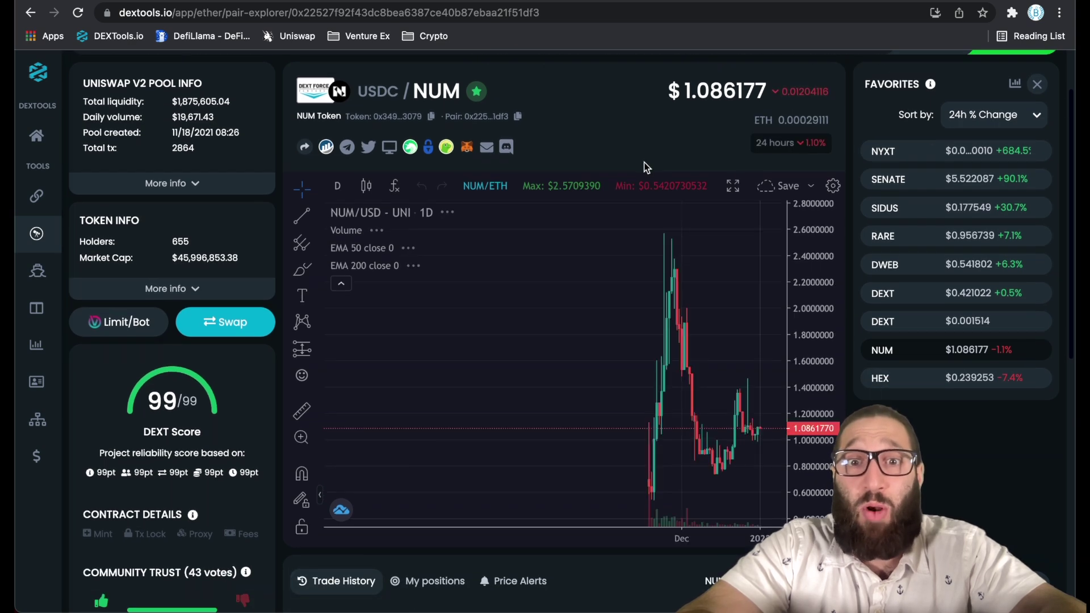
scroll(645, 166, down, 5)
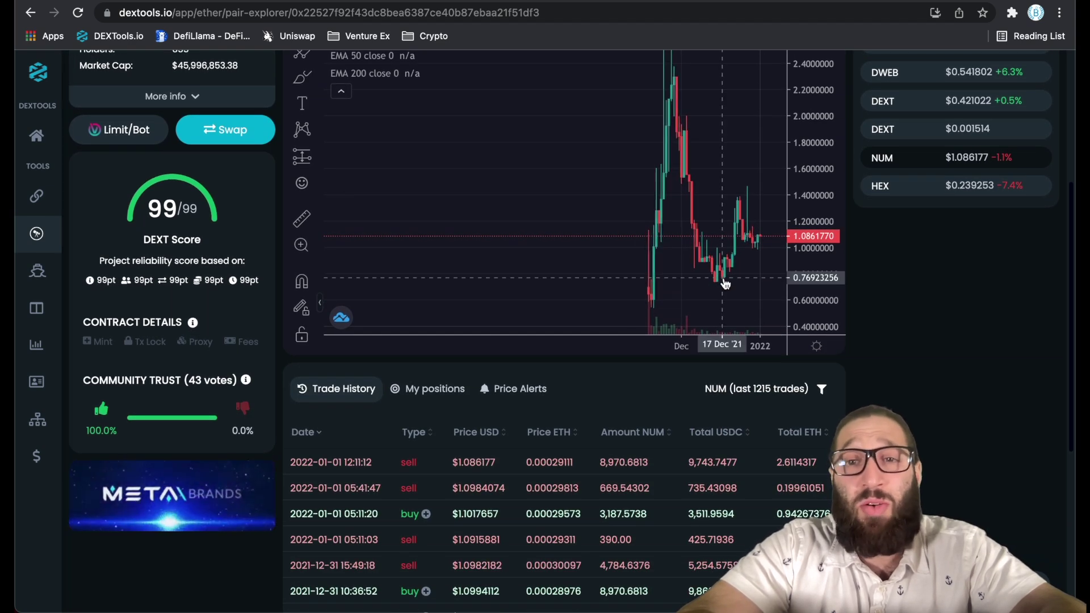
drag(725, 284, 707, 290)
scroll(707, 289, right, 5)
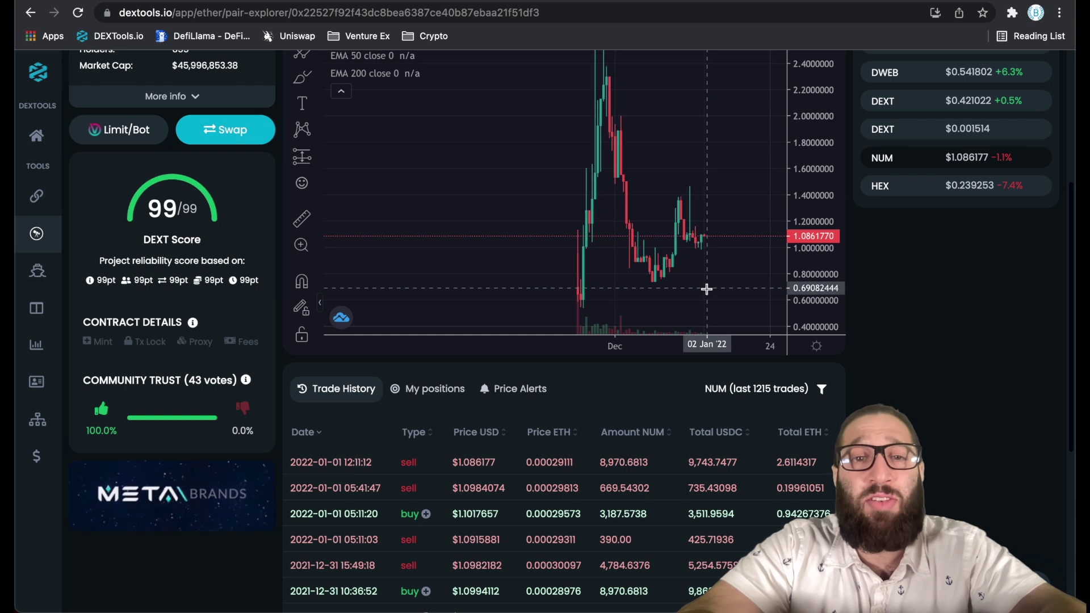
click(518, 391)
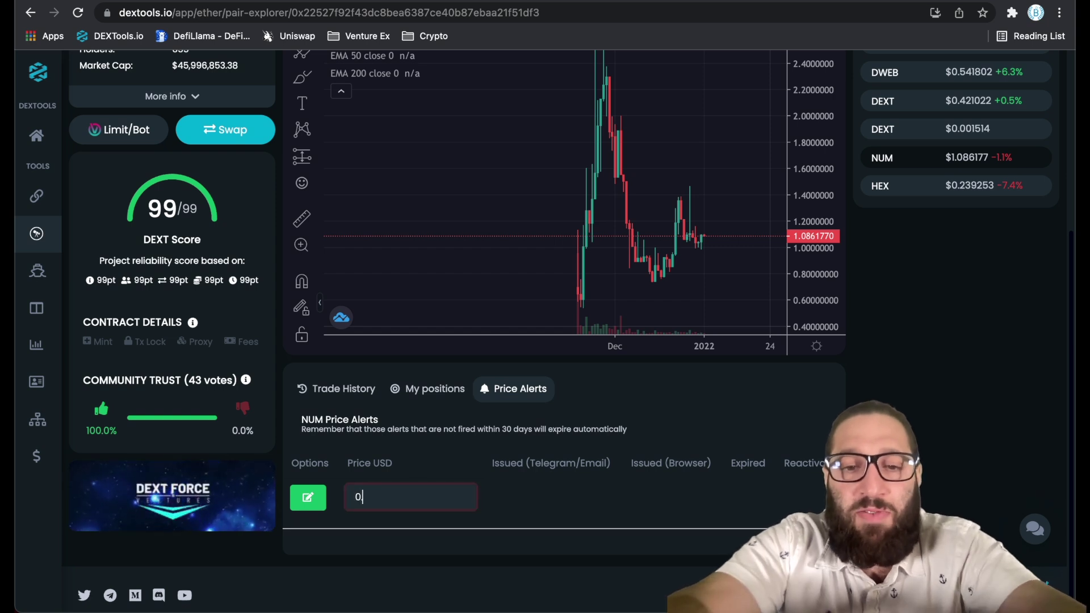
click(309, 499)
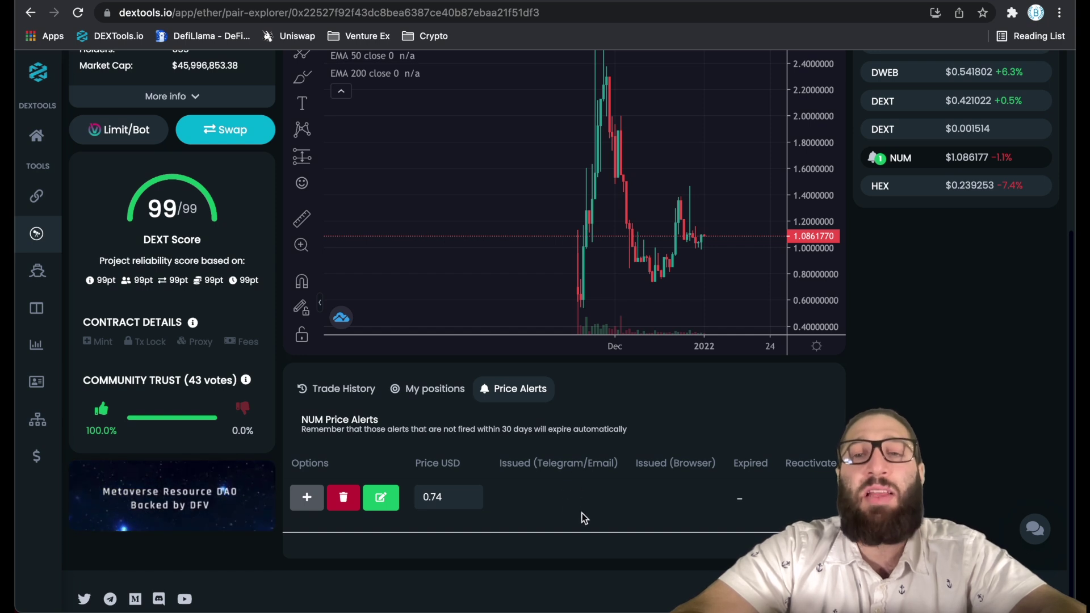
Open the Big Swap Explorer and enter 750000 as the minimum USD swap amount.
scroll(582, 496, up, 1)
mouse_move(37, 408)
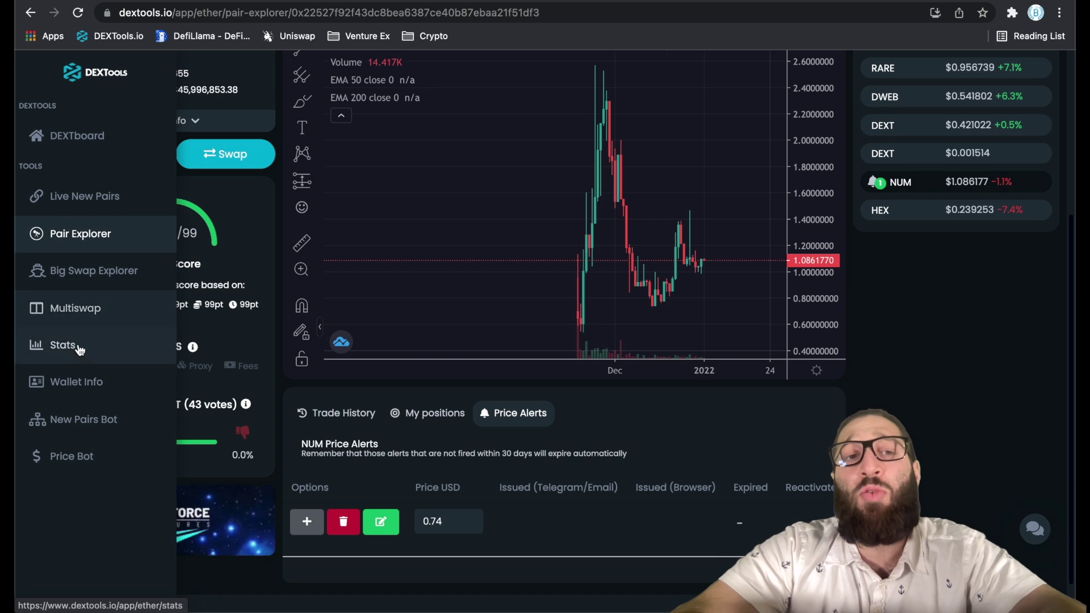
click(85, 286)
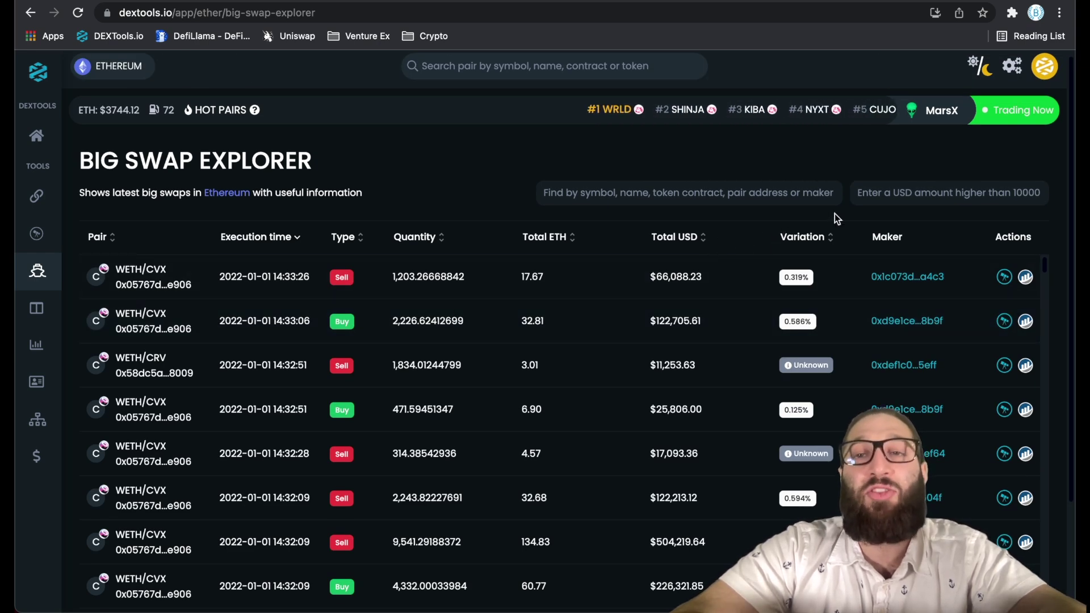
click(877, 200)
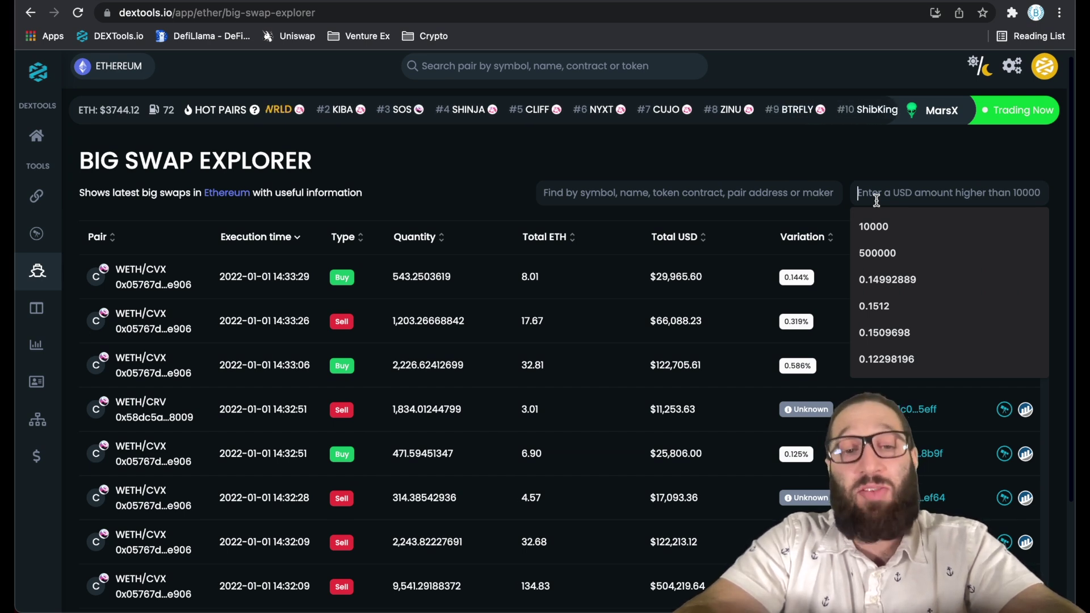
text(7)
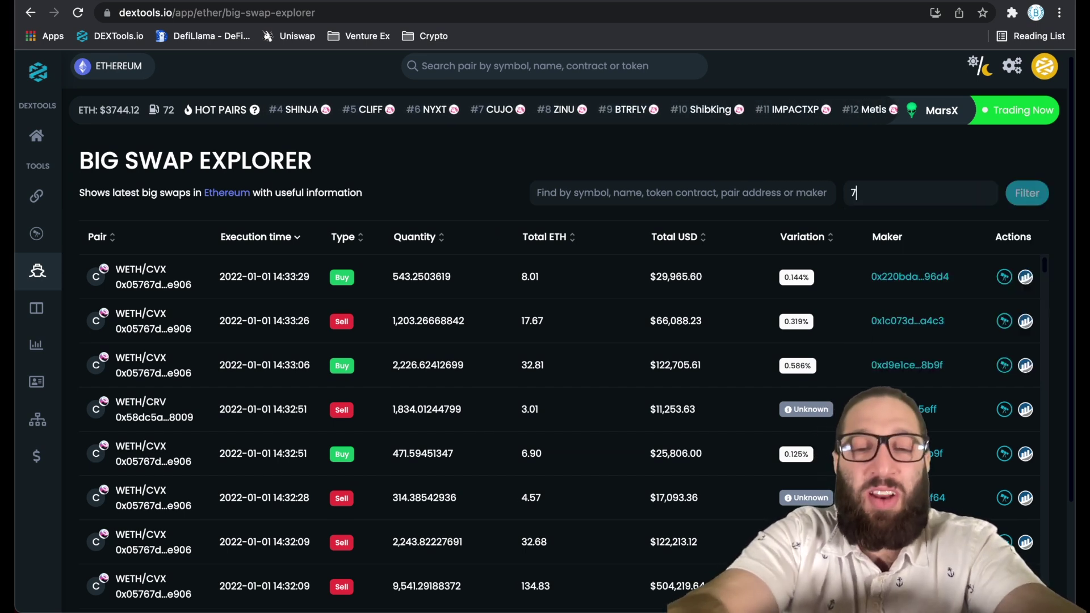
text(5000)
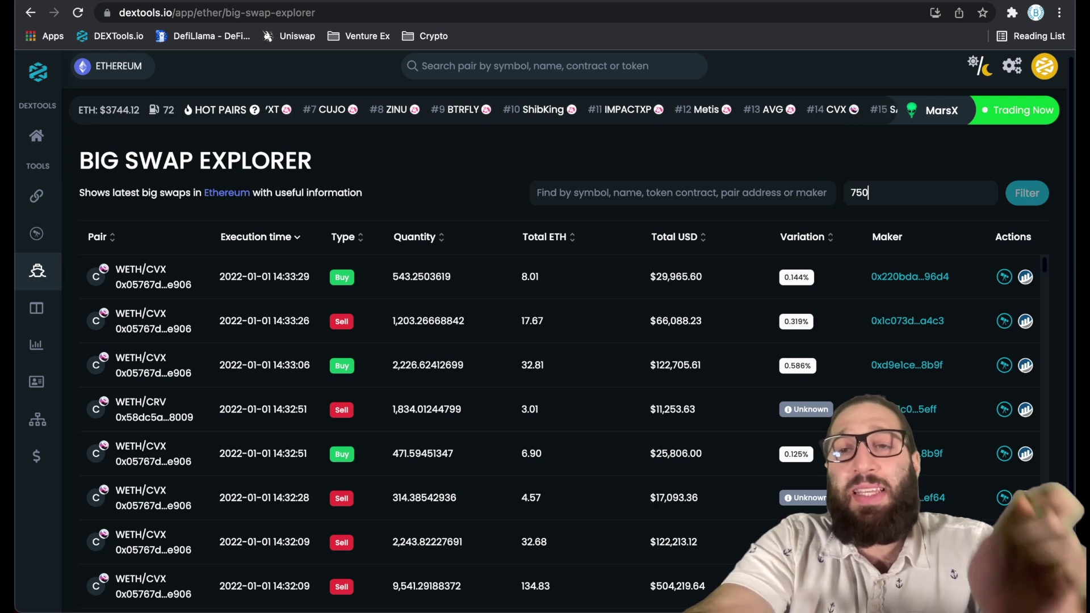
text(0)
Apply the 750000 filter and review swaps above $750,000, led by a $1,246,458.15 WETH/KP3R buy.
click(1045, 192)
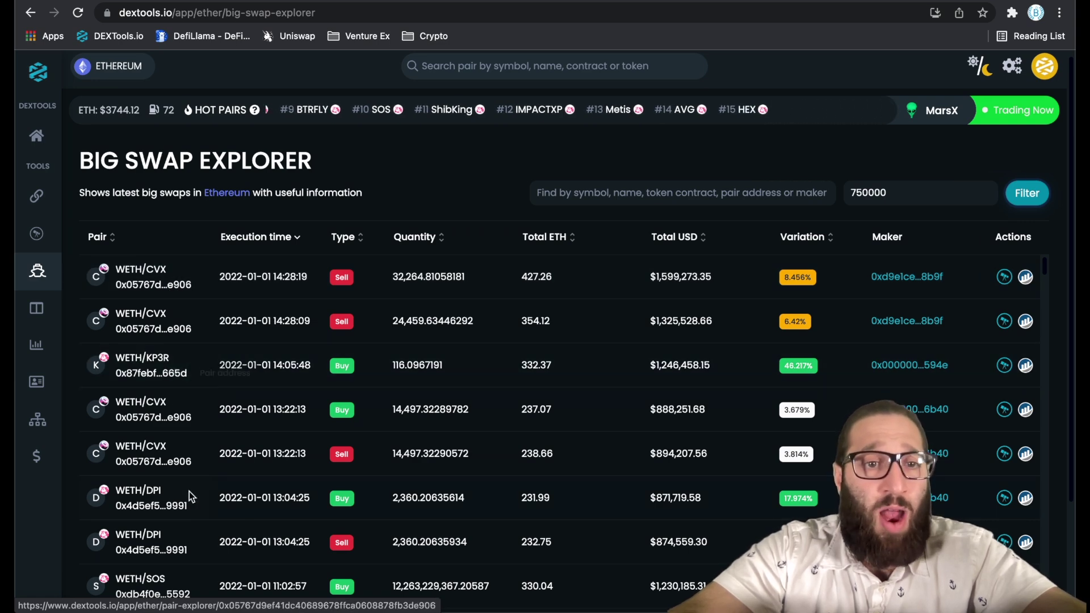
scroll(179, 520, down, 2)
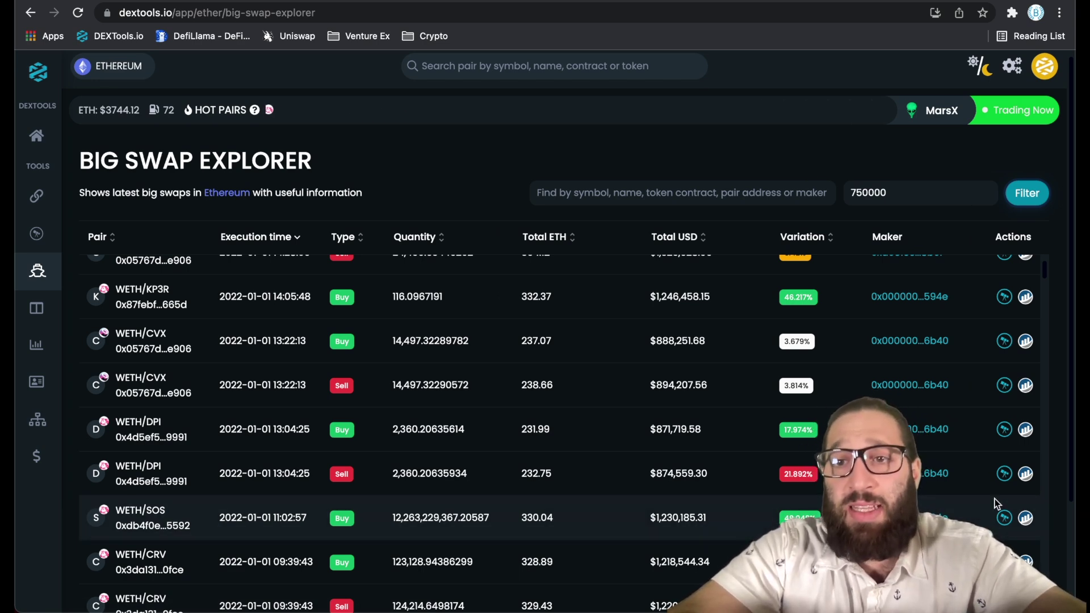
scroll(998, 504, up, 2)
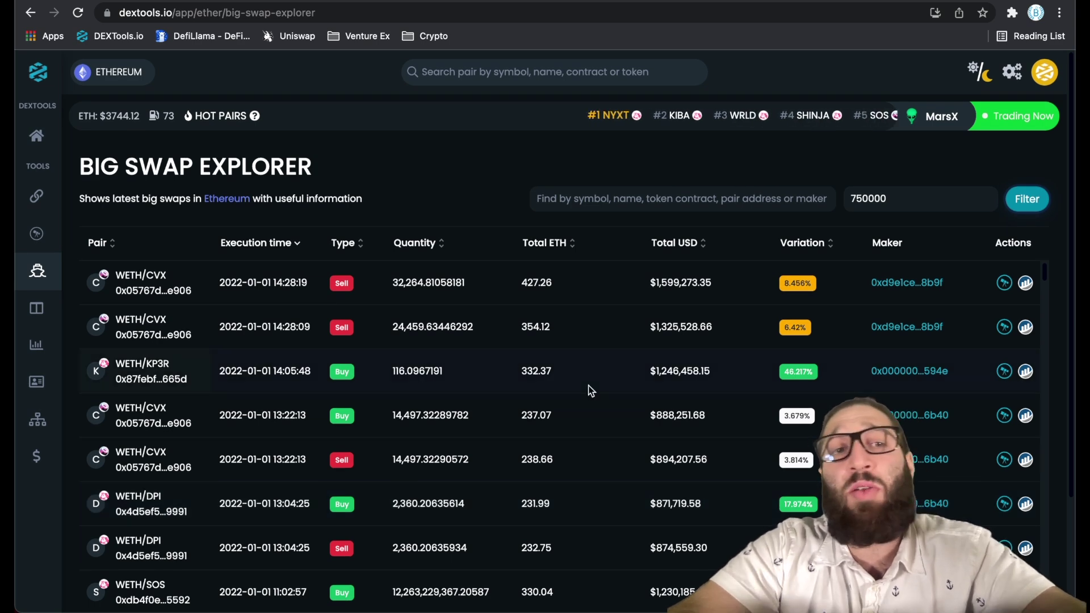
scroll(260, 443, down, 2)
mouse_move(40, 309)
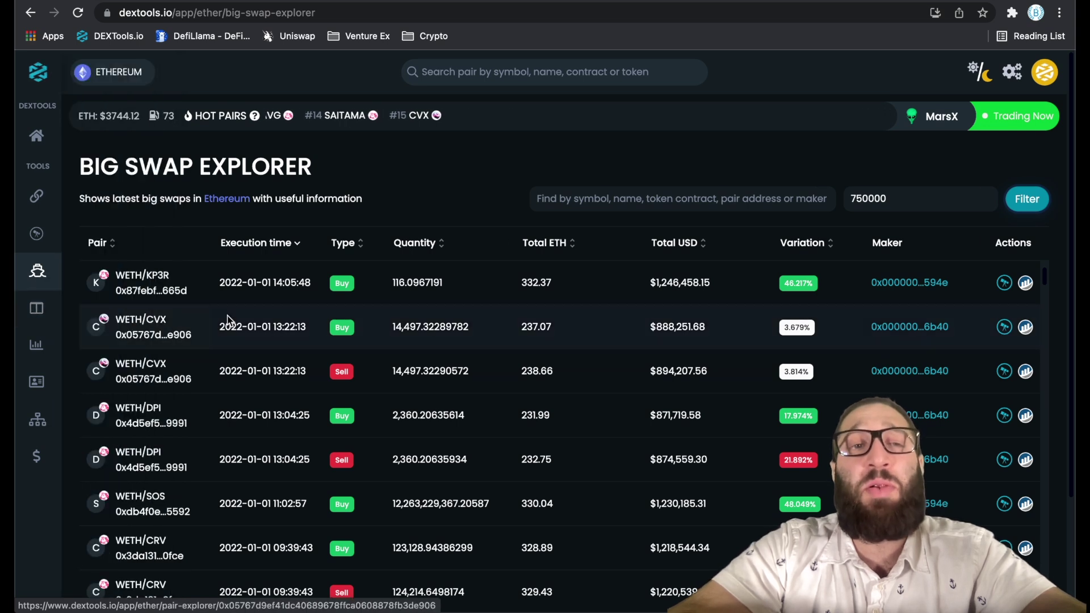
Change the minimum amount to 1000000 and review the million-dollar-plus swaps.
double_click(861, 189)
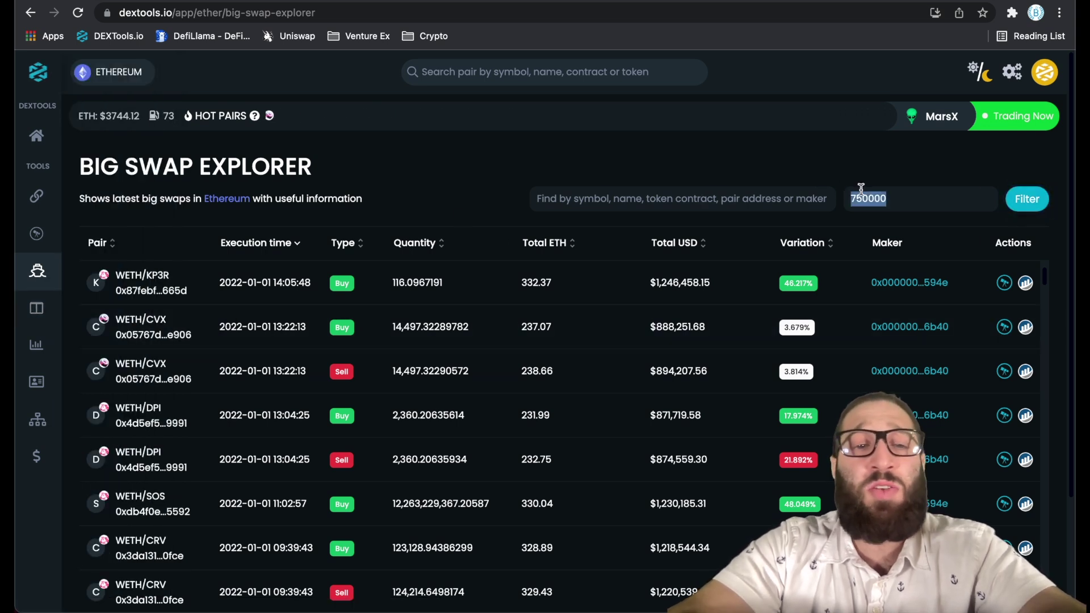
text(1000000)
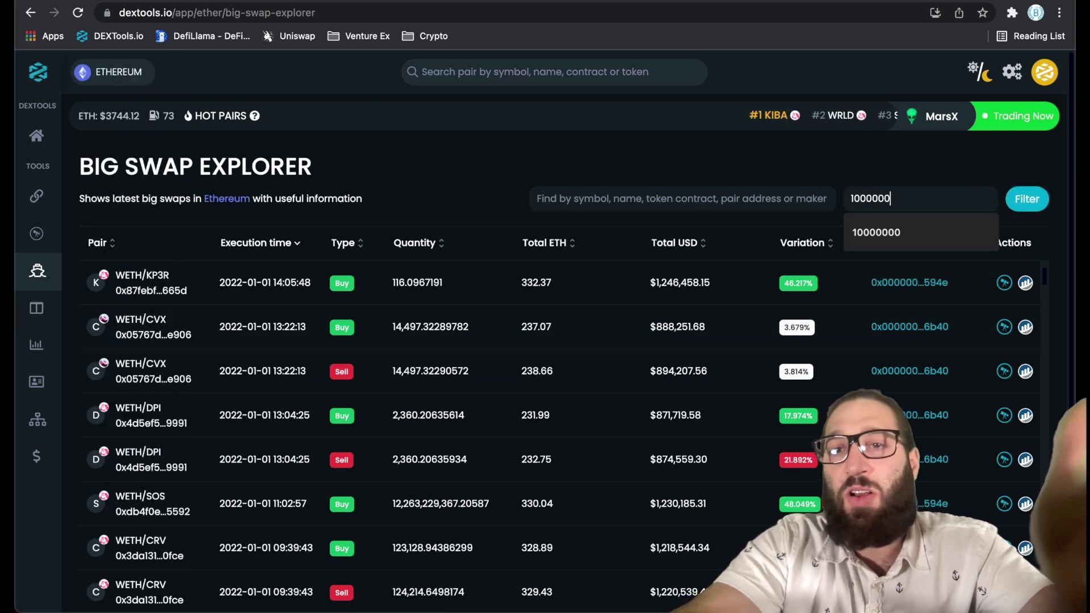
key(Return)
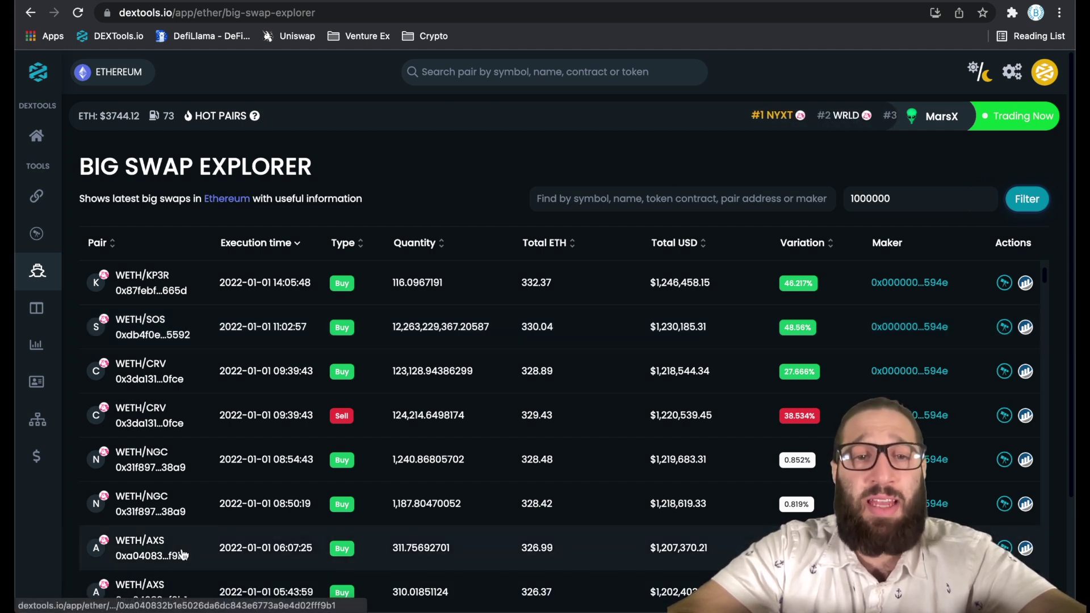
scroll(221, 511, down, 8)
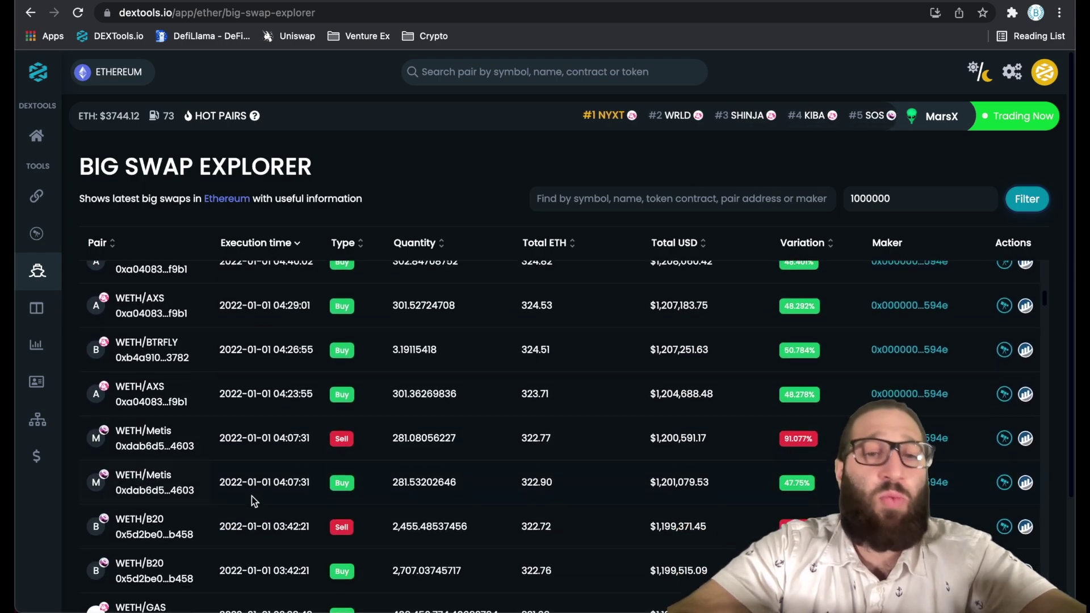
scroll(252, 496, down, 15)
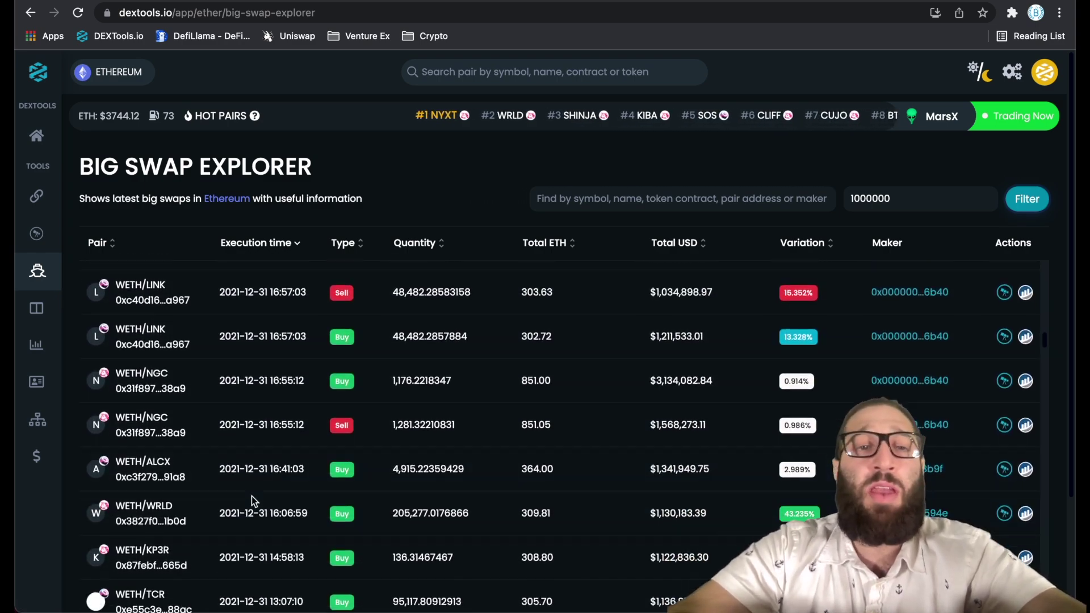
scroll(252, 501, down, 5)
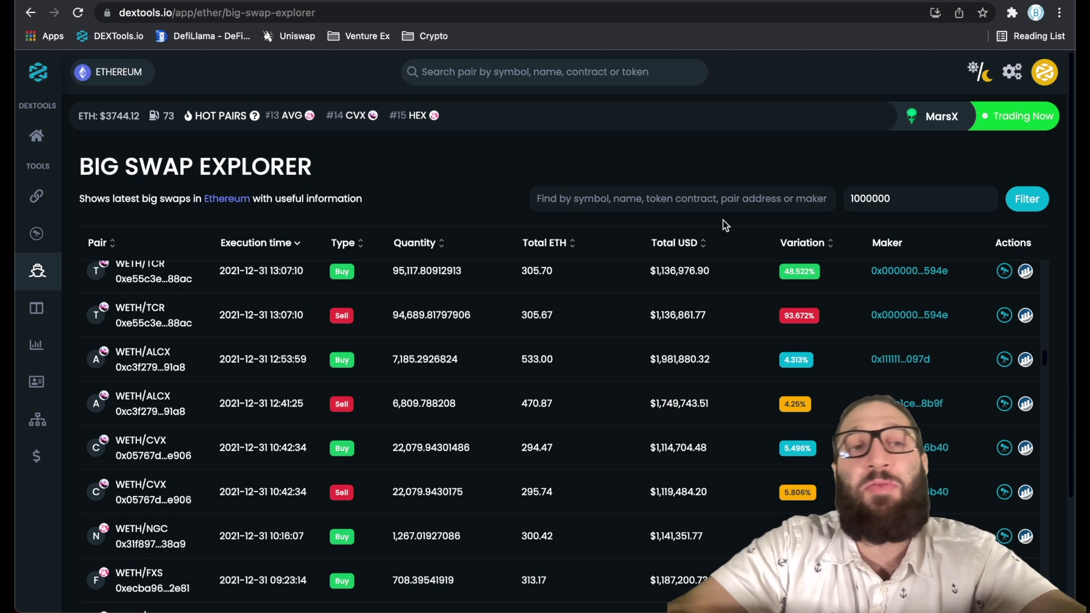
mouse_move(34, 349)
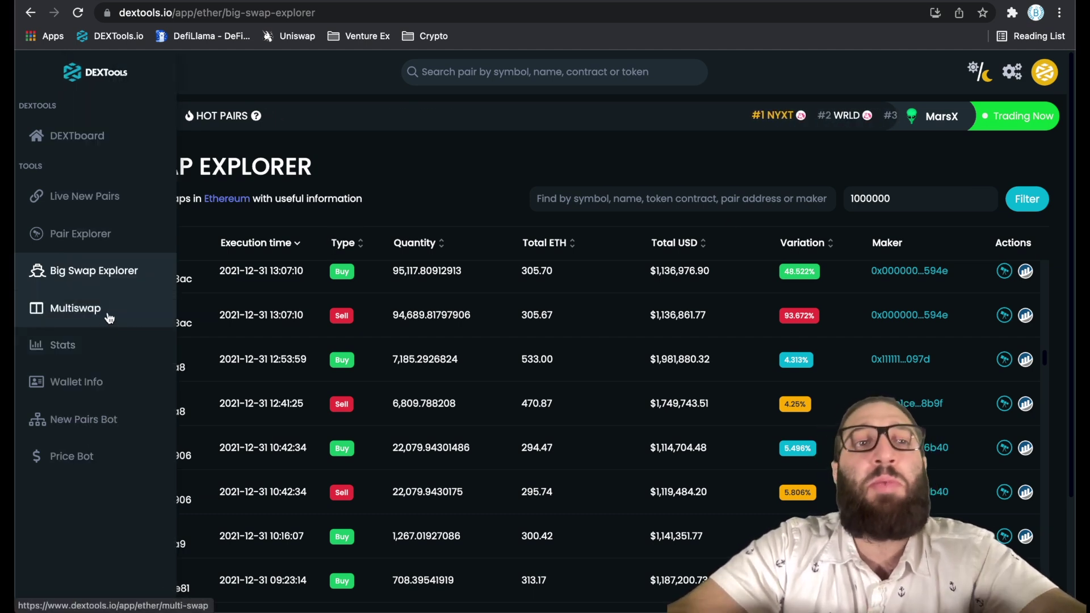
Open Multiswap and add SIDUS and NUM swap boxes.
click(108, 319)
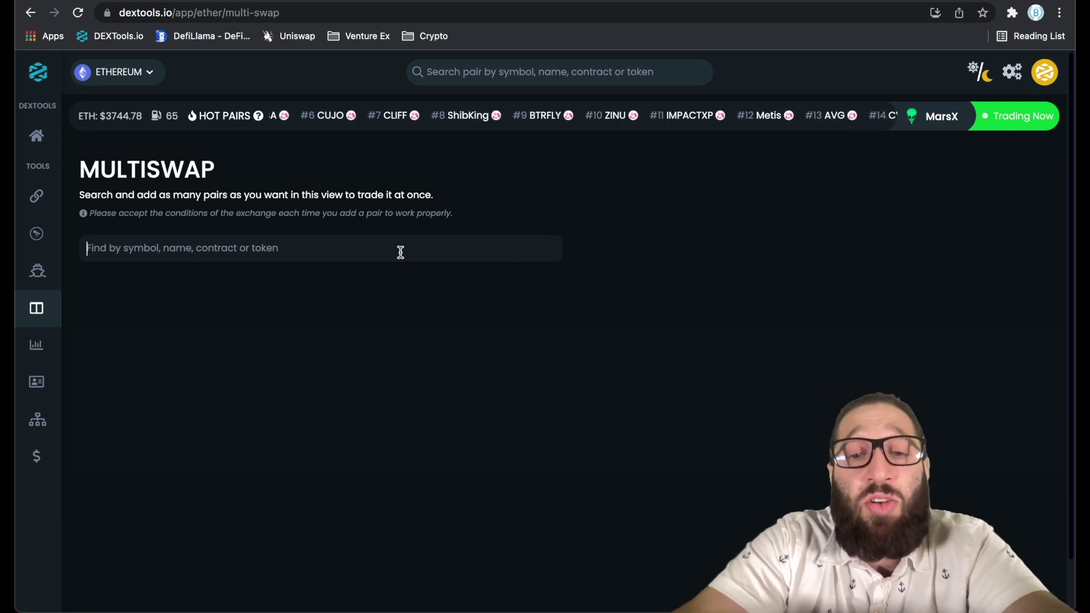
text(sidus)
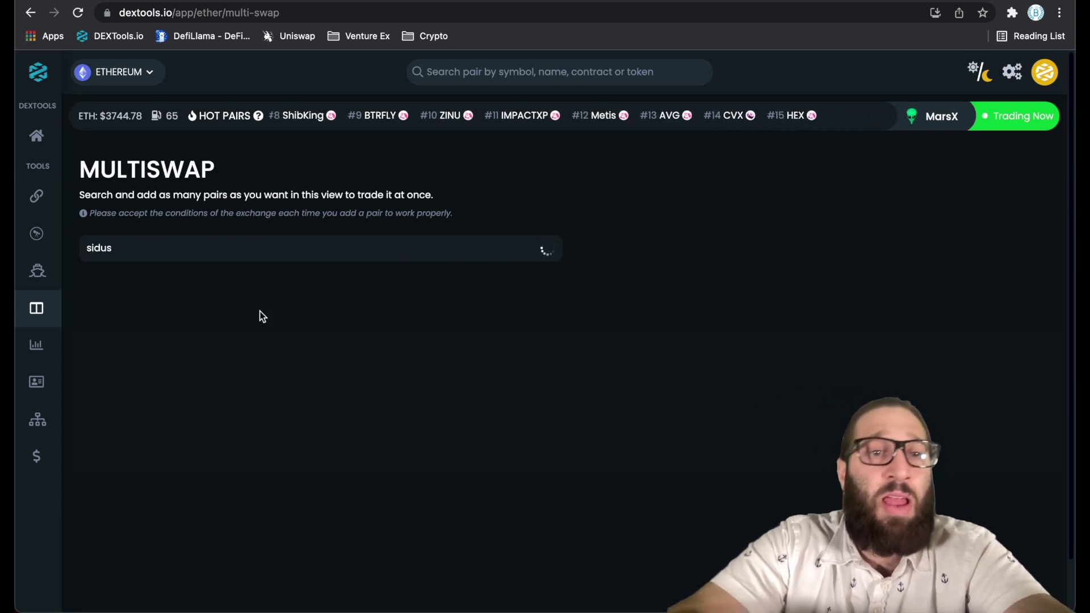
click(244, 307)
click(233, 248)
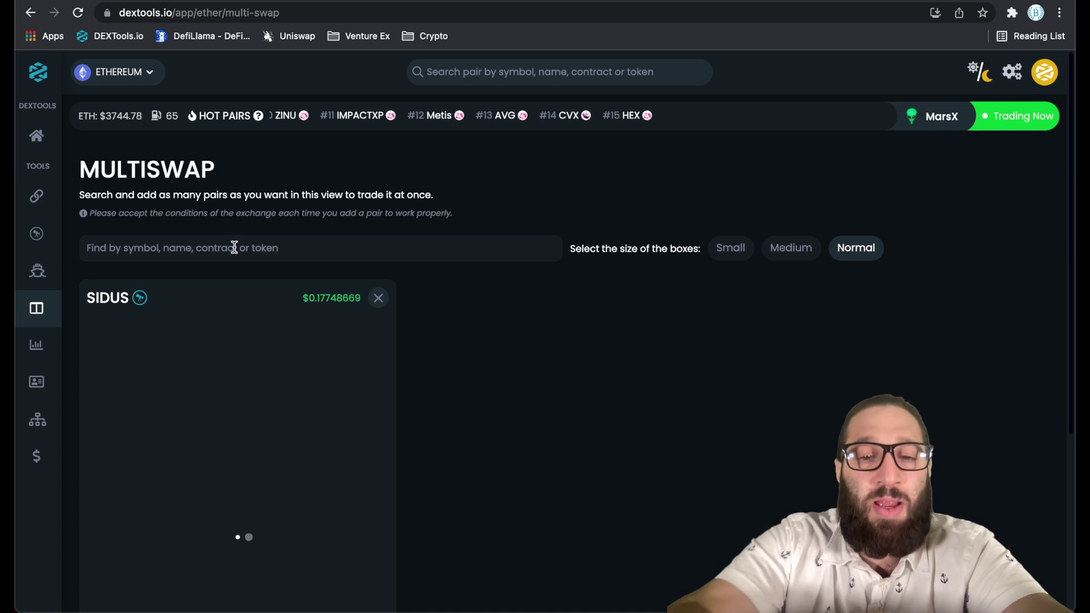
text(num)
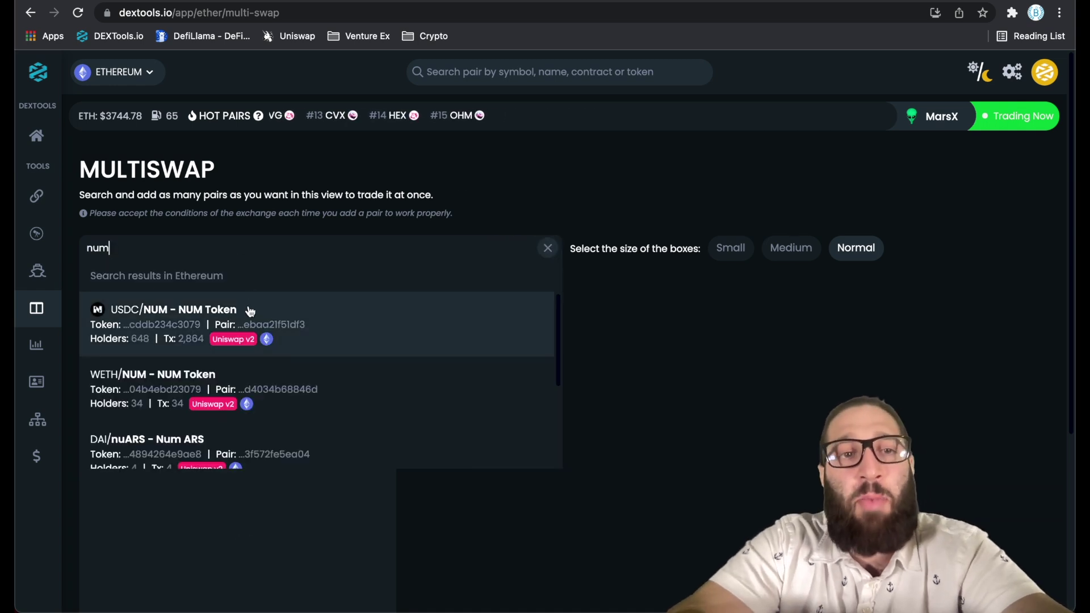
click(254, 318)
Add the WETH/RUNE pair as a third swap box.
click(271, 249)
scroll(331, 247, down, 3)
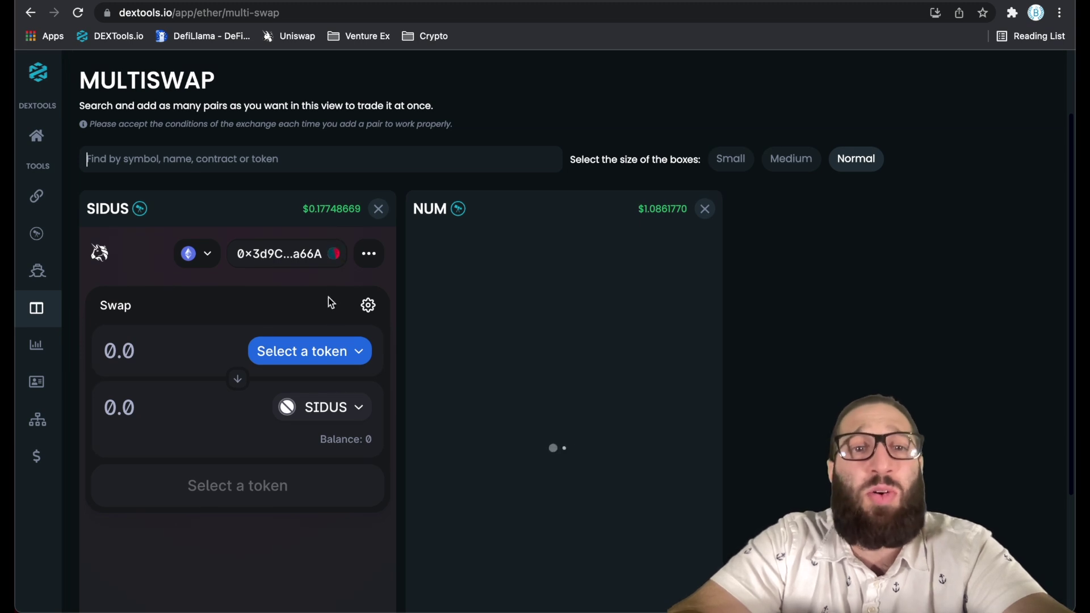
text(eth)
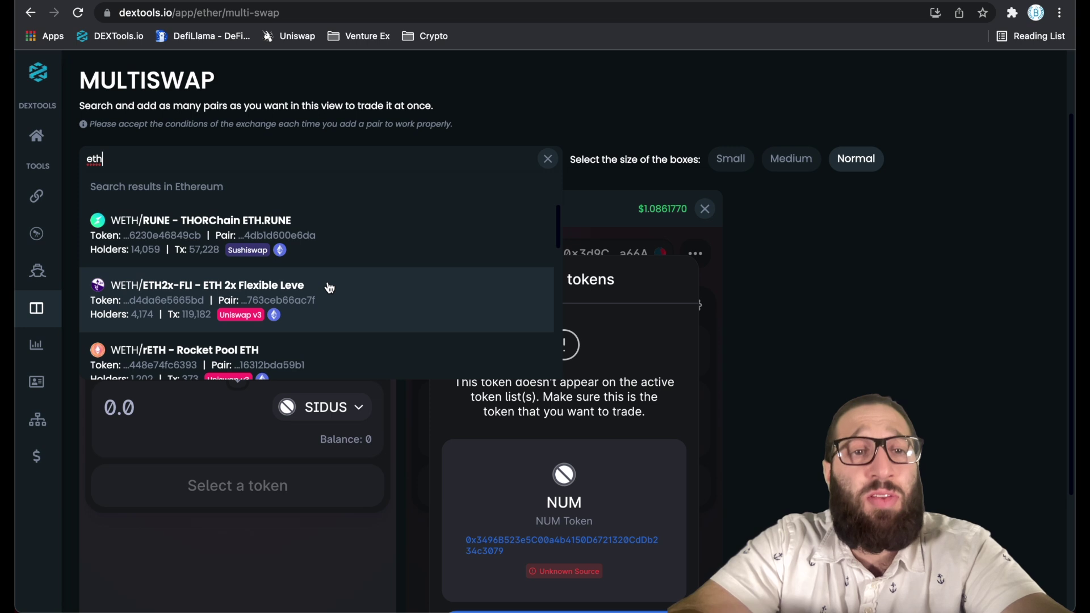
click(312, 236)
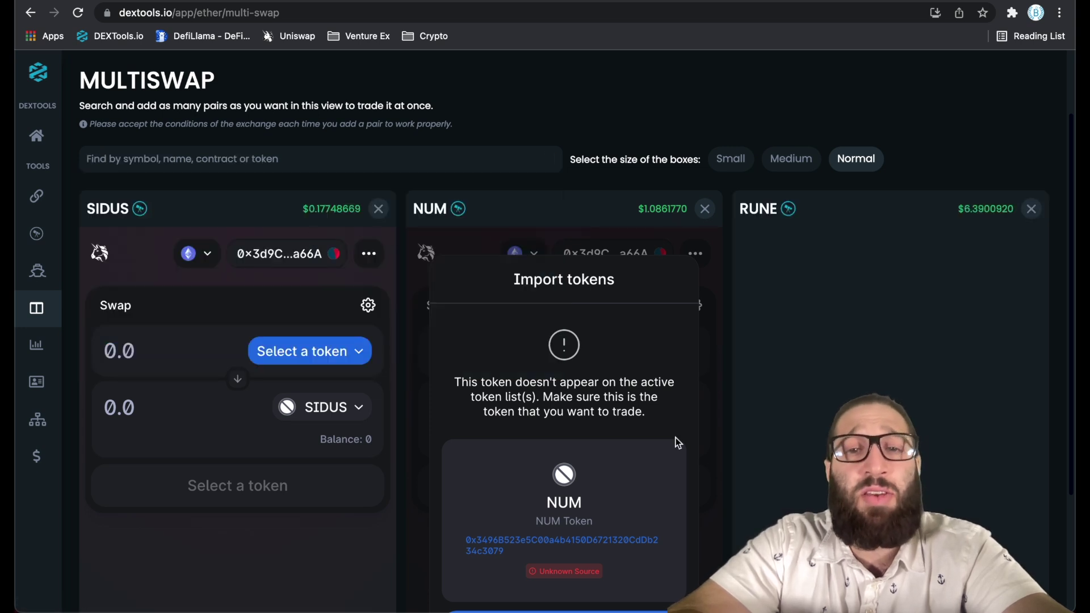
scroll(725, 452, down, 2)
Import the NUM token from its box's Import tokens dialog.
click(648, 585)
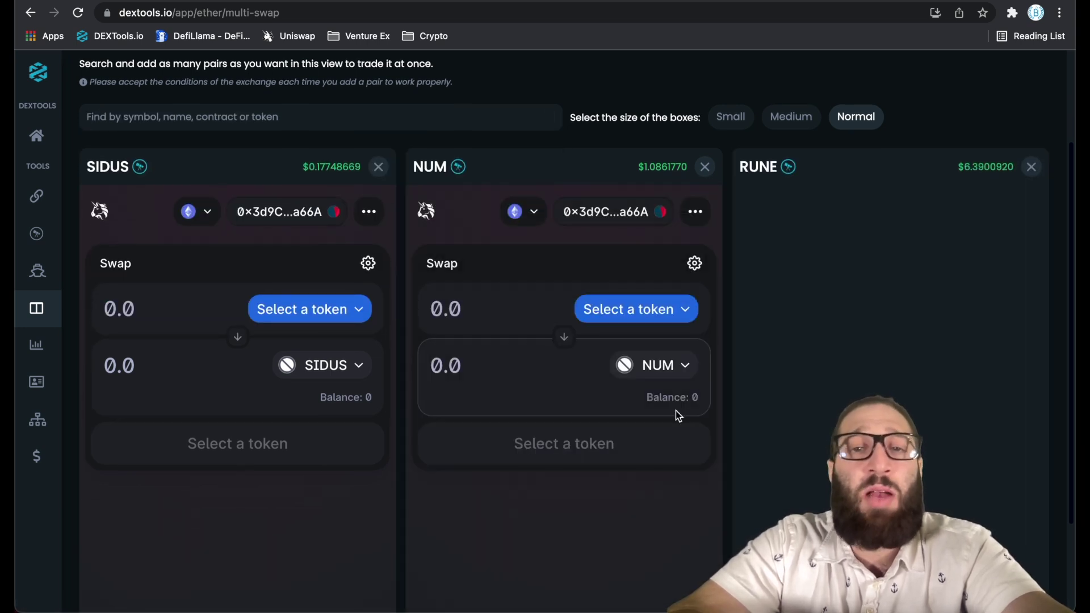
scroll(686, 348, up, 4)
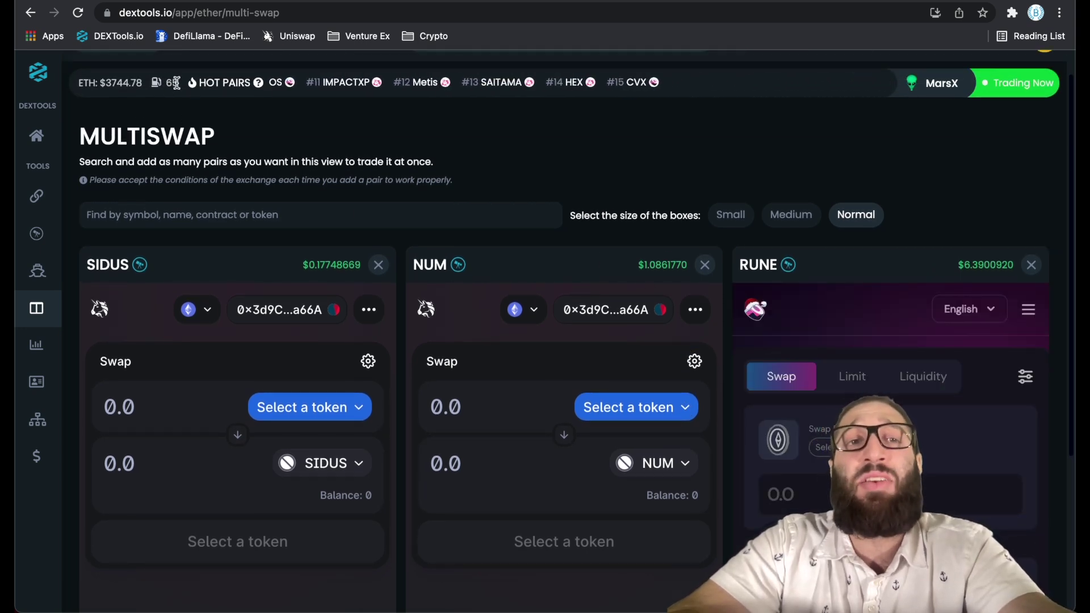
scroll(174, 83, up, 1)
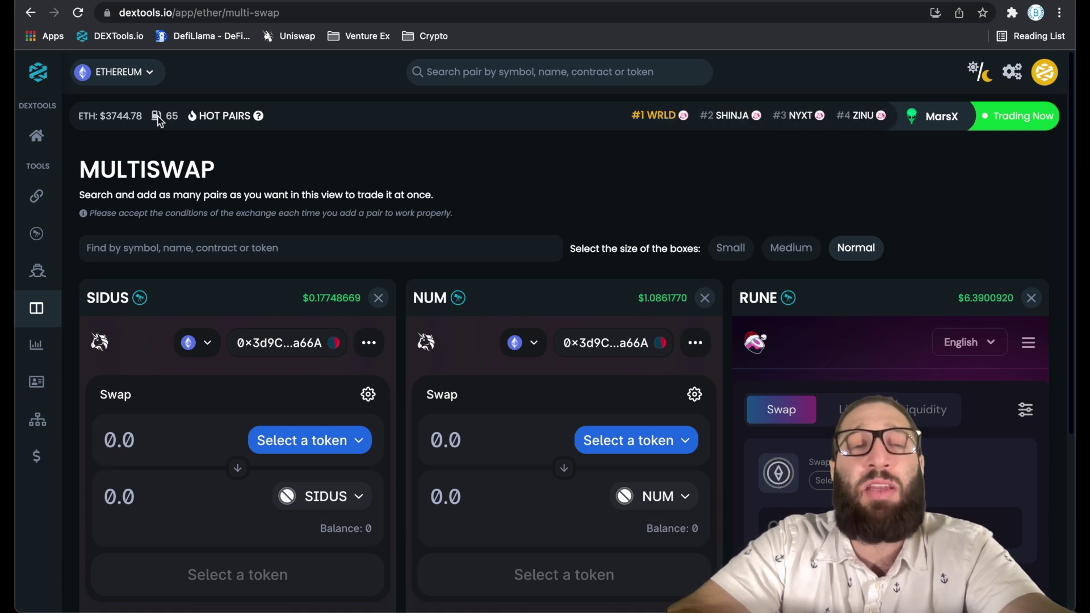
mouse_move(170, 116)
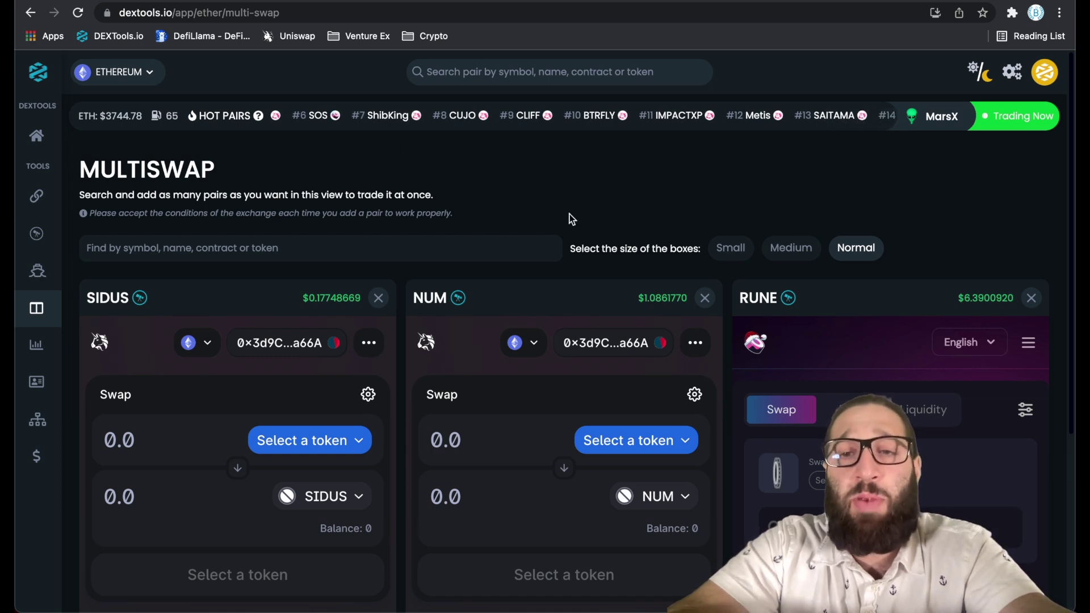
scroll(570, 214, down, 3)
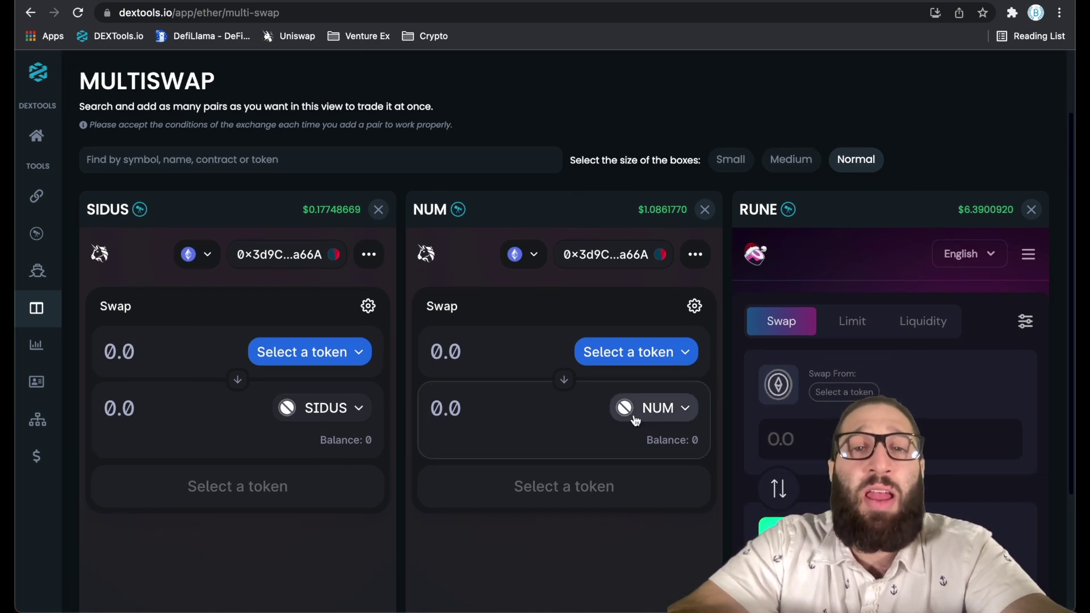
scroll(636, 420, up, 1)
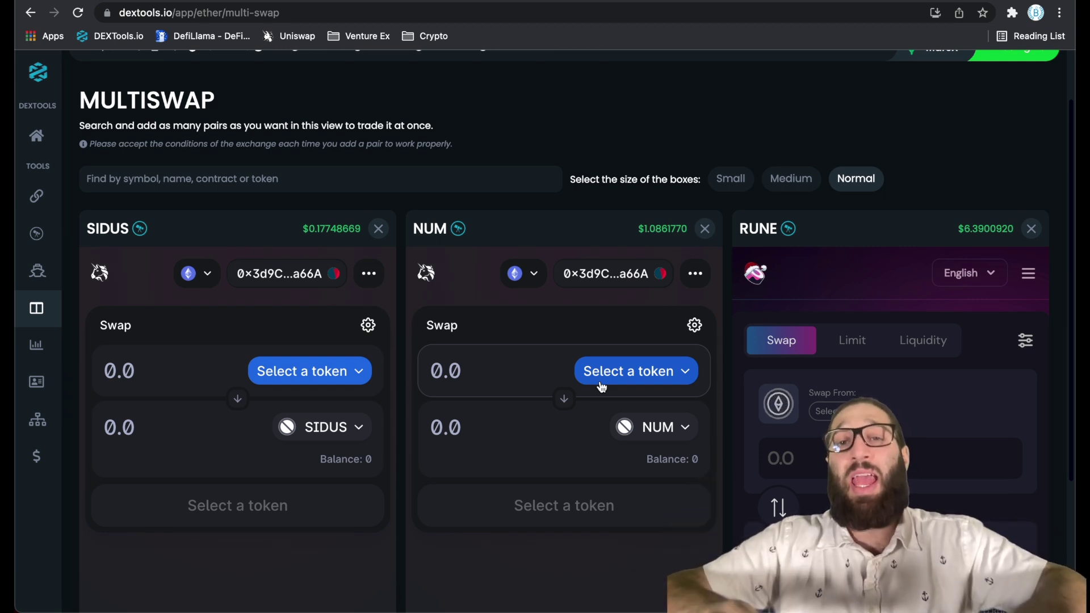
scroll(497, 92, down, 2)
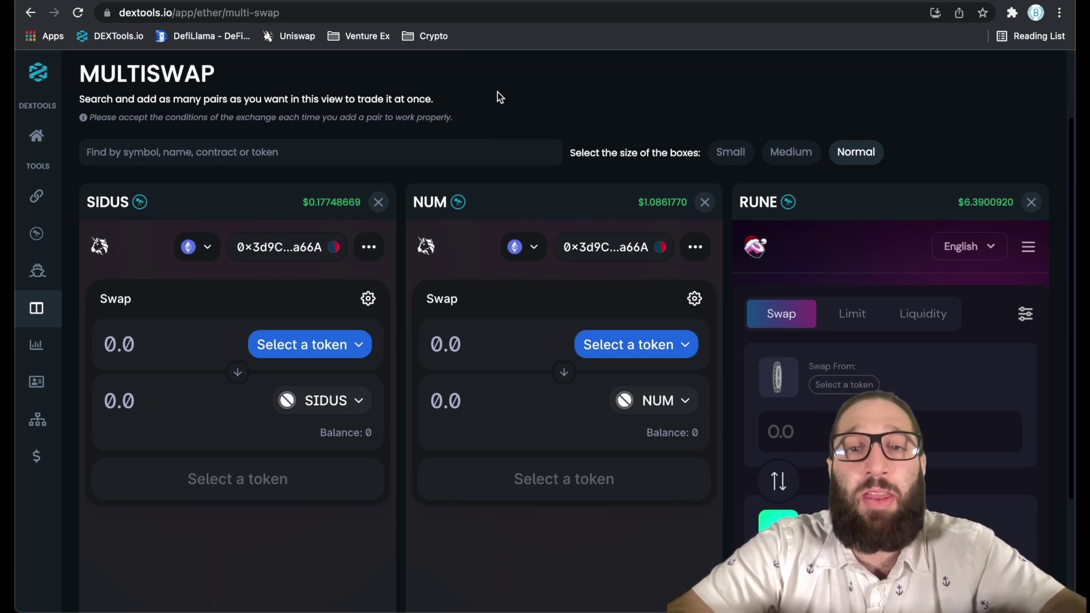
mouse_move(43, 352)
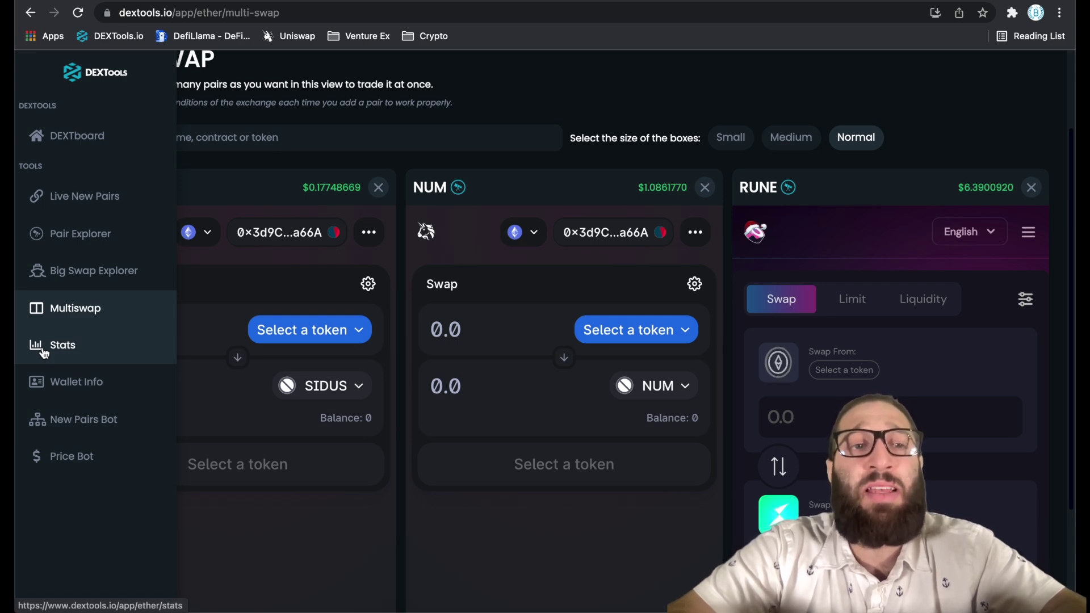
Open Stats, add then close the Hot Shibaswap panel, leaving SushiSwap and Uniswap rankings.
click(44, 348)
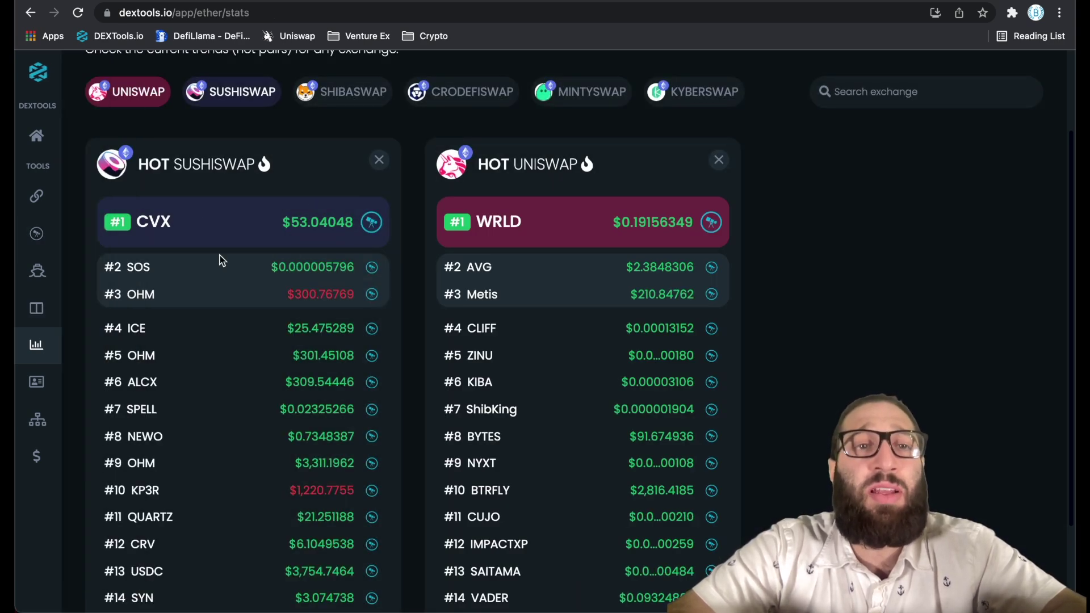
scroll(224, 255, up, 2)
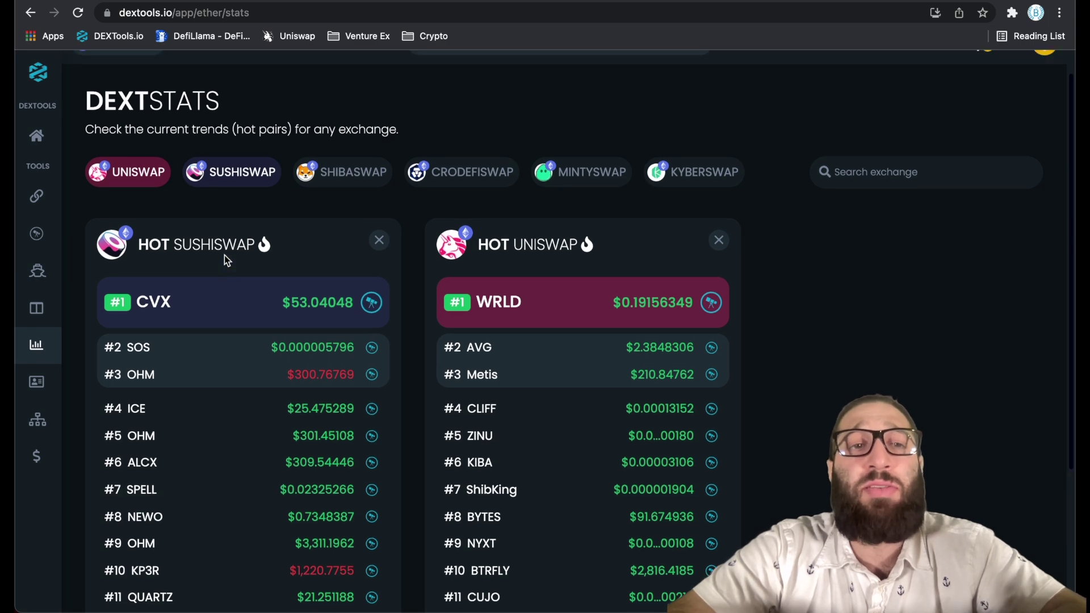
scroll(364, 198, up, 1)
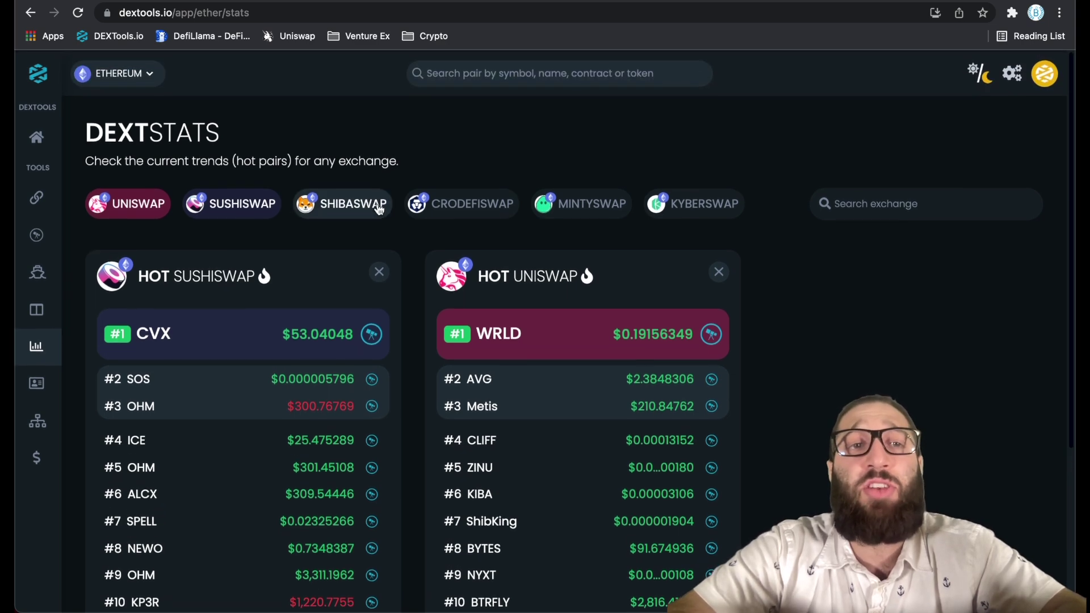
scroll(358, 211, down, 3)
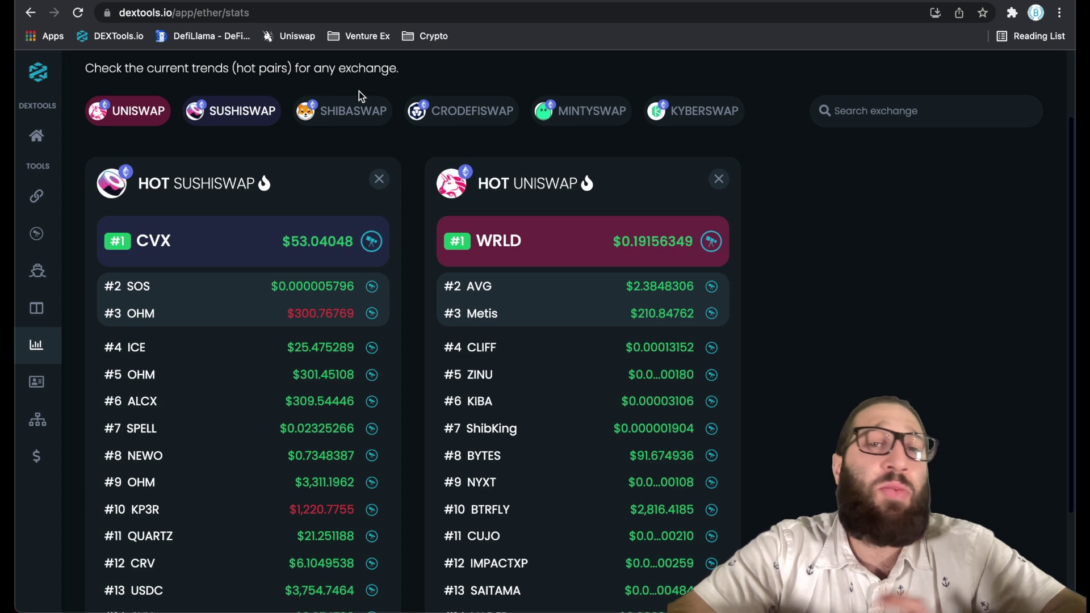
click(359, 97)
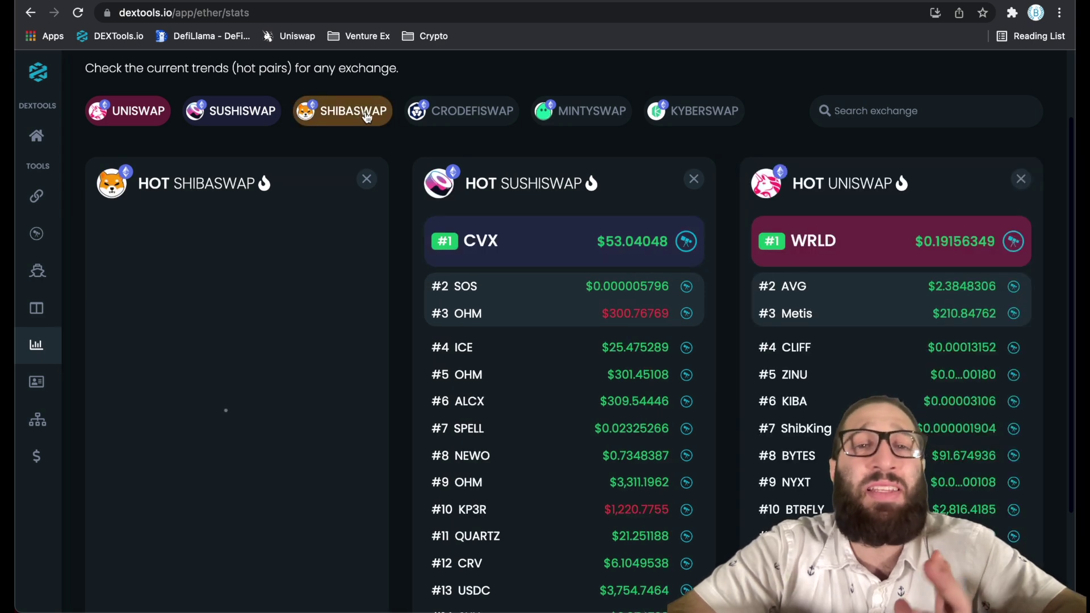
click(366, 180)
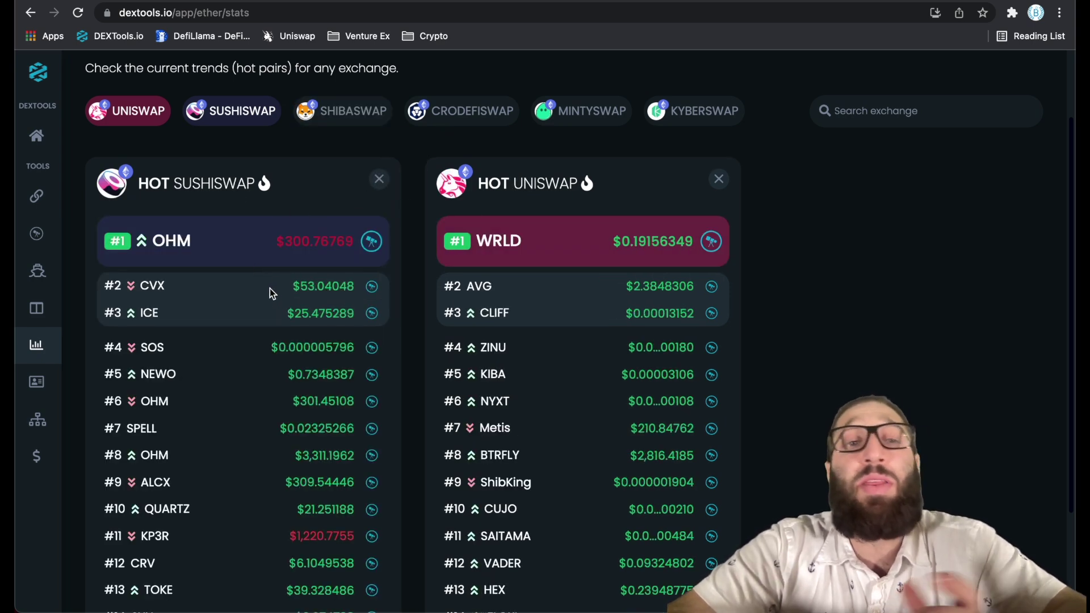
scroll(275, 299, down, 1)
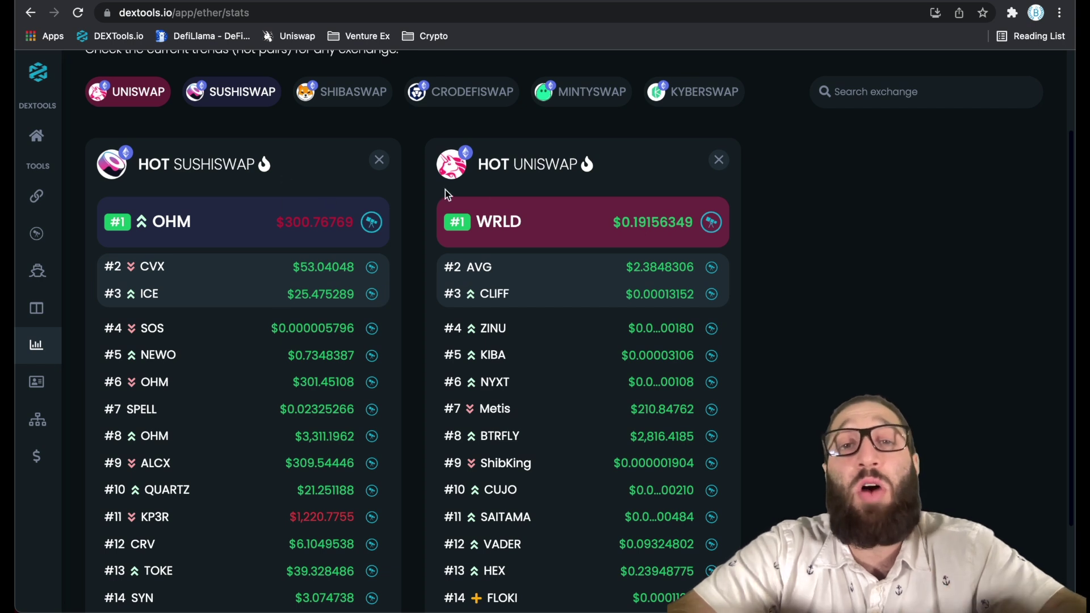
scroll(396, 243, down, 3)
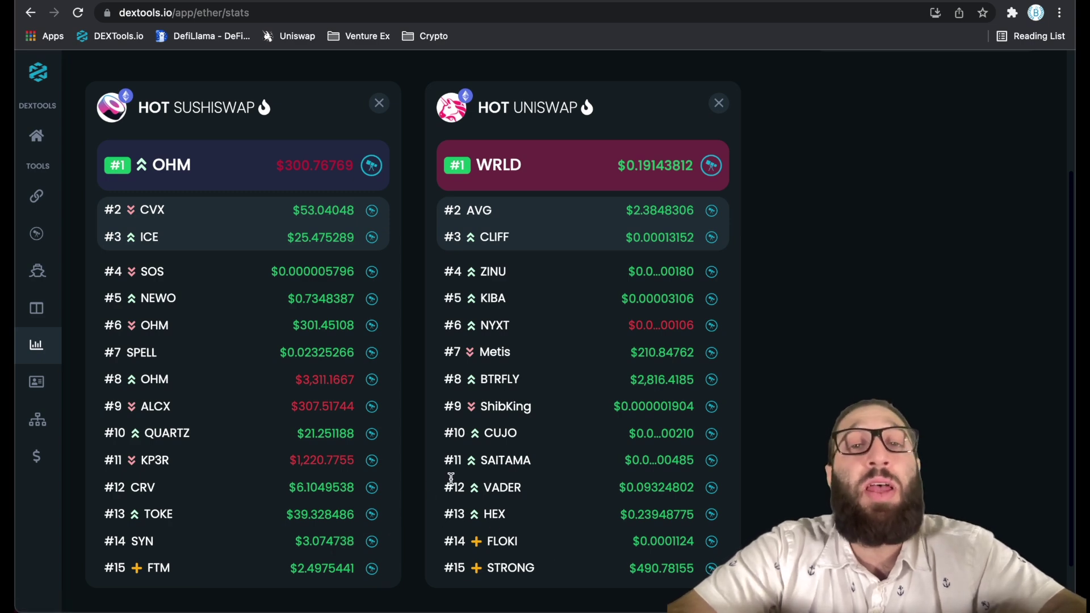
scroll(459, 480, up, 2)
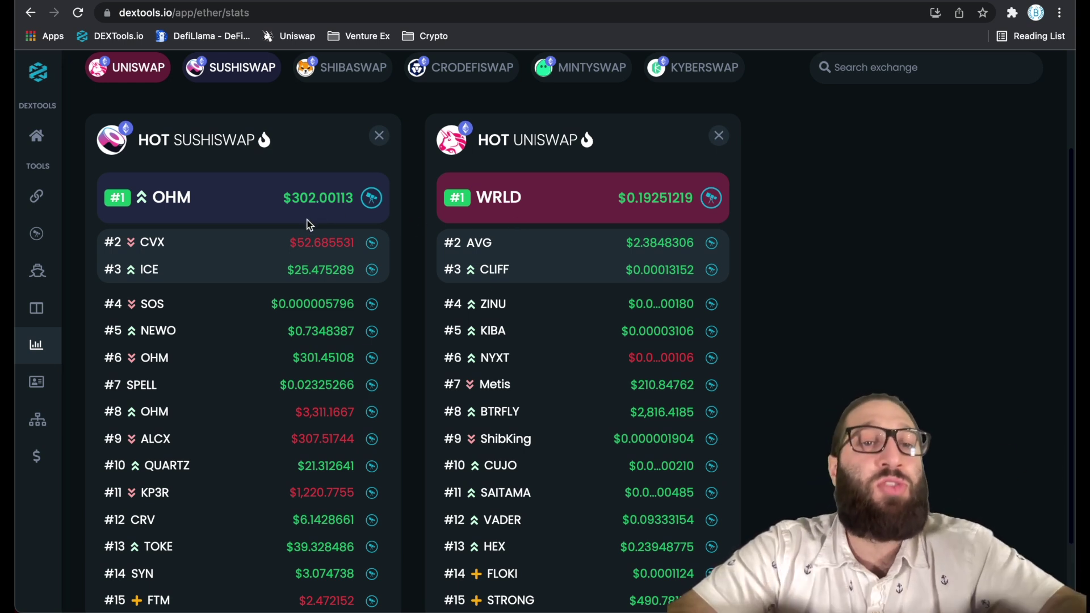
scroll(221, 273, up, 1)
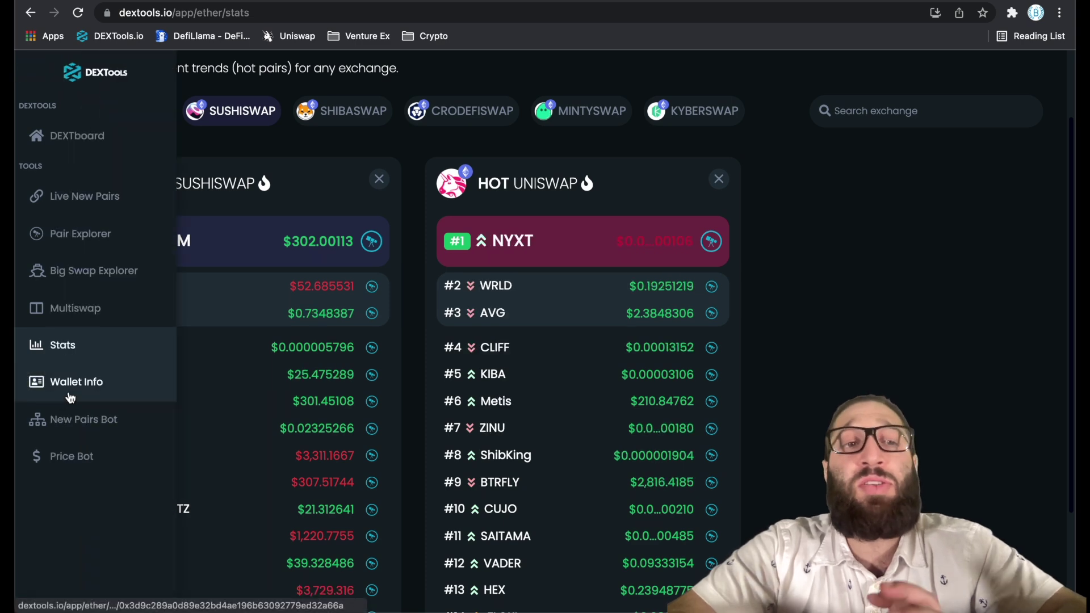
Open Wallet Info and load the first saved wallet, worth $578,218.63.
click(66, 392)
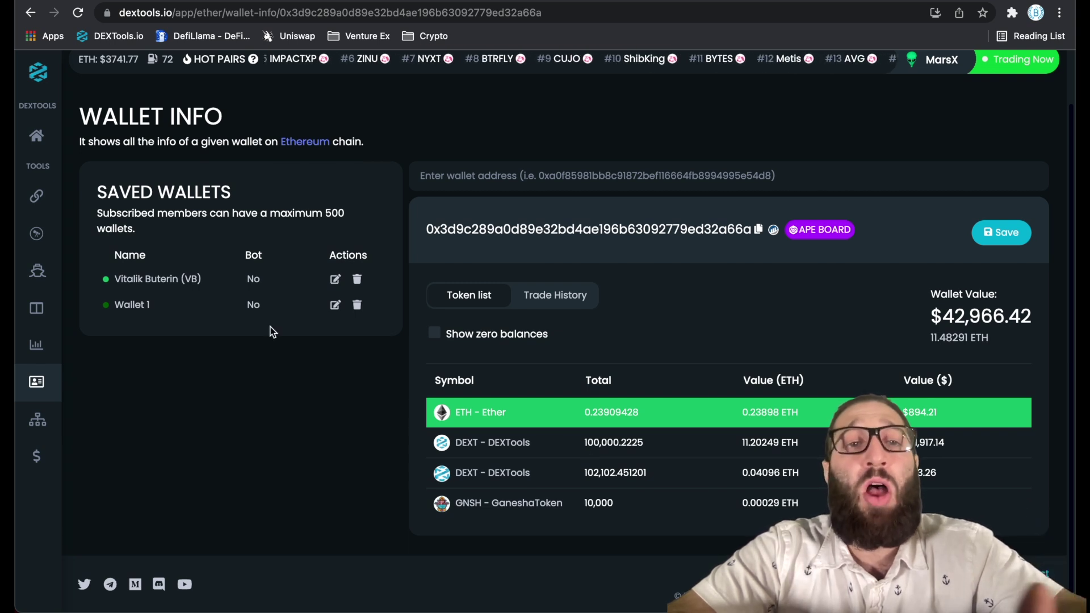
click(171, 279)
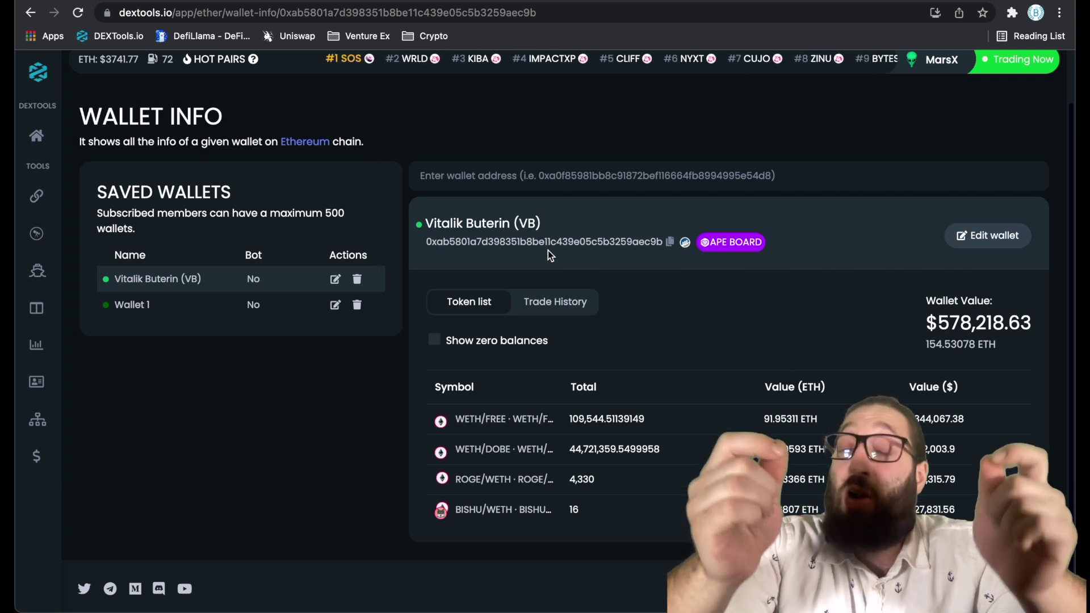
Show the wallet's Trade History, reporting 4,352.45164 ETH profit from trading.
click(561, 298)
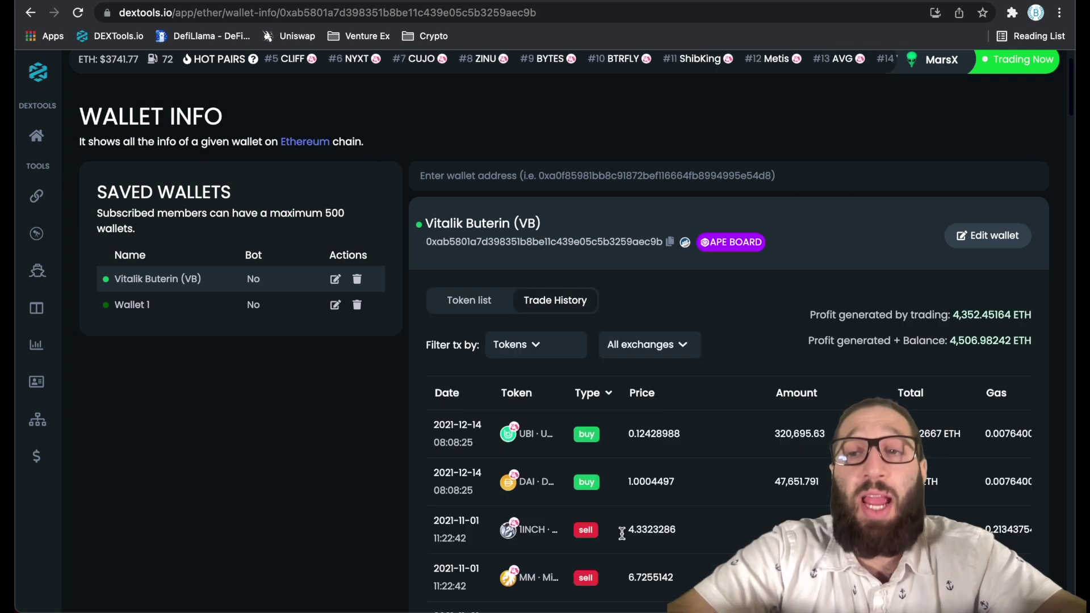
scroll(702, 423, down, 1)
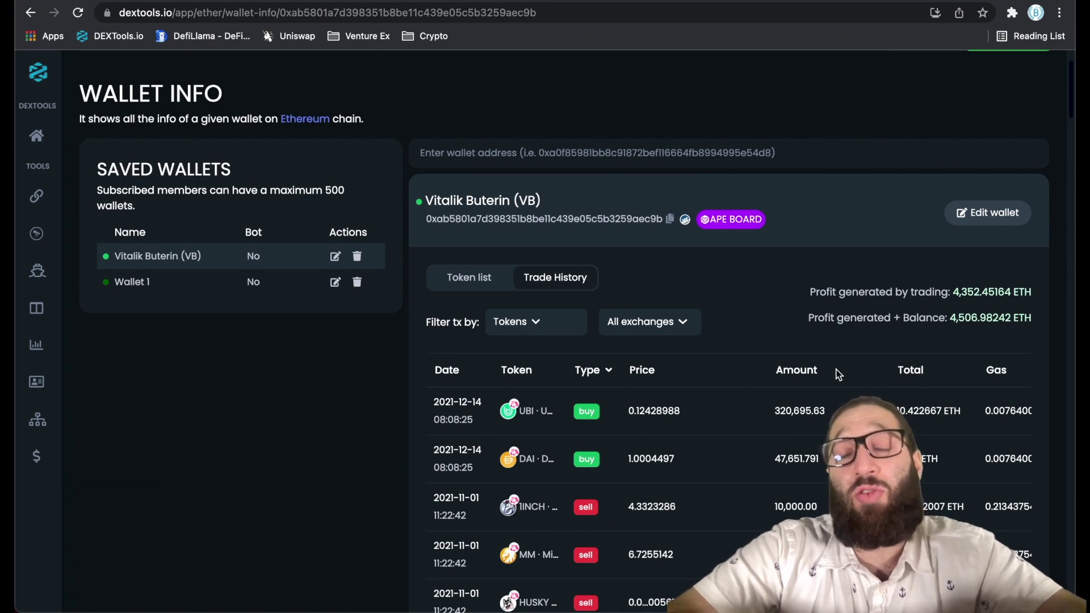
scroll(755, 400, up, 1)
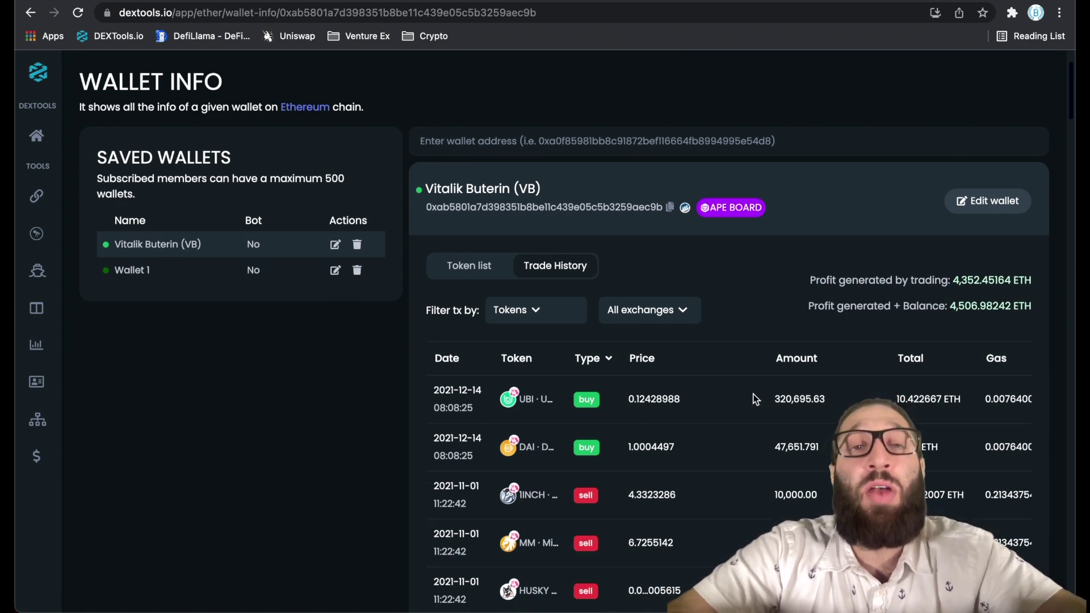
scroll(756, 399, up, 3)
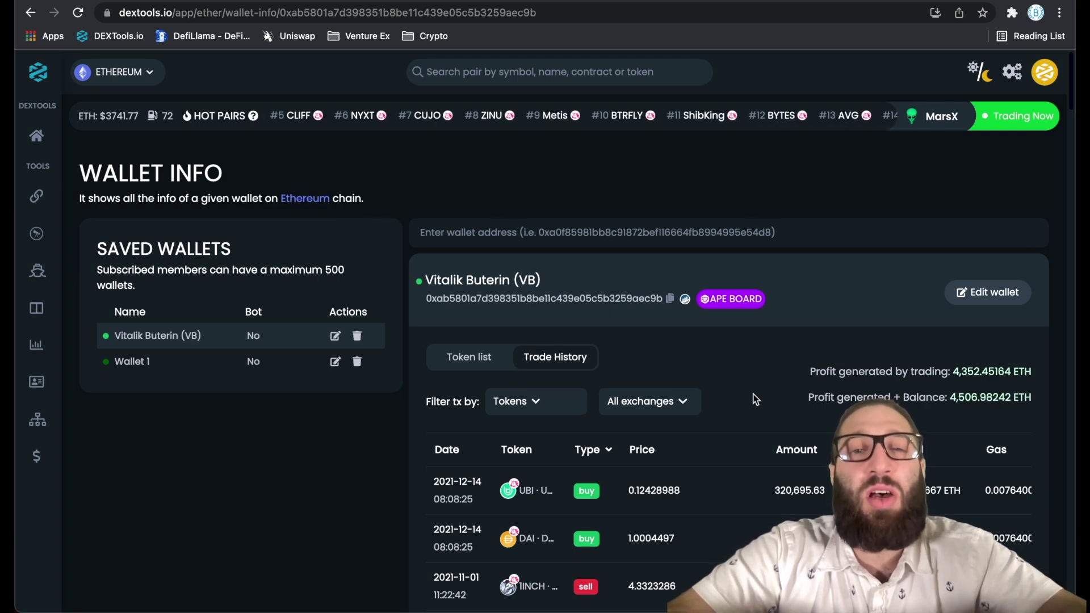
scroll(756, 399, down, 1)
scroll(756, 400, up, 1)
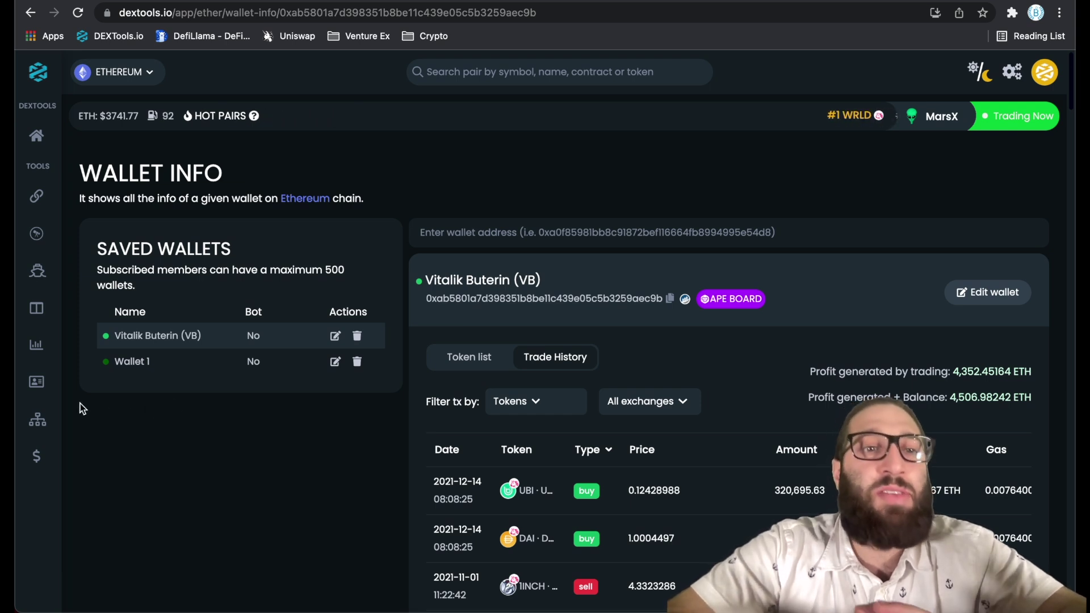
mouse_move(53, 407)
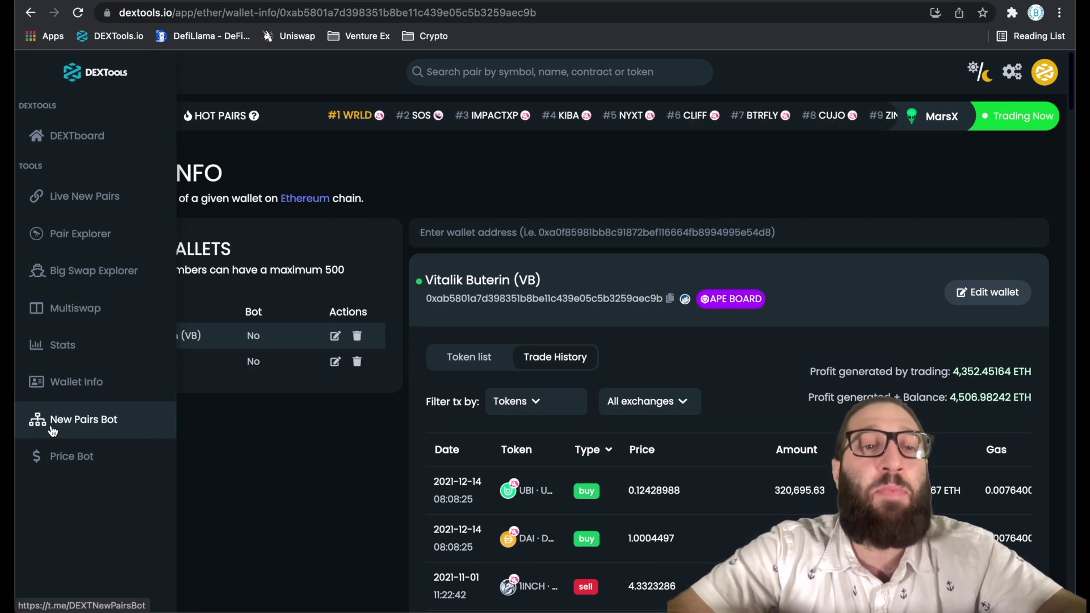
Open the DexTools Price Bot's Telegram page in the browser, declining to launch the Telegram app.
click(59, 454)
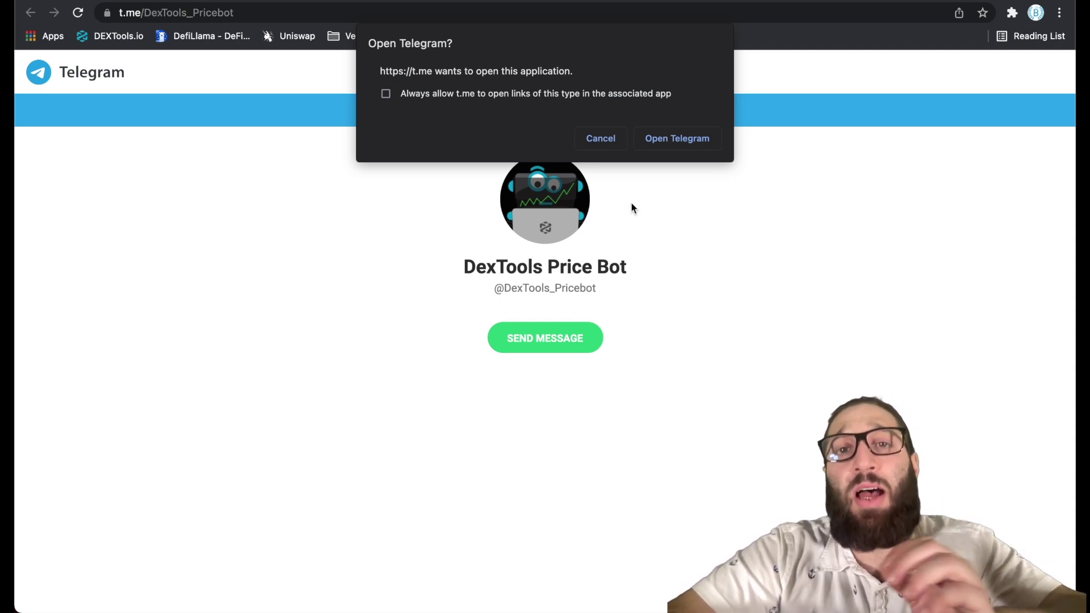
click(612, 142)
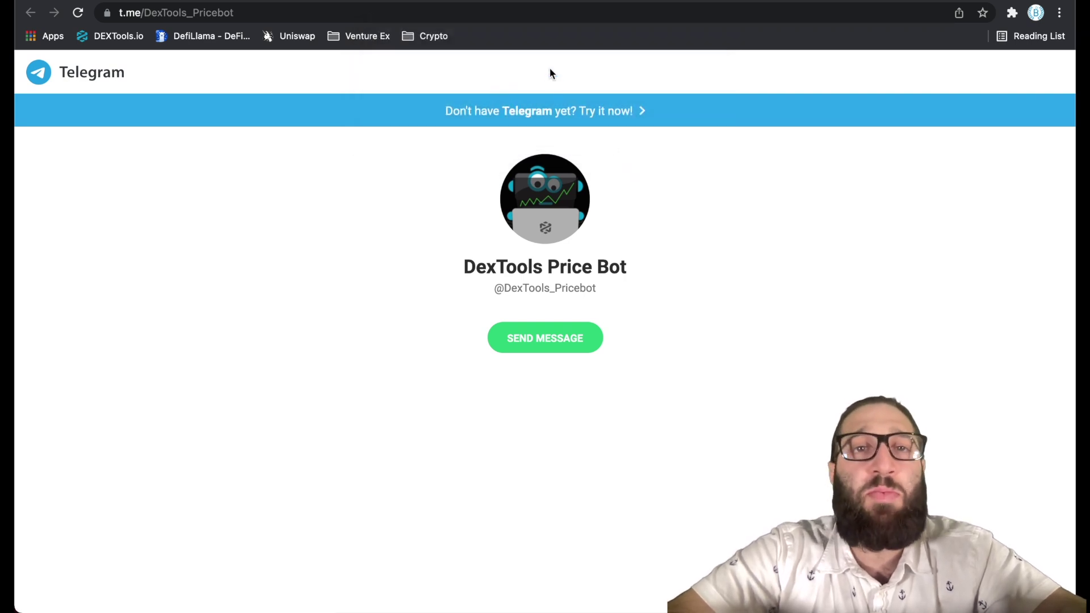
Return to the DEXTools dashboard and switch its chain to BINANCE.
click(159, 1)
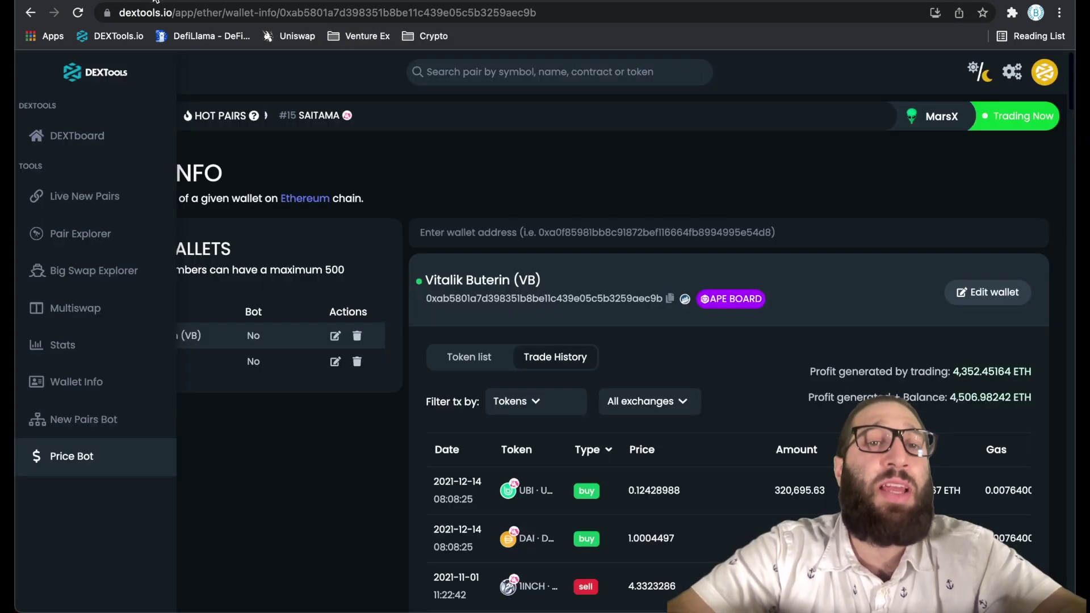
click(78, 134)
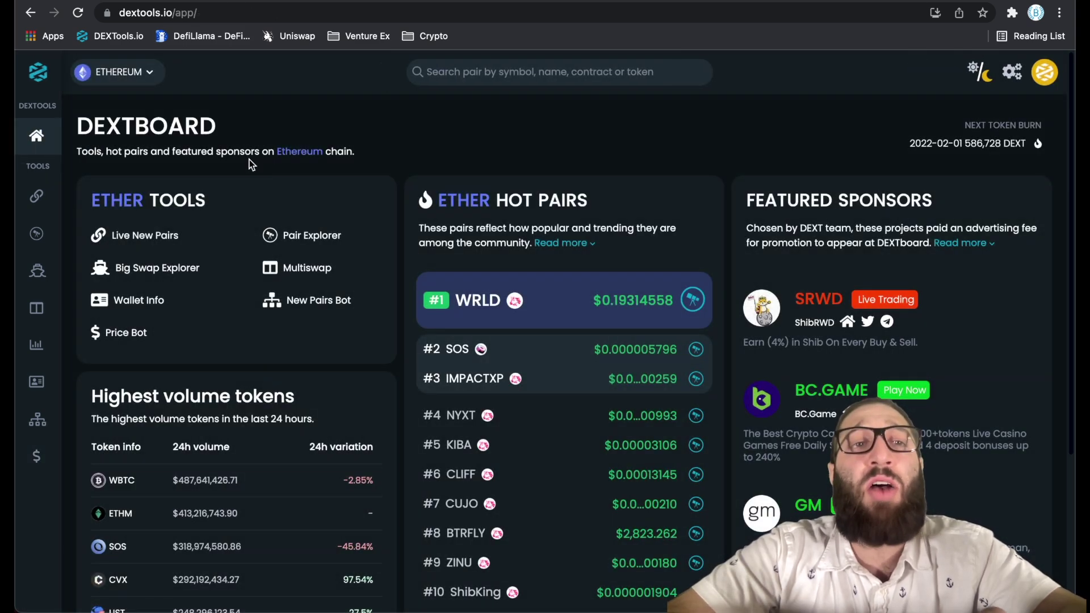
click(136, 78)
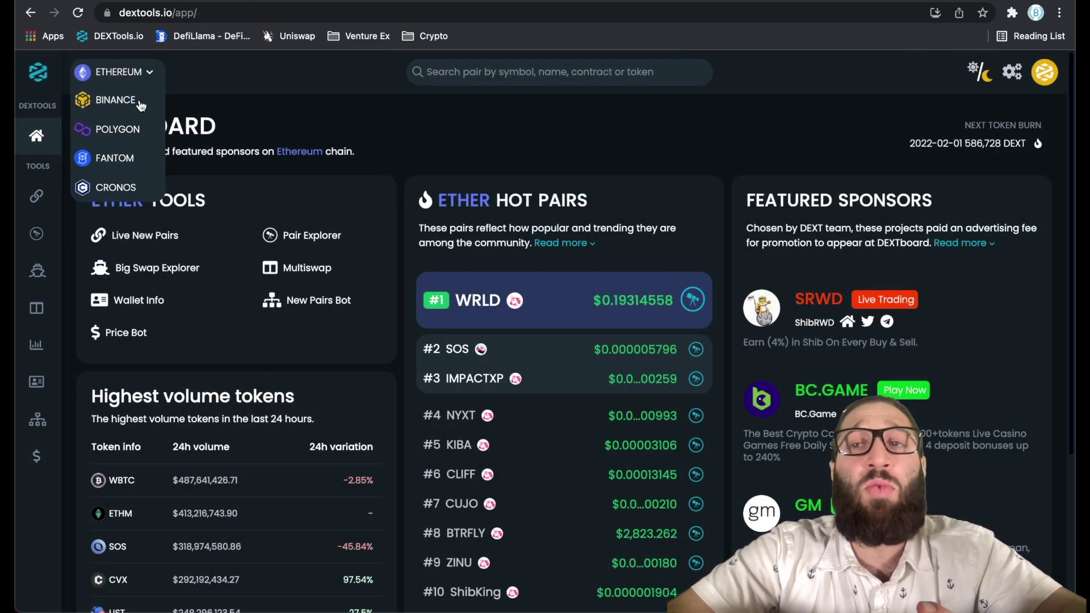
click(137, 107)
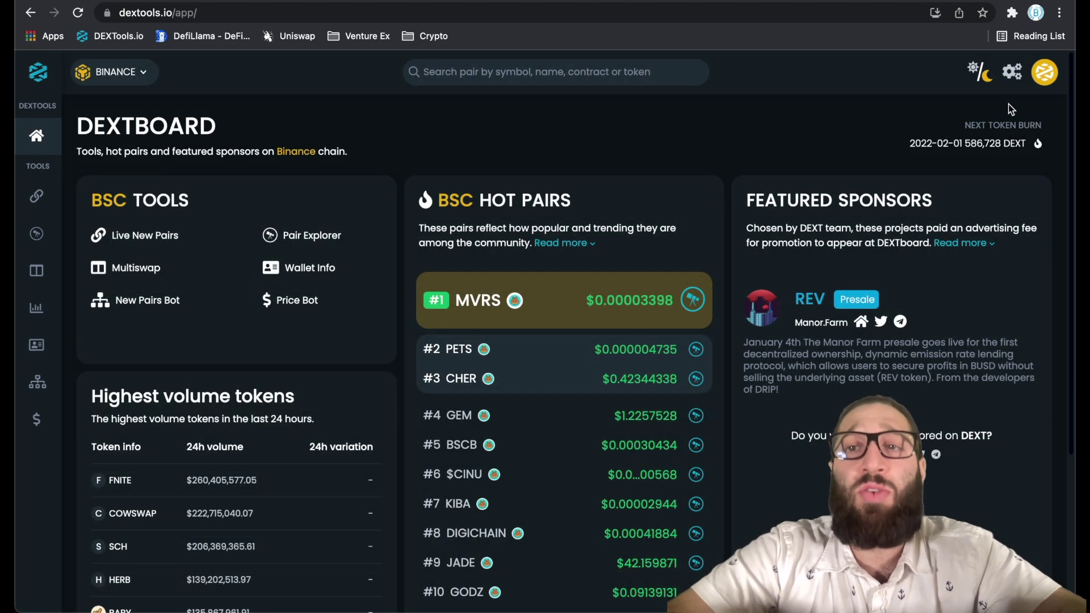
Visit Settings, toggle the theme to light and back to dark, and browse the BSC hot pairs.
click(1014, 82)
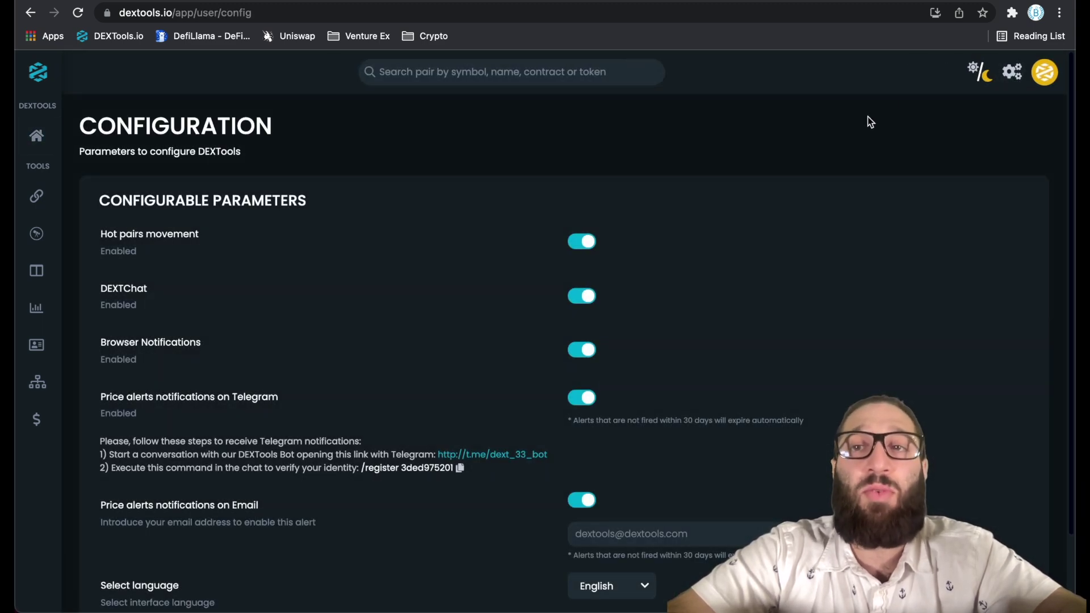
click(45, 135)
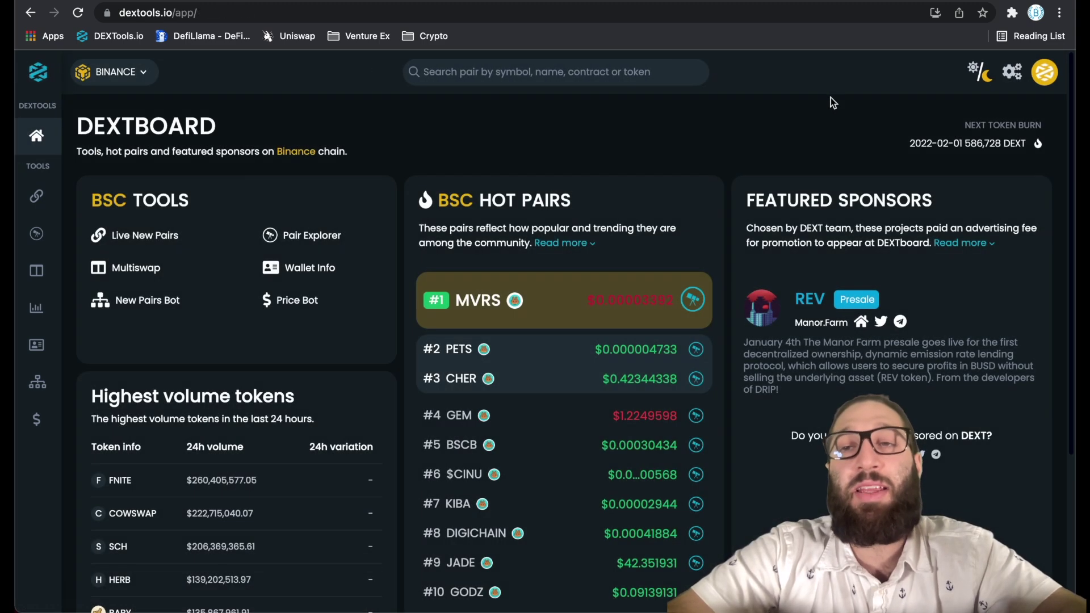
click(972, 74)
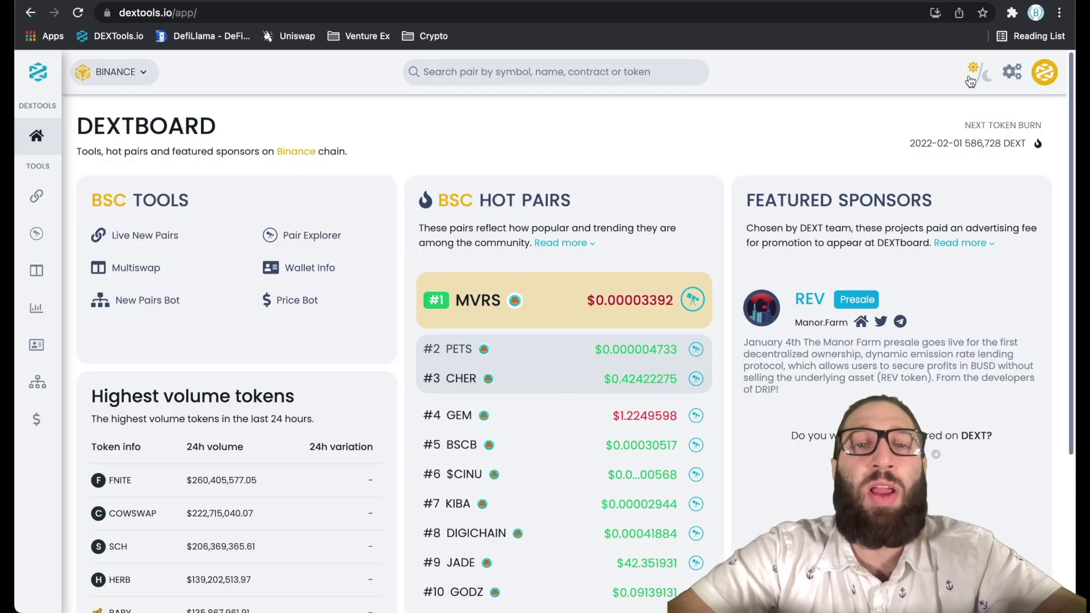
click(971, 81)
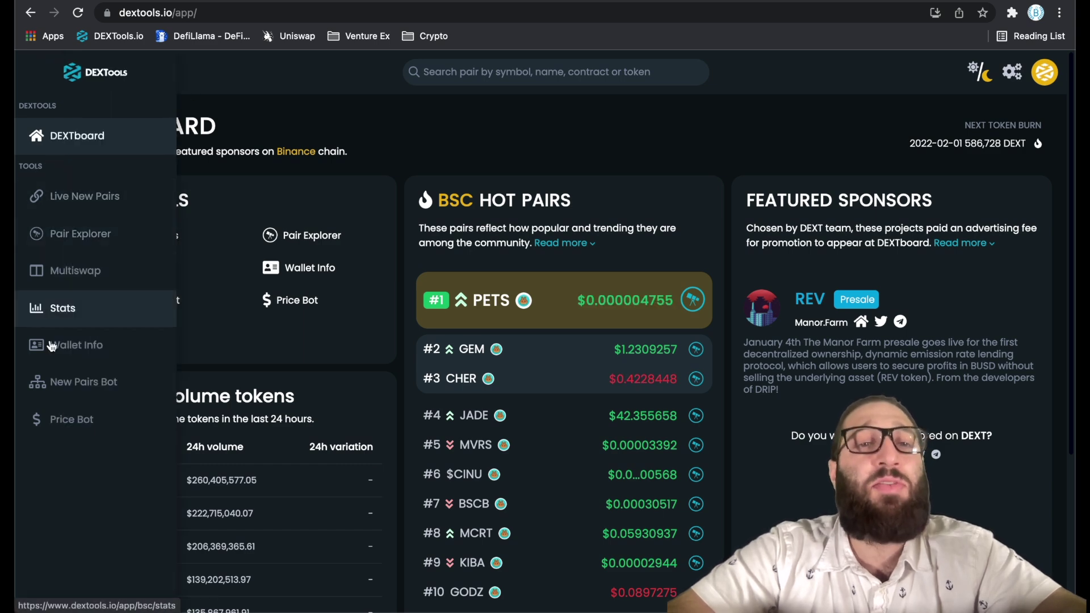
scroll(213, 508, down, 2)
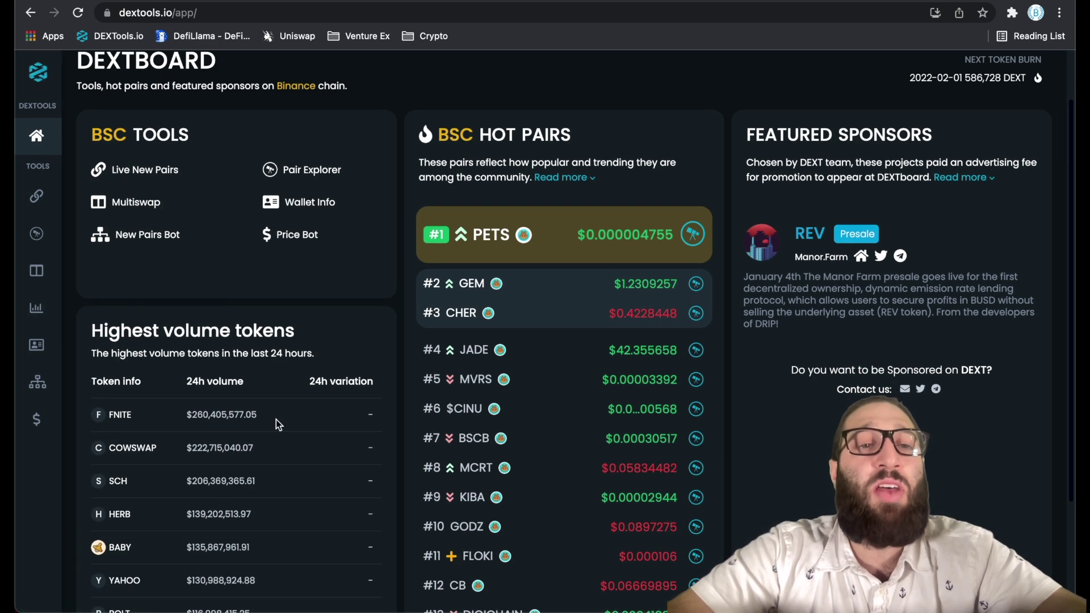
scroll(248, 382, down, 1)
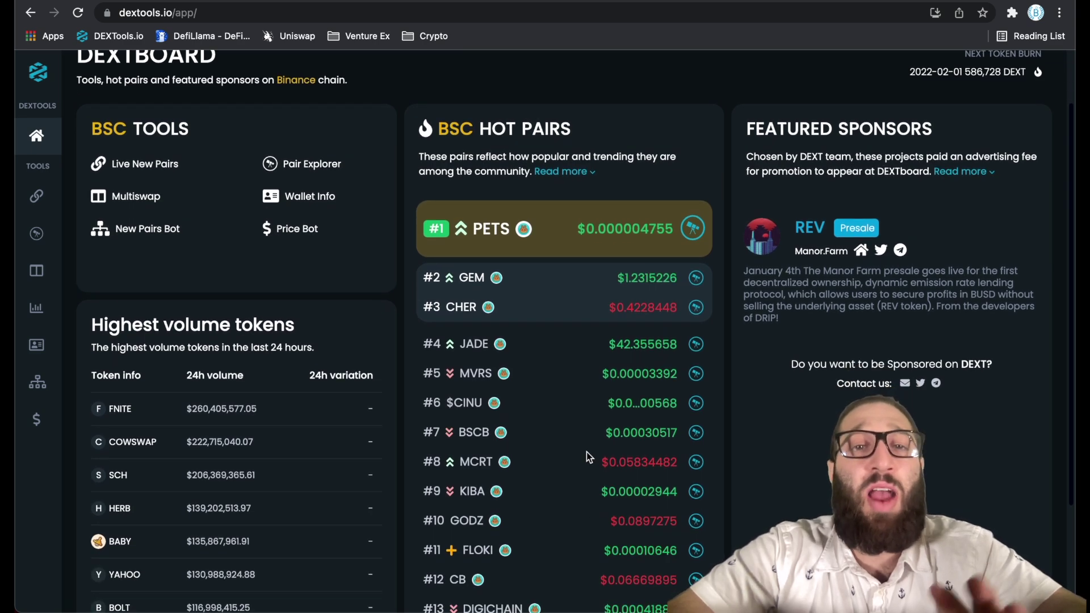
scroll(581, 334, up, 1)
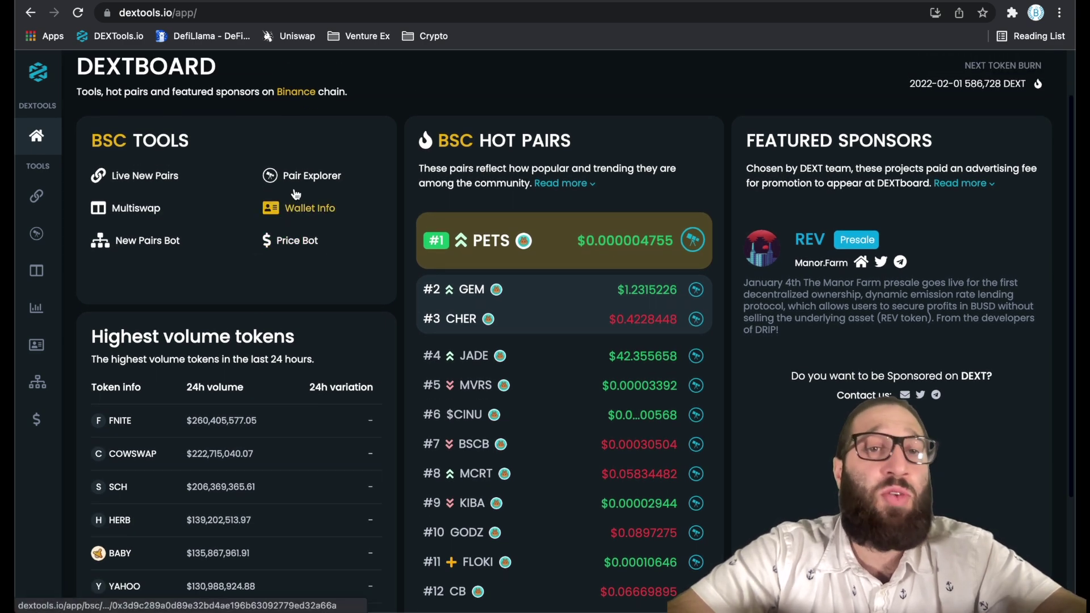
Open the WBNB/DEXT Pair Explorer, briefly applying the ETHER search filter before closing the search.
click(317, 182)
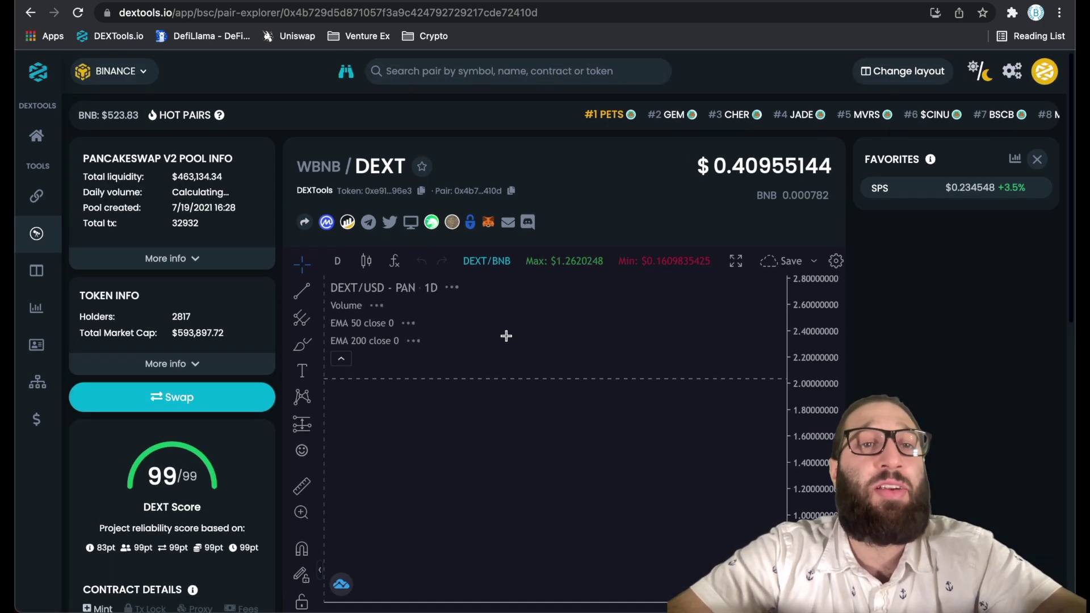
click(565, 74)
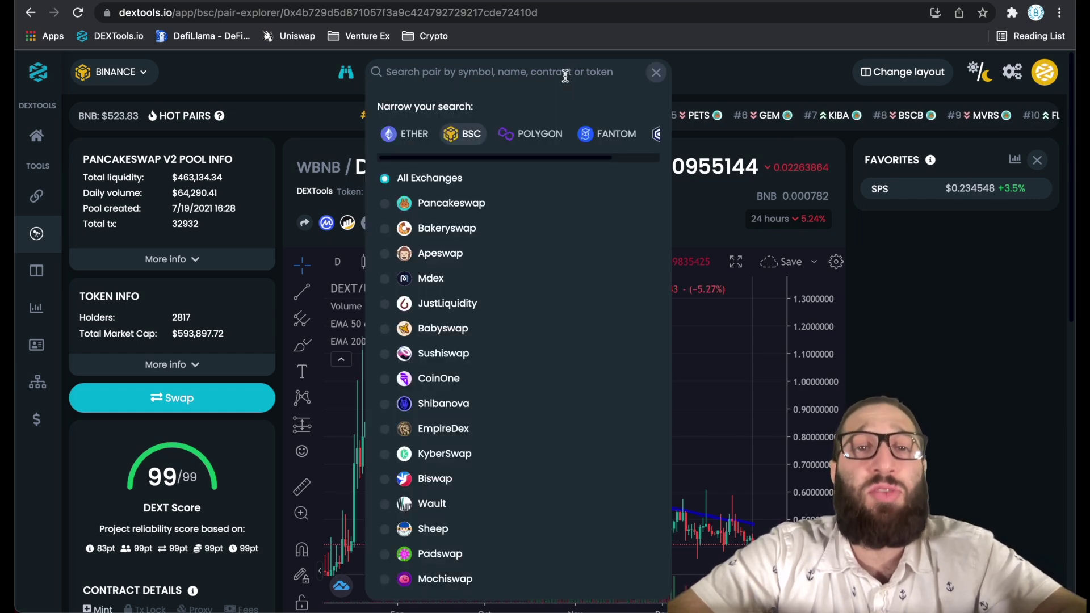
click(404, 134)
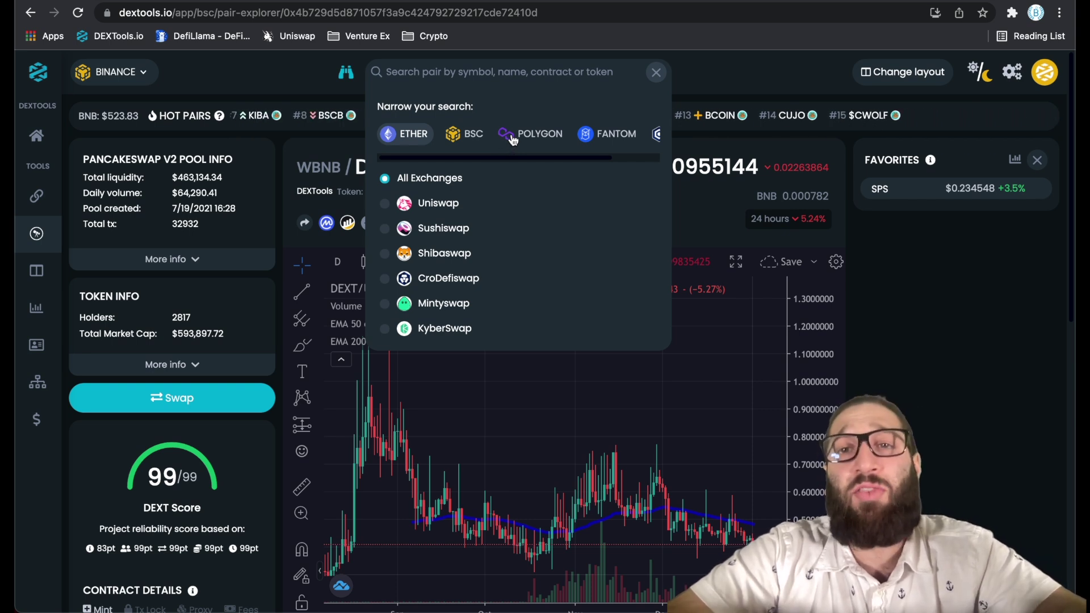
click(656, 74)
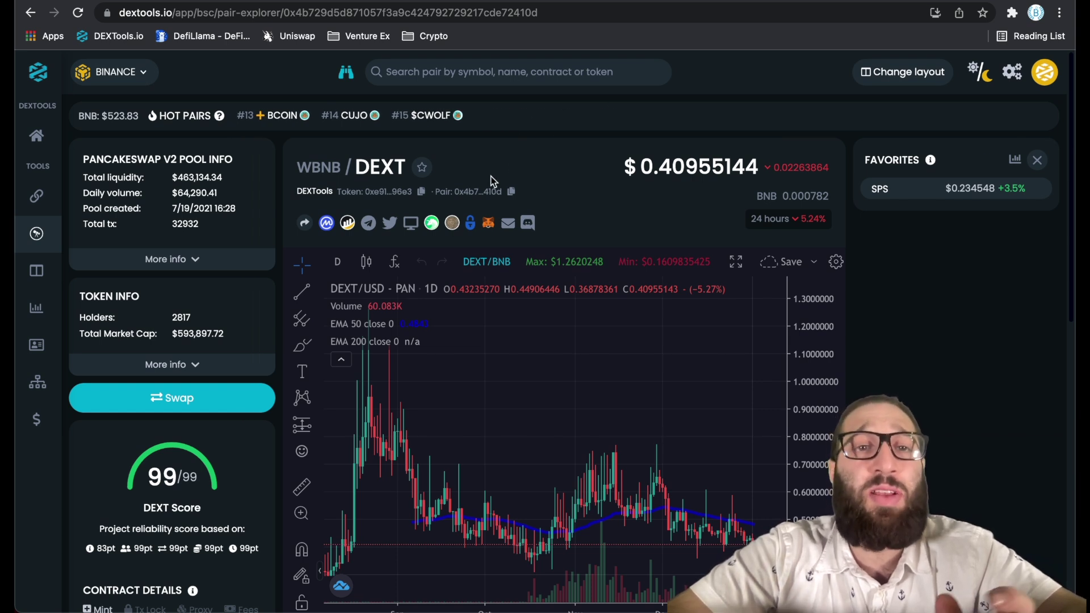
Import the DEXT token into MetaMask by accepting the Add Suggested Tokens prompt.
click(483, 229)
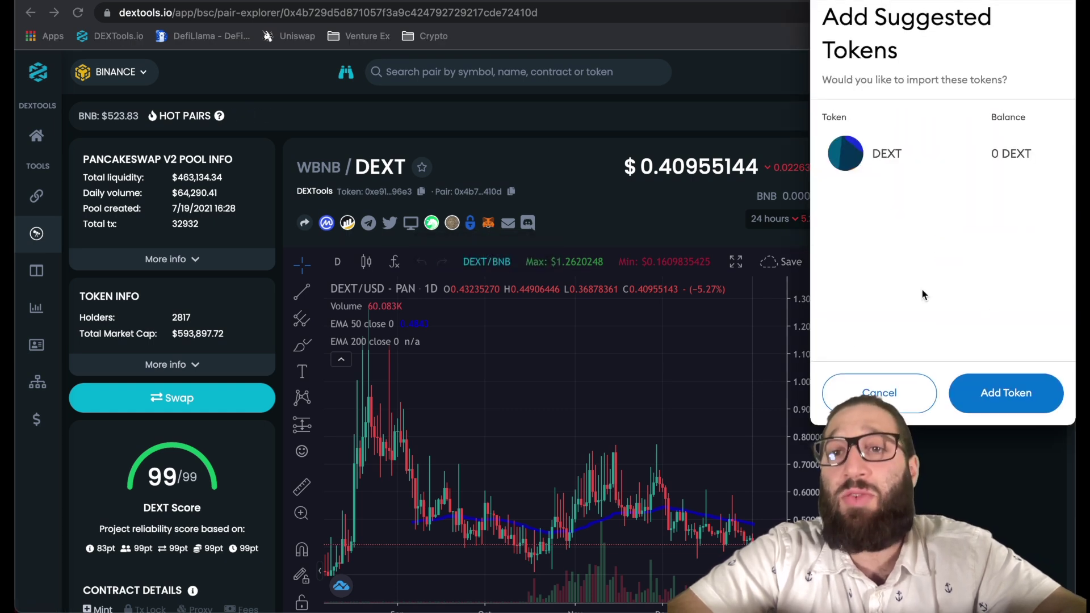
click(998, 398)
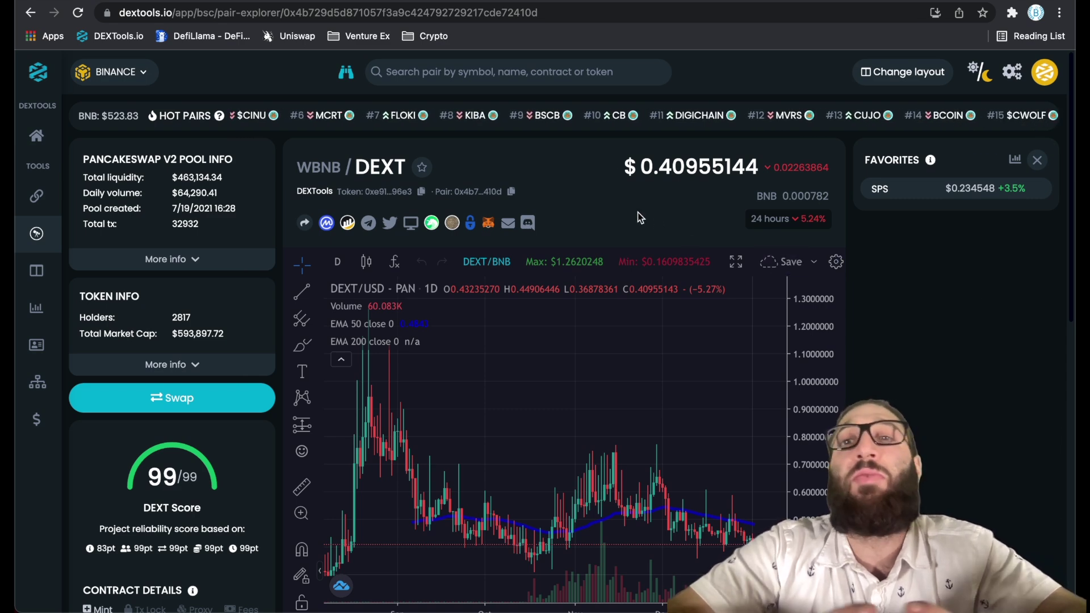
scroll(639, 217, down, 1)
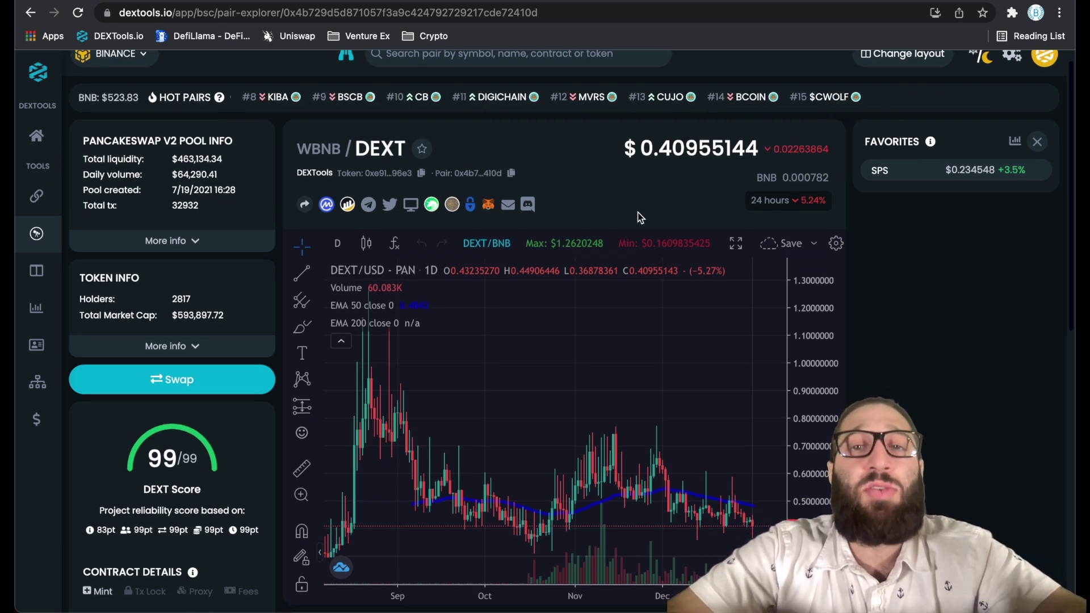
scroll(638, 214, down, 3)
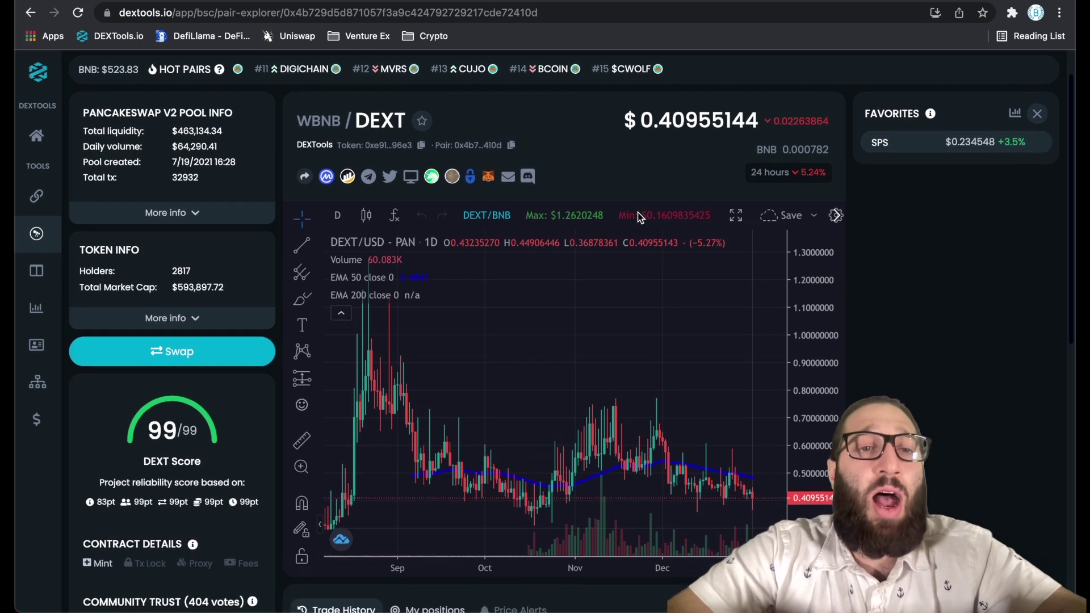
scroll(465, 260, up, 5)
scroll(579, 137, up, 4)
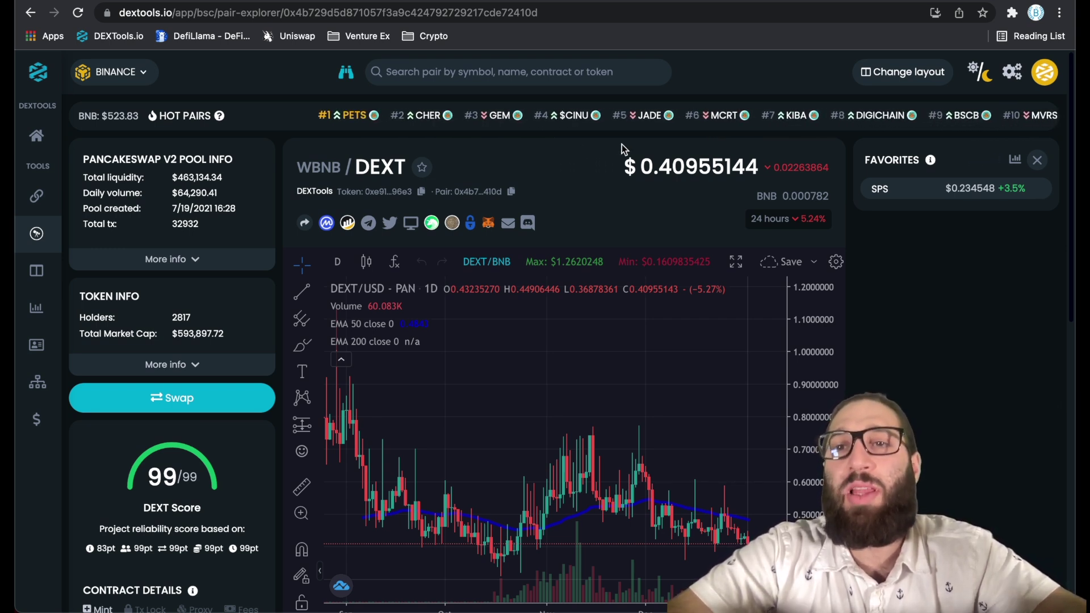
mouse_move(701, 171)
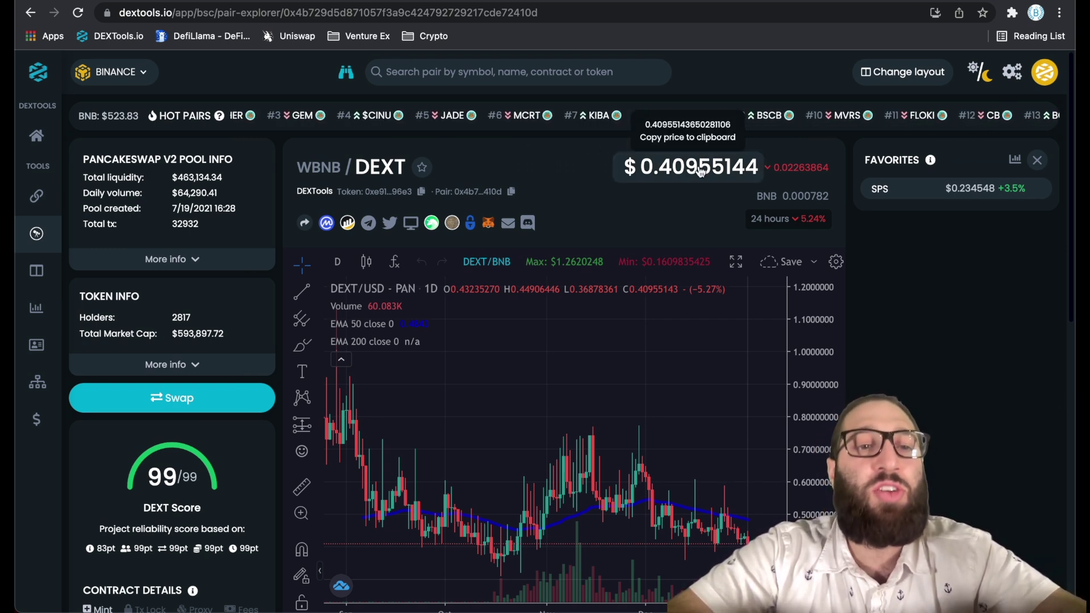